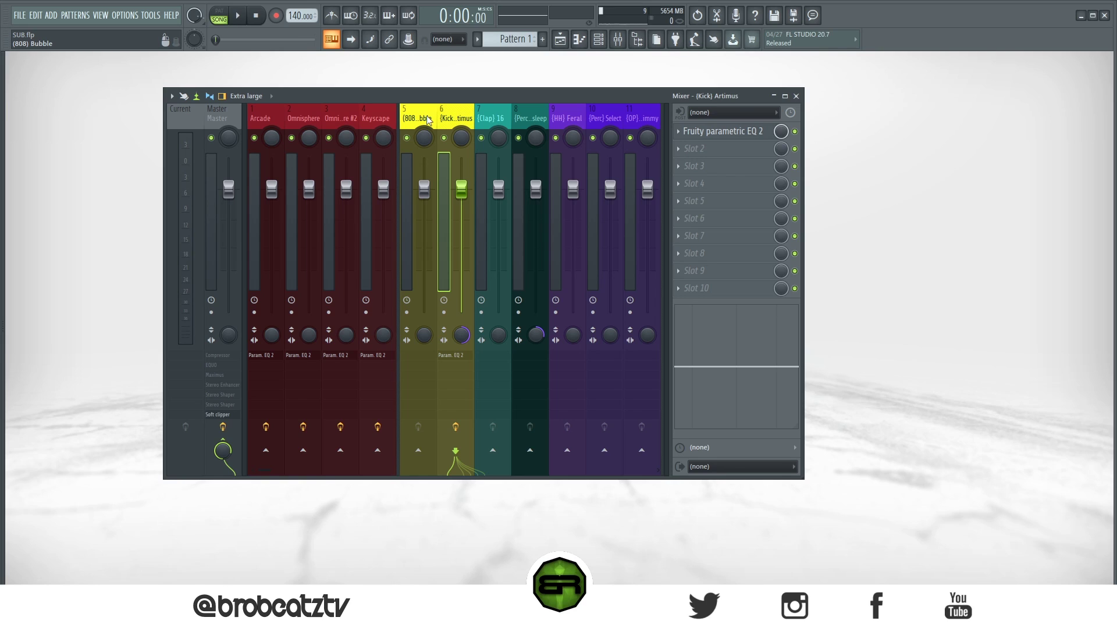
Try the Boost precomputed effect on the clap sample and close its channel settings.
click(493, 128)
click(434, 120)
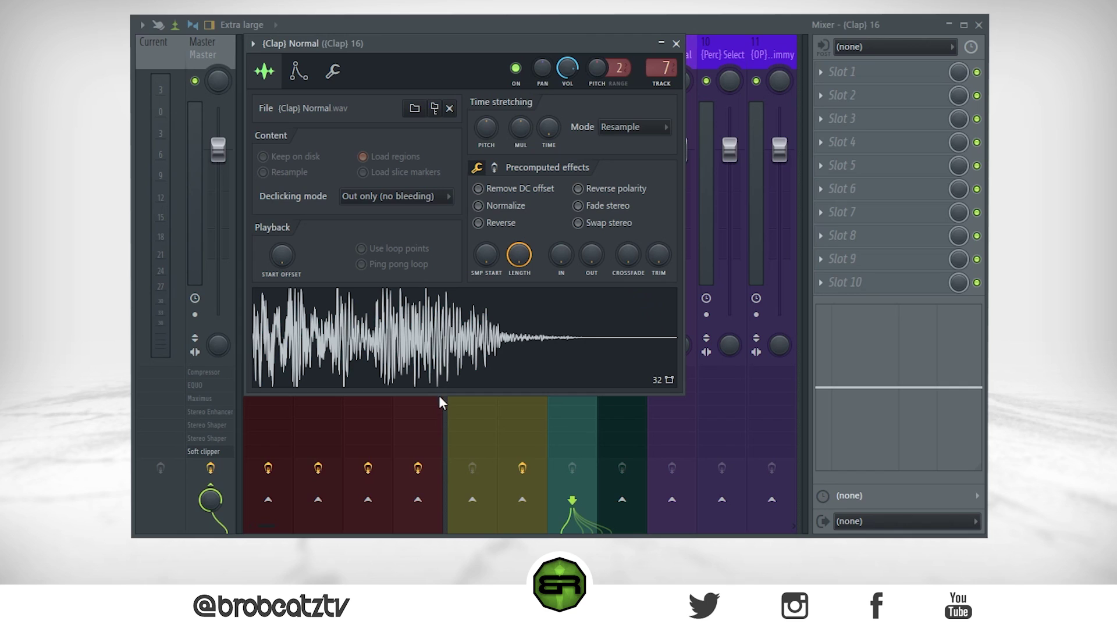
click(494, 169)
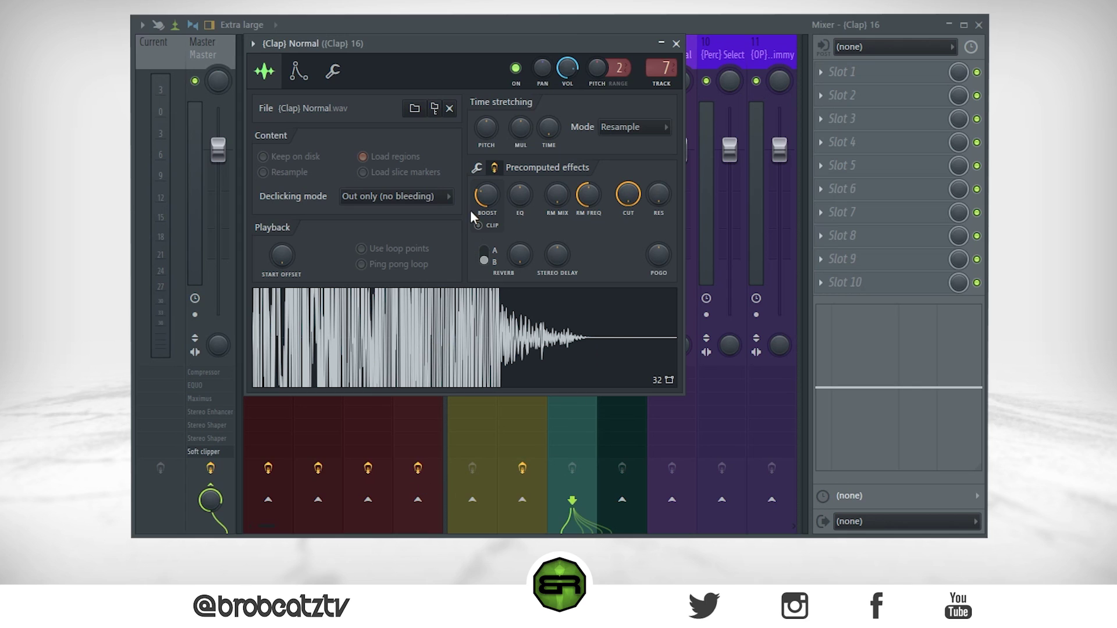
mouse_move(487, 195)
mouse_down()
mouse_move(487, 221)
mouse_move(487, 187)
mouse_up()
drag(567, 68, 567, 77)
right_click(564, 68)
click(575, 78)
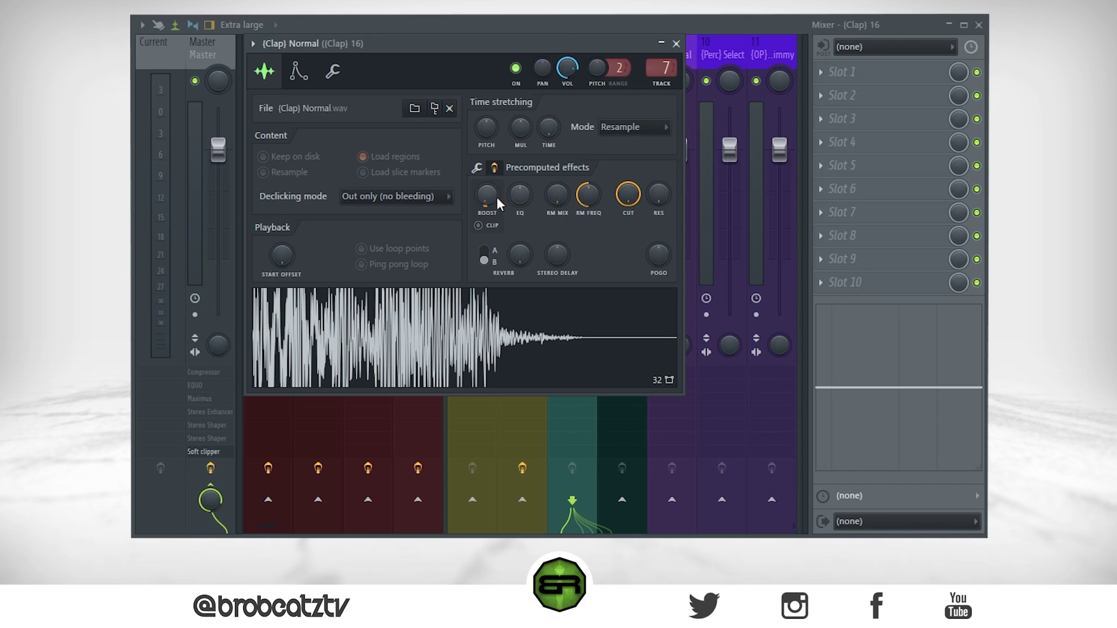
drag(485, 193, 485, 202)
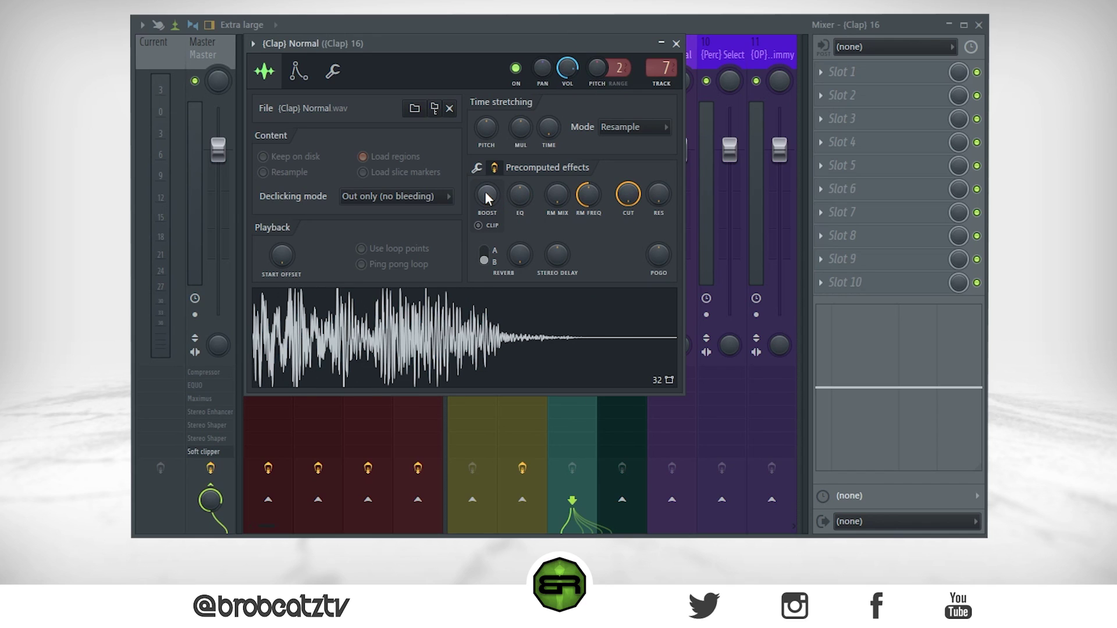
click(675, 44)
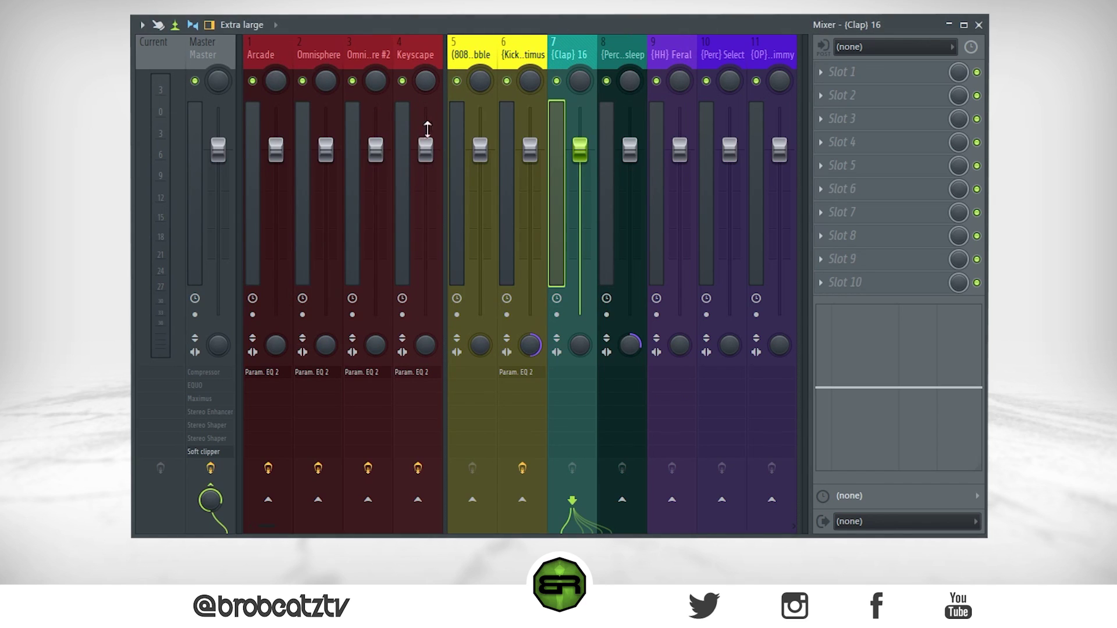
Review the 808, kick, clap and hi-hat mixer tracks one after another.
click(486, 56)
click(511, 50)
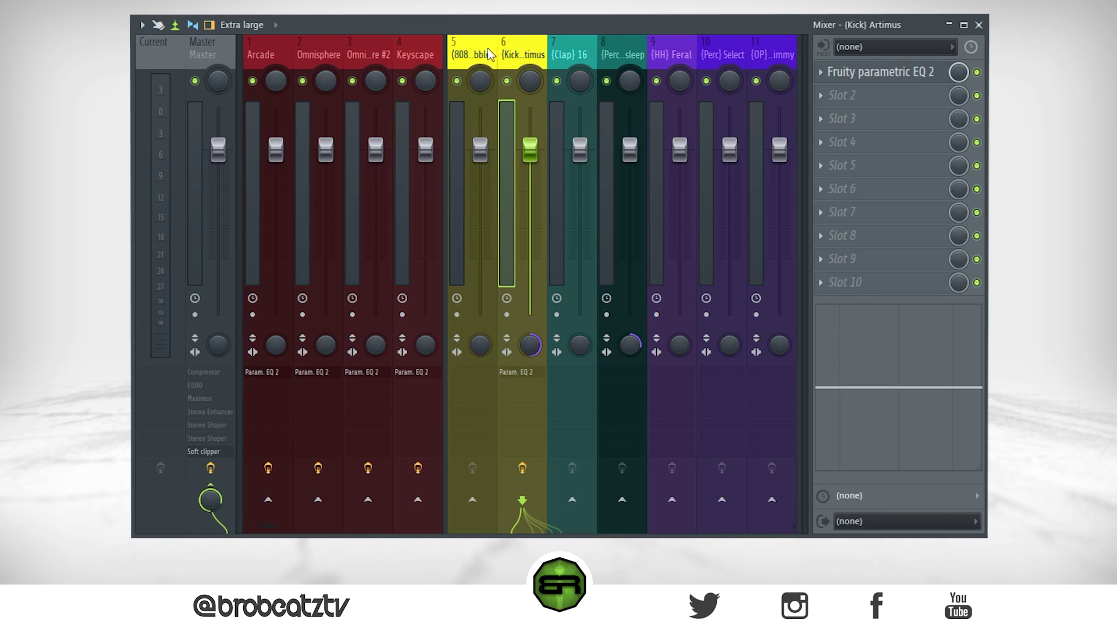
click(487, 48)
click(502, 48)
click(478, 56)
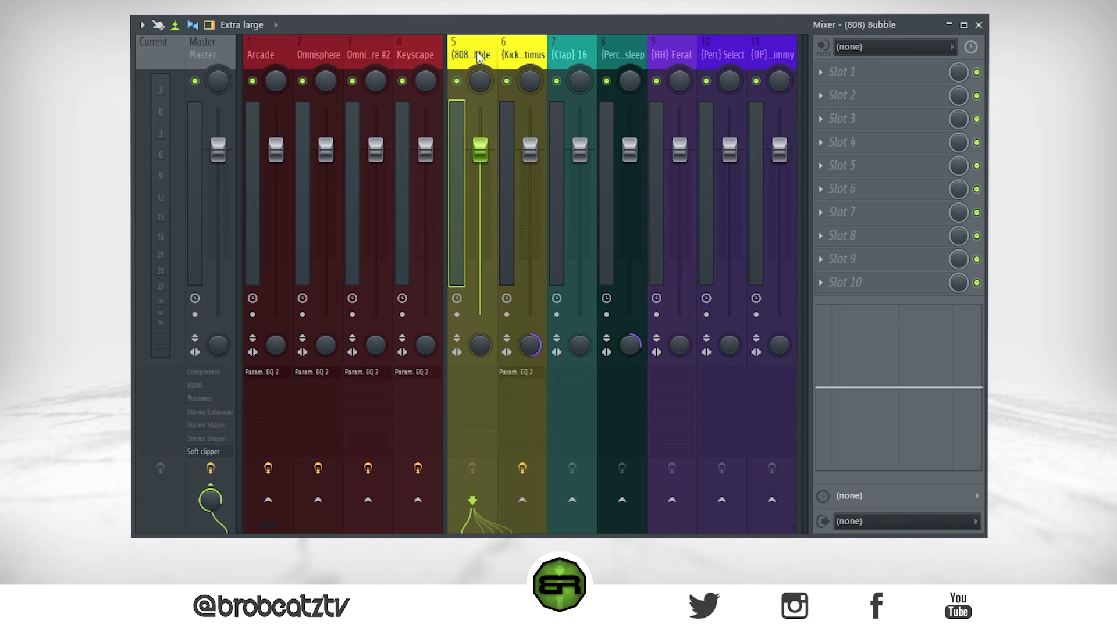
click(533, 54)
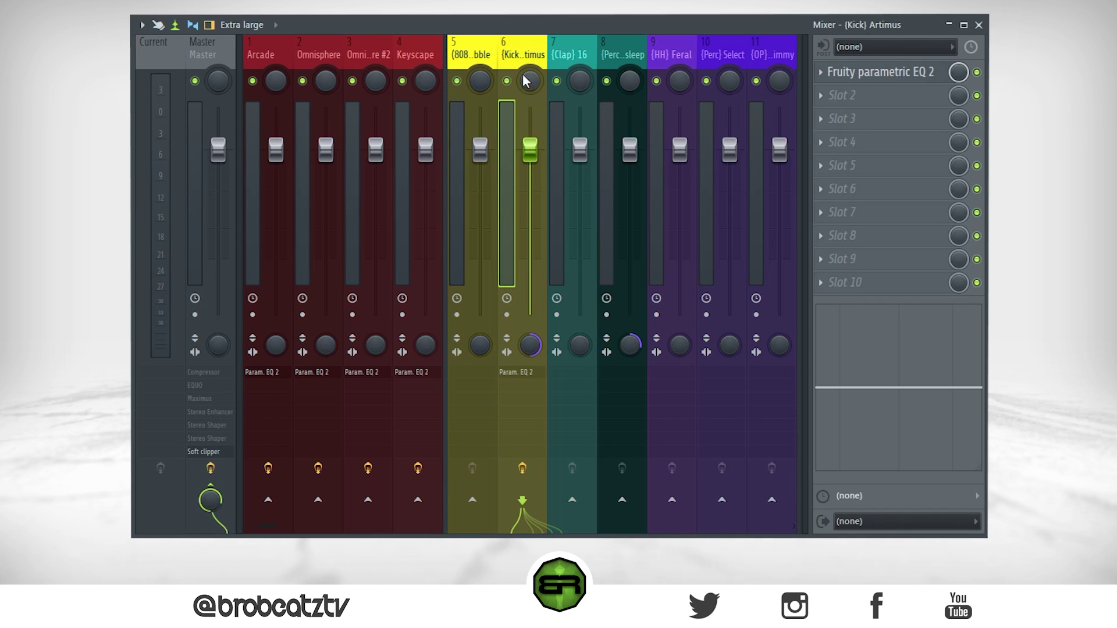
click(557, 56)
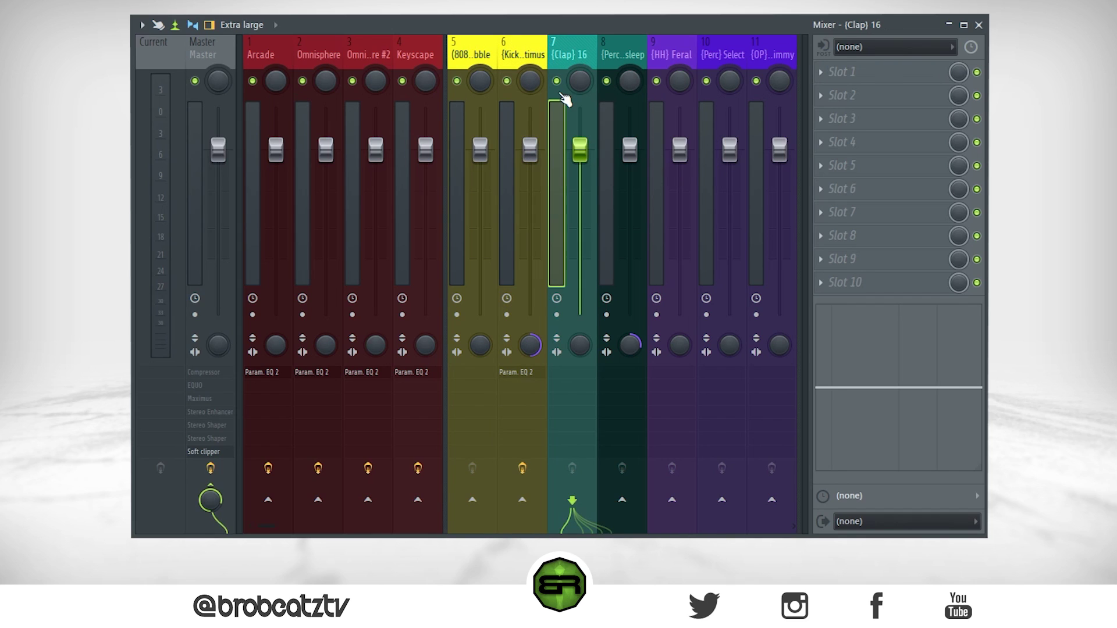
click(658, 54)
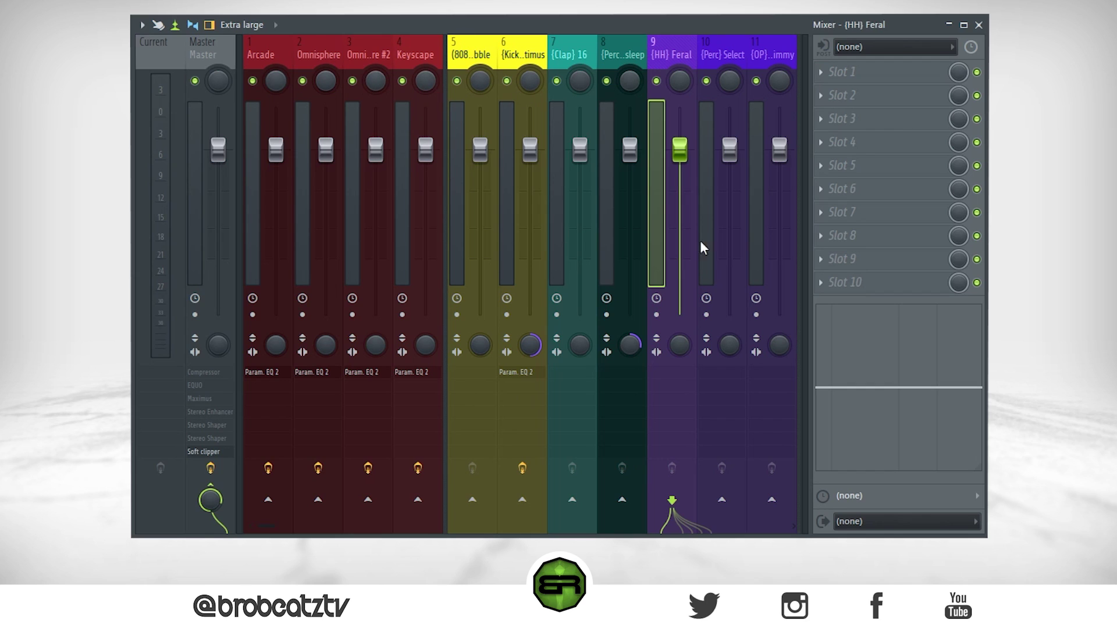
Play the song and mute the four melody tracks: Arcade, both Omnisphere tracks and Keyscape.
key(space)
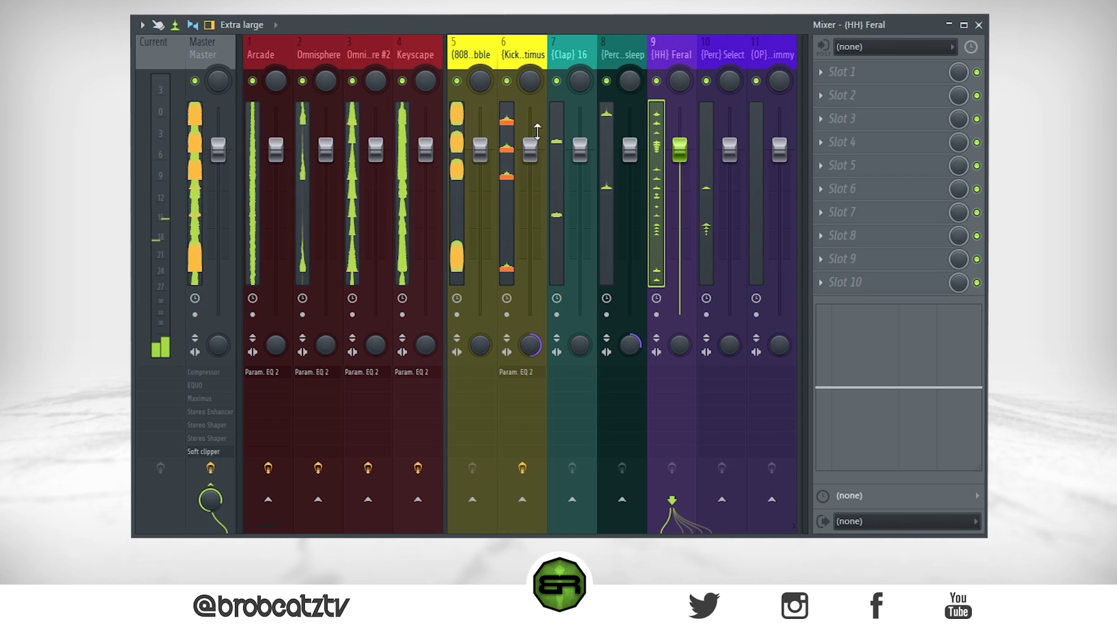
click(402, 81)
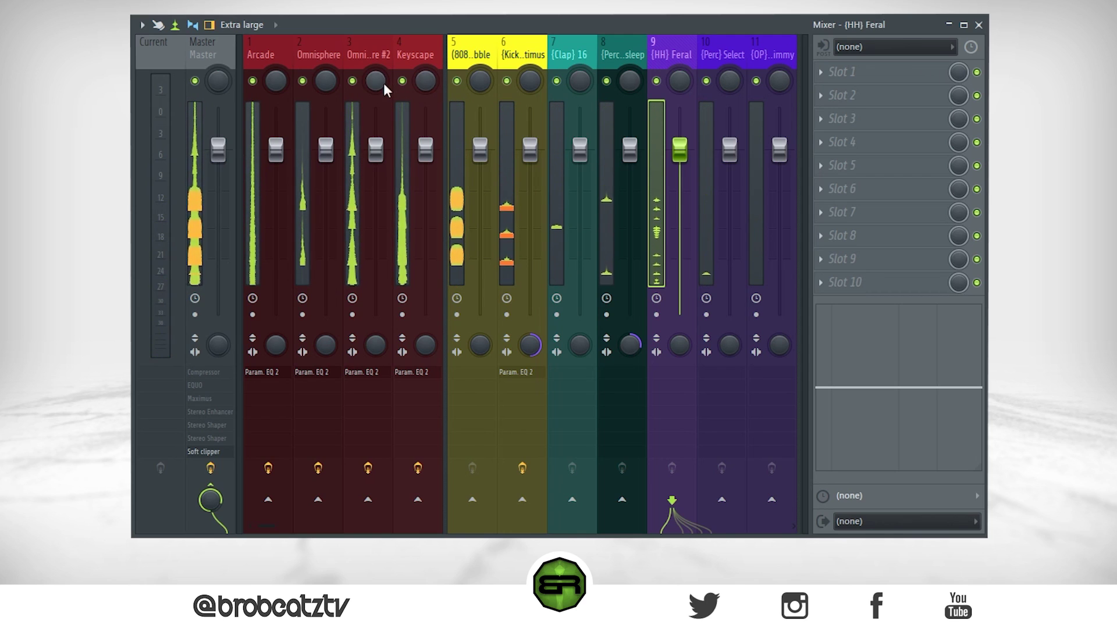
click(352, 81)
click(252, 81)
click(302, 81)
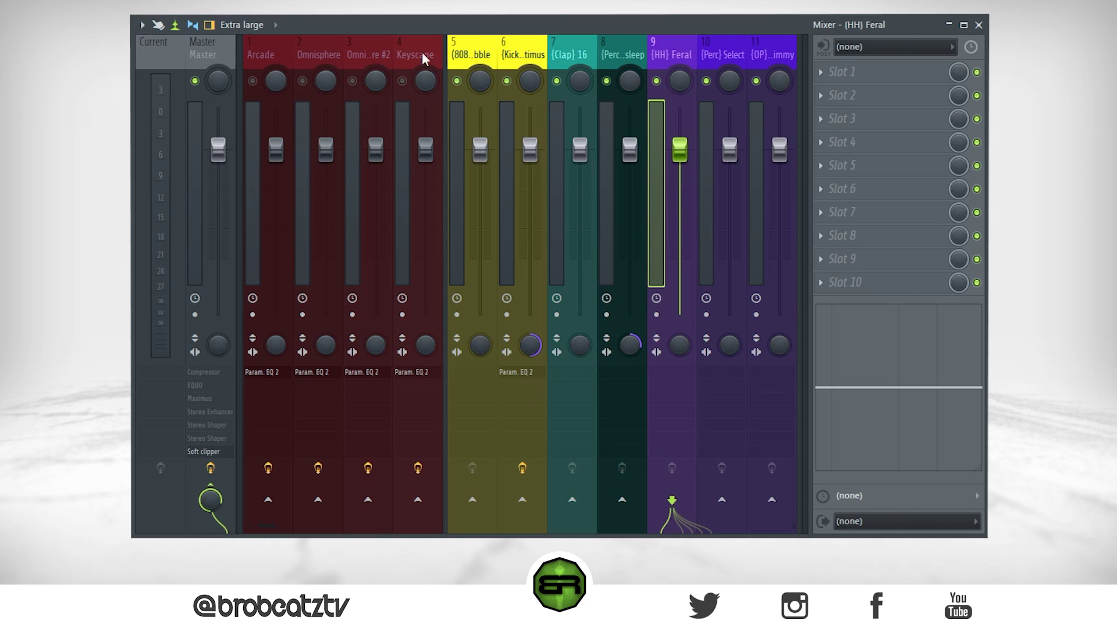
Select all eleven instrument tracks and pull their faders down to the minimum together.
drag(282, 57, 760, 99)
drag(729, 150, 730, 314)
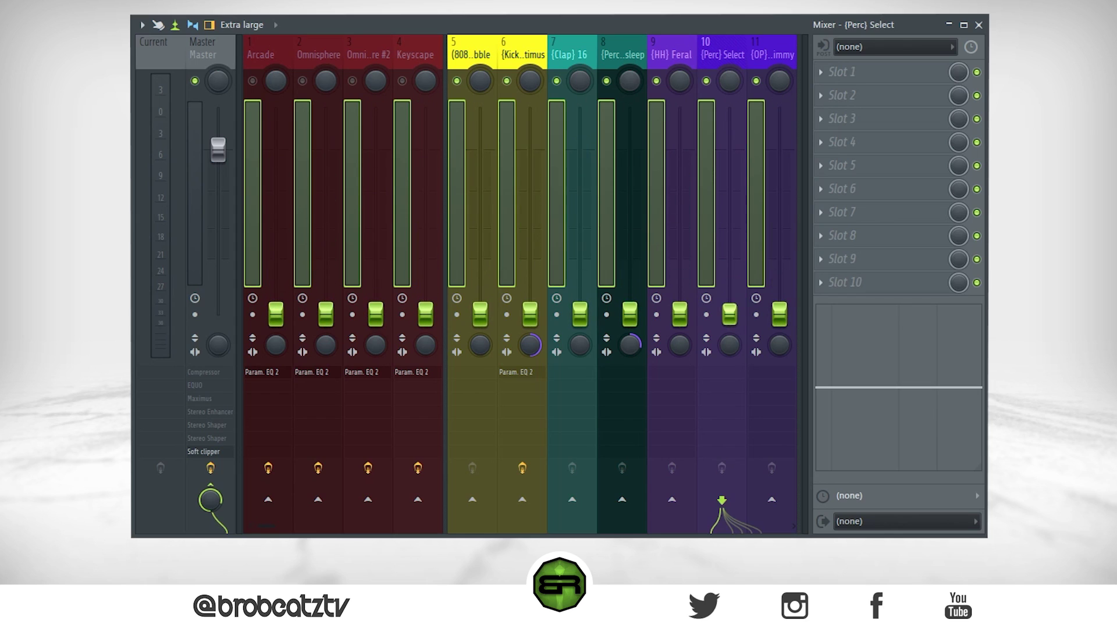
Check the stereo separation on the kick and Rimsleep tracks, and return the 808 and kick faders to their default level.
click(525, 356)
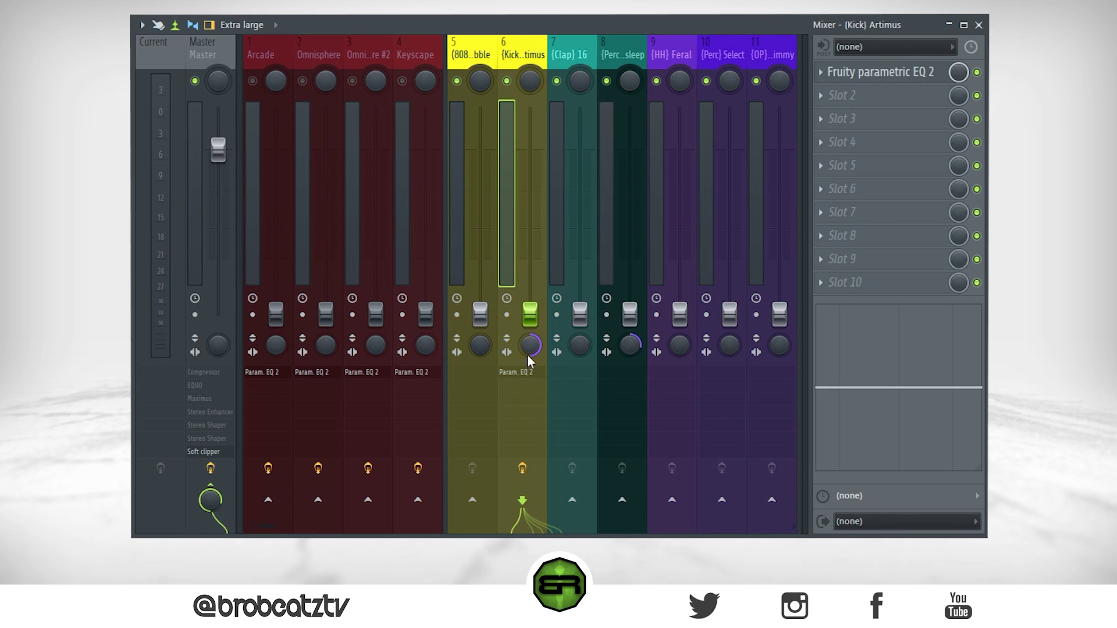
click(628, 348)
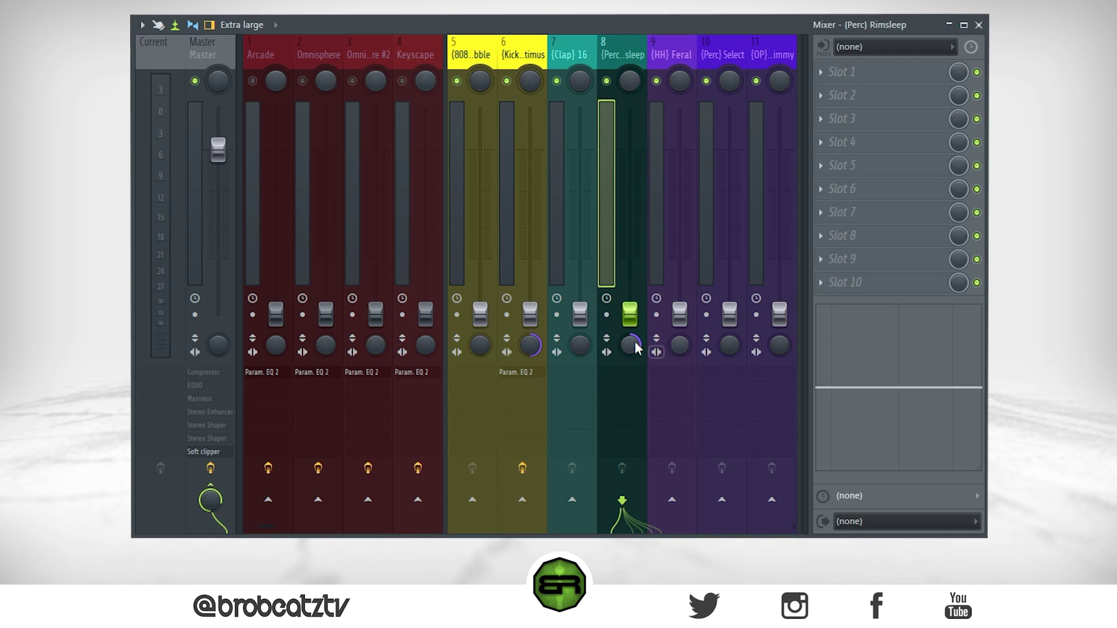
click(530, 53)
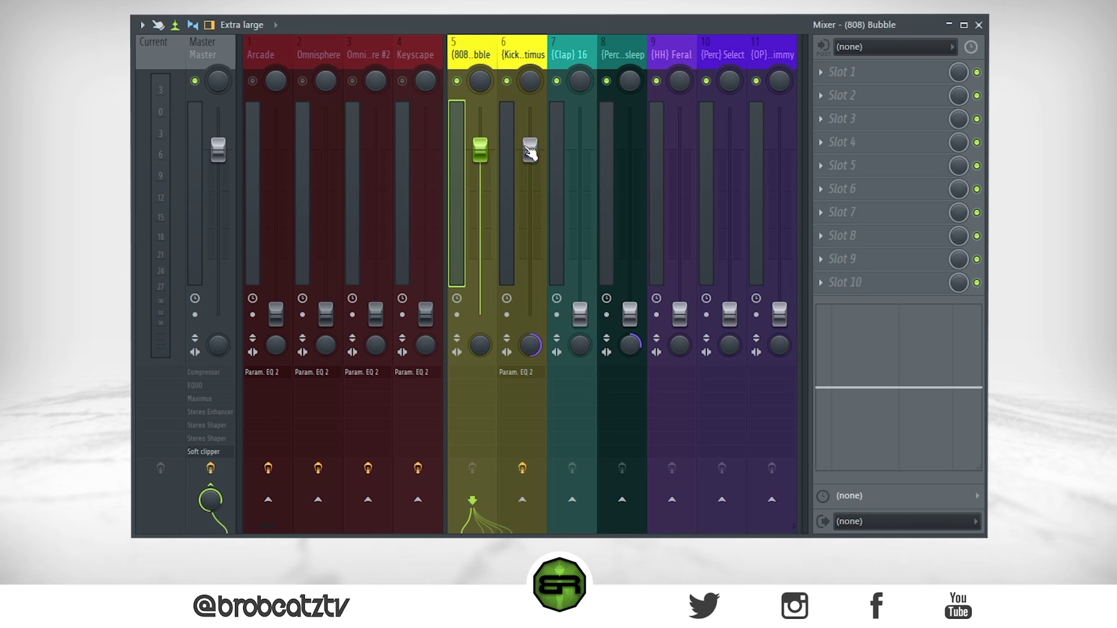
Try shaping the low, mid and high bands of the 808 track's built-in mixer EQ.
drag(857, 389, 838, 430)
right_click(835, 406)
mouse_move(843, 404)
mouse_down()
mouse_move(891, 506)
mouse_move(943, 444)
mouse_move(914, 487)
mouse_up()
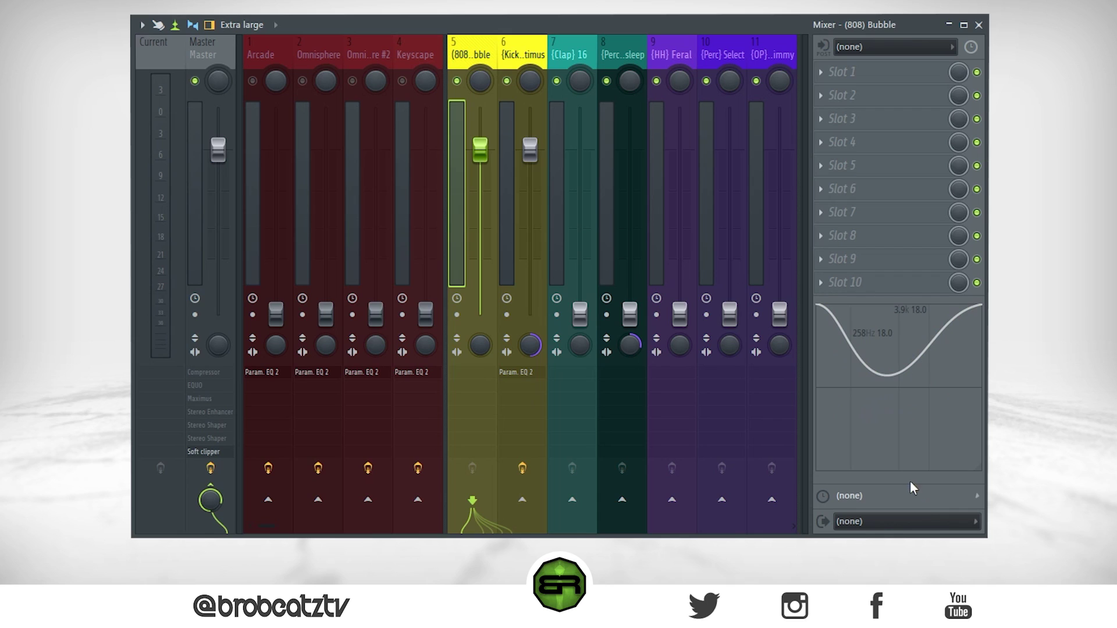
drag(902, 401, 924, 399)
drag(861, 349, 865, 393)
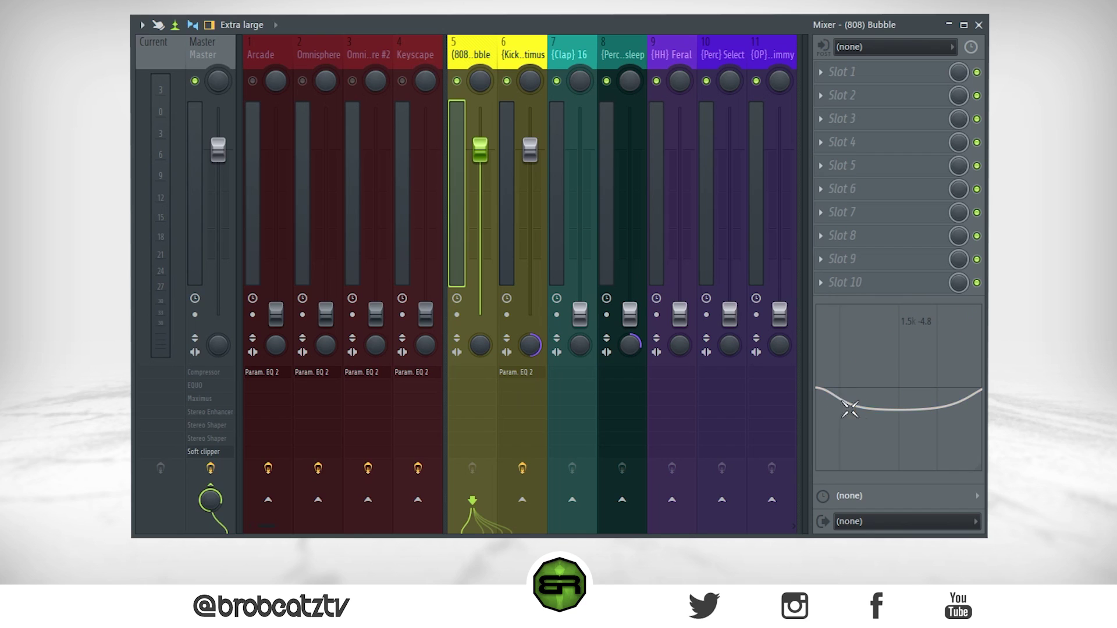
mouse_move(947, 411)
mouse_down()
mouse_move(842, 429)
mouse_move(929, 423)
mouse_up()
click(514, 53)
click(489, 56)
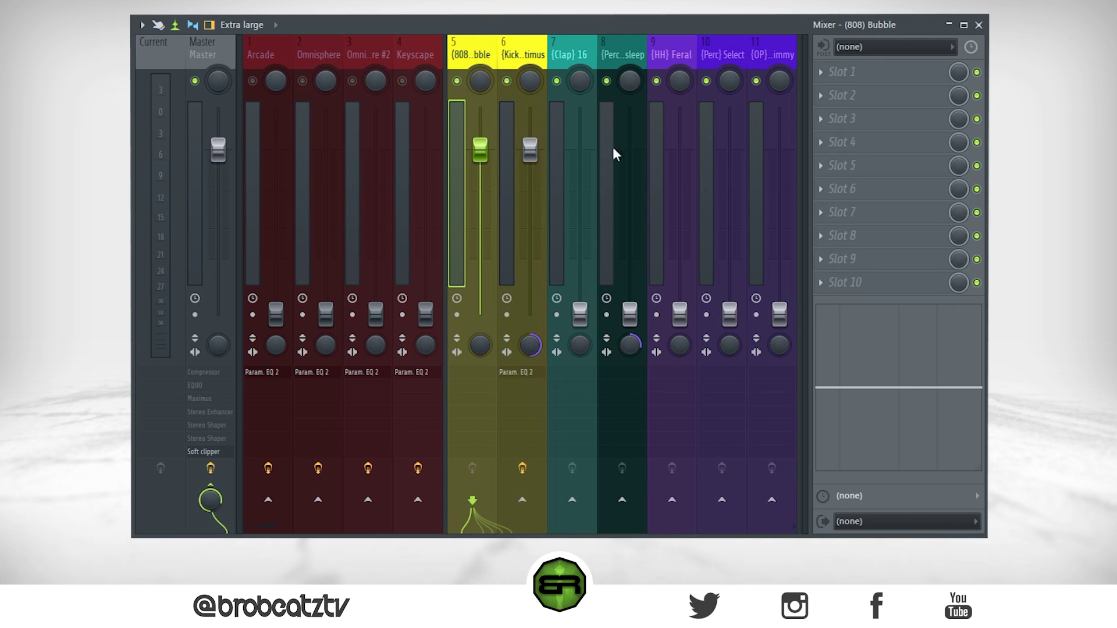
Lower the 808 fader to -6.0 dB while leaving the kick at its default level.
drag(486, 158, 486, 194)
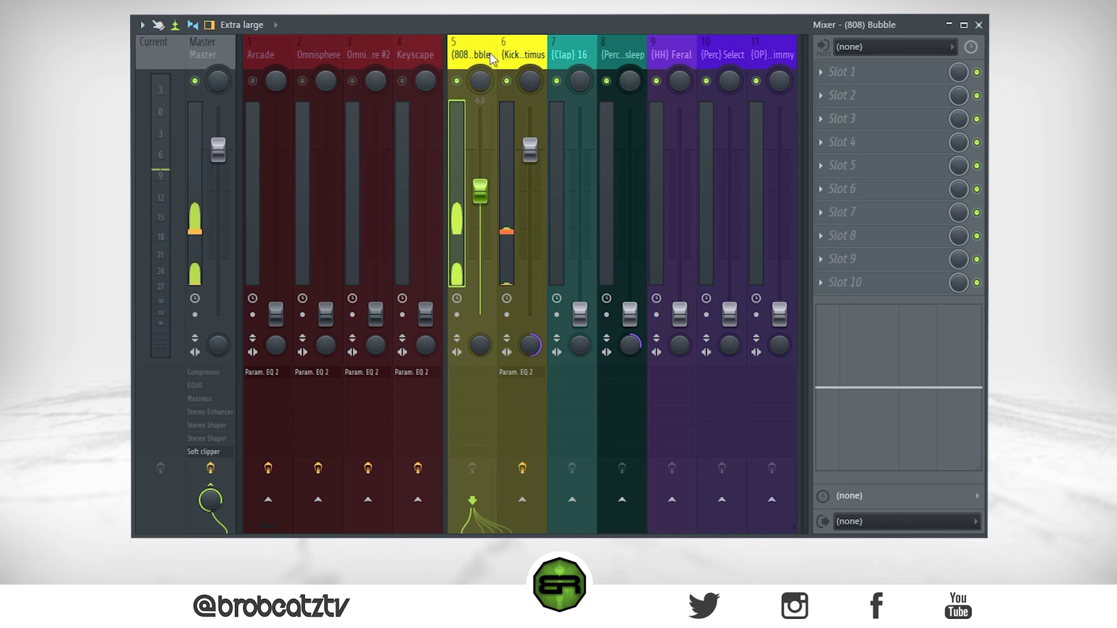
click(543, 271)
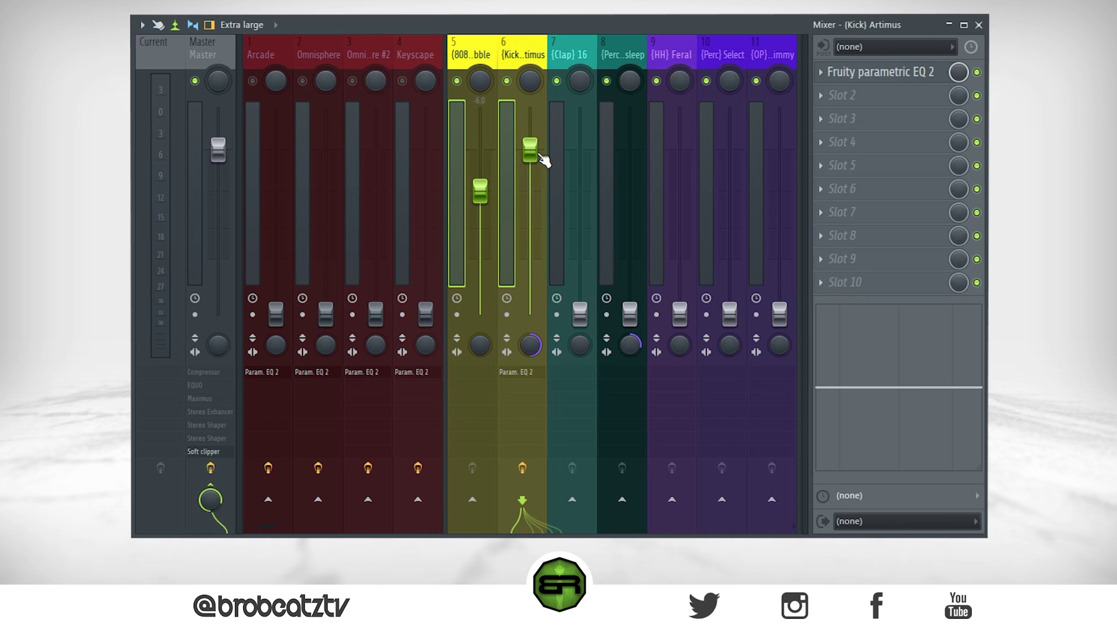
click(484, 55)
click(512, 51)
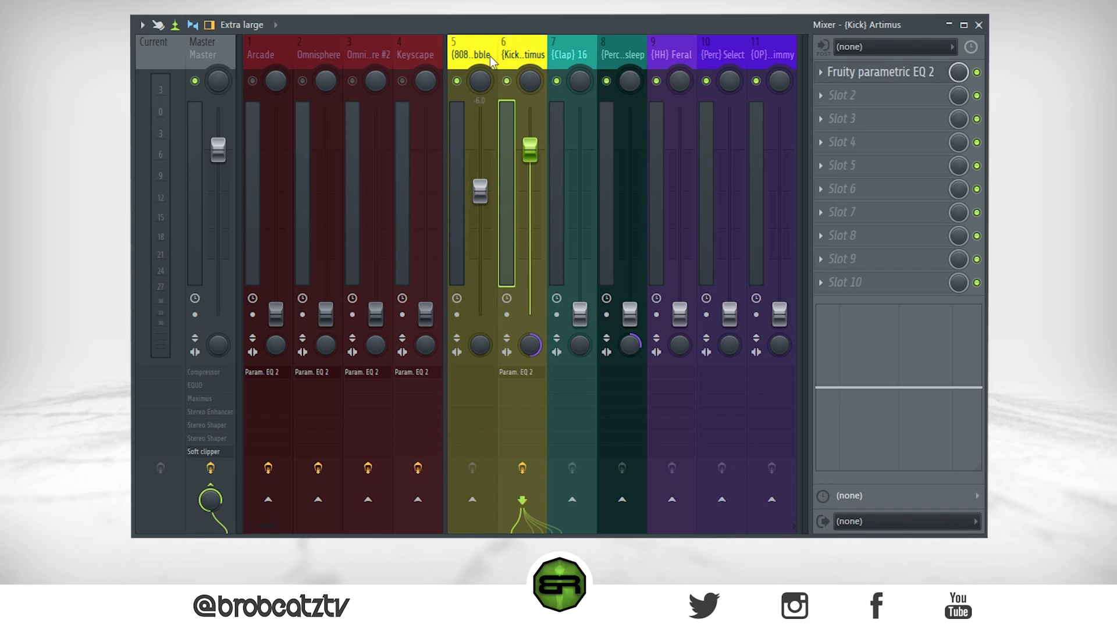
Lower the 808 and kick faders together during playback, to about -14.1 dB and -9.7 dB.
ctrl+click(489, 59)
scroll(484, 96, down, 10)
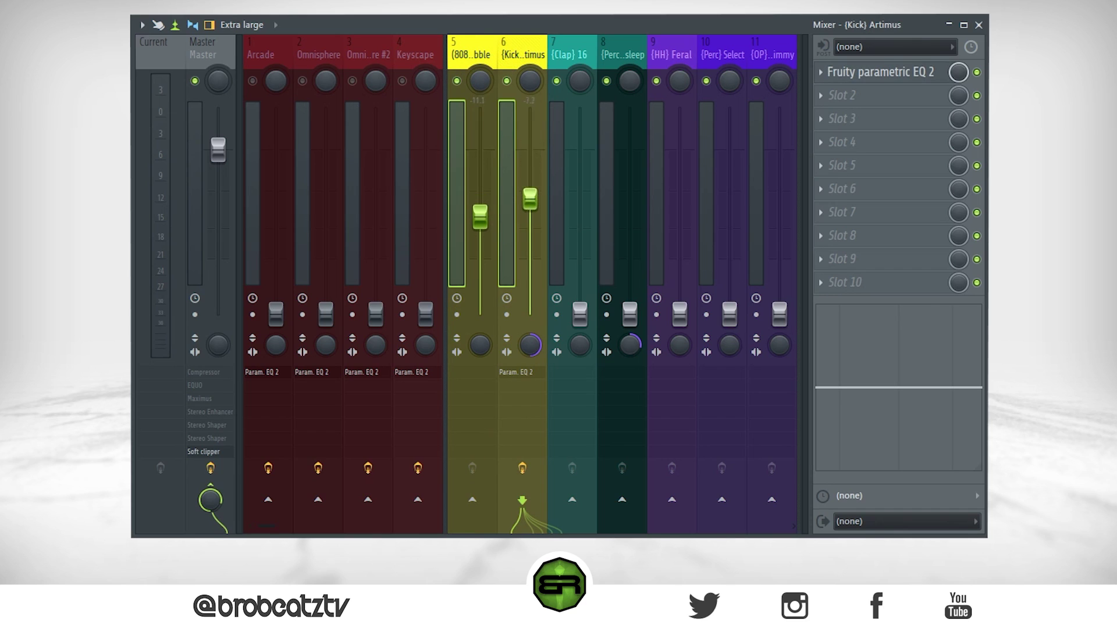
key(space)
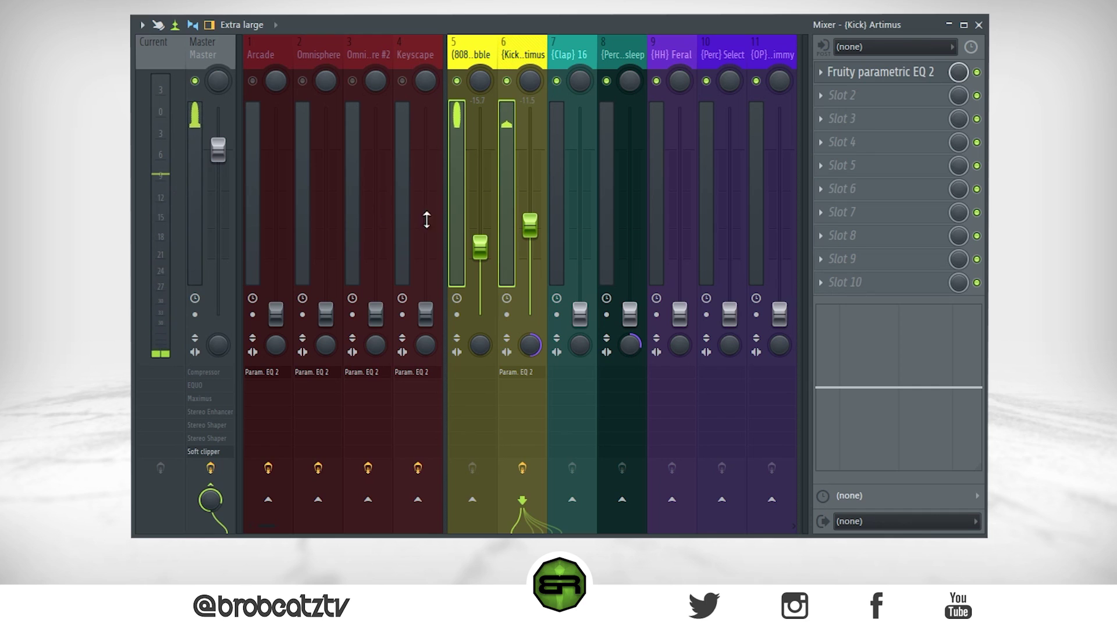
scroll(530, 233, up, 2)
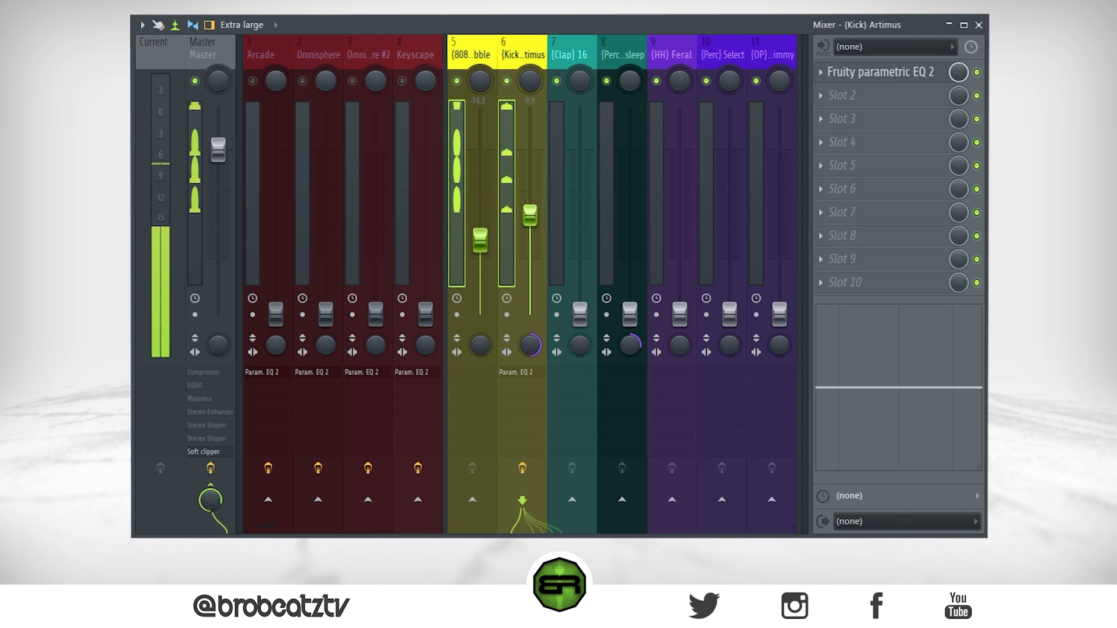
ctrl+click(506, 54)
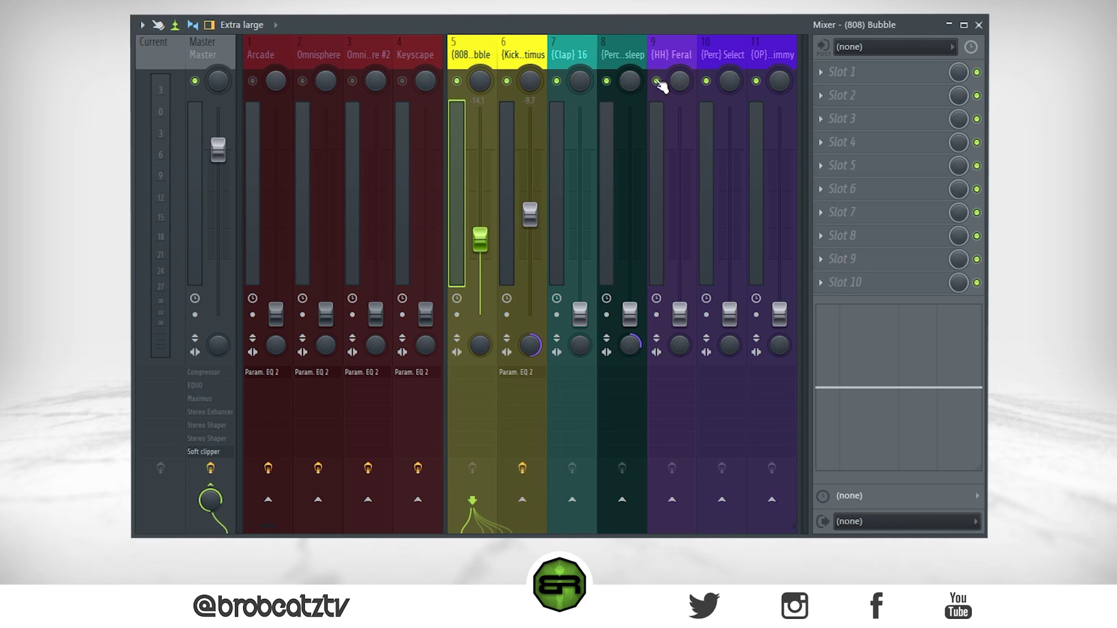
Check the levels of the kick and 808 tracks on the large level meter.
click(153, 197)
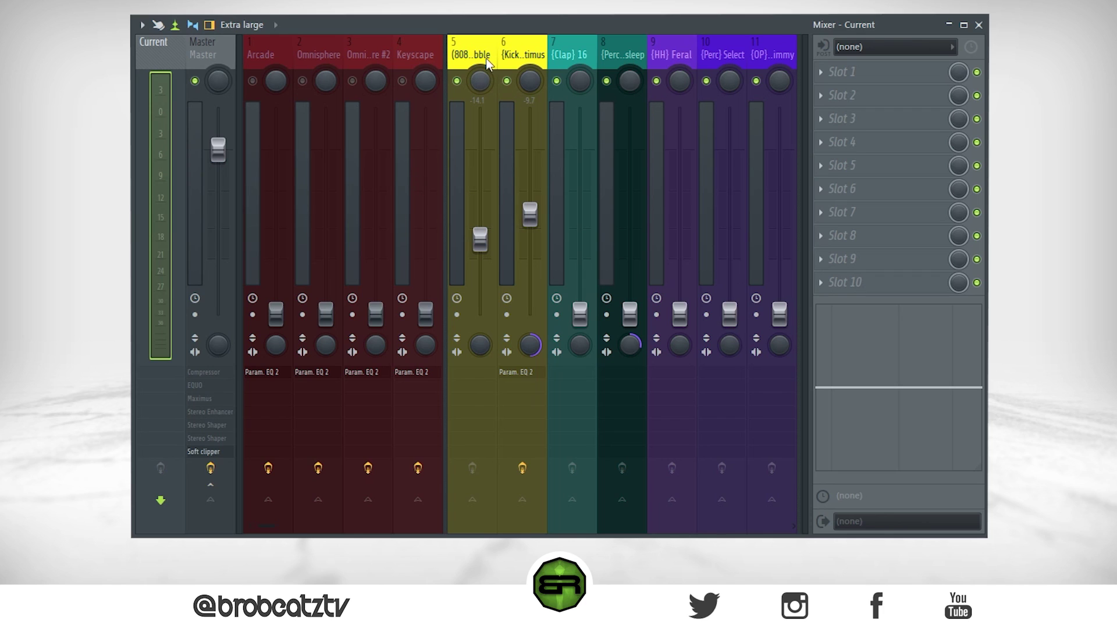
click(536, 78)
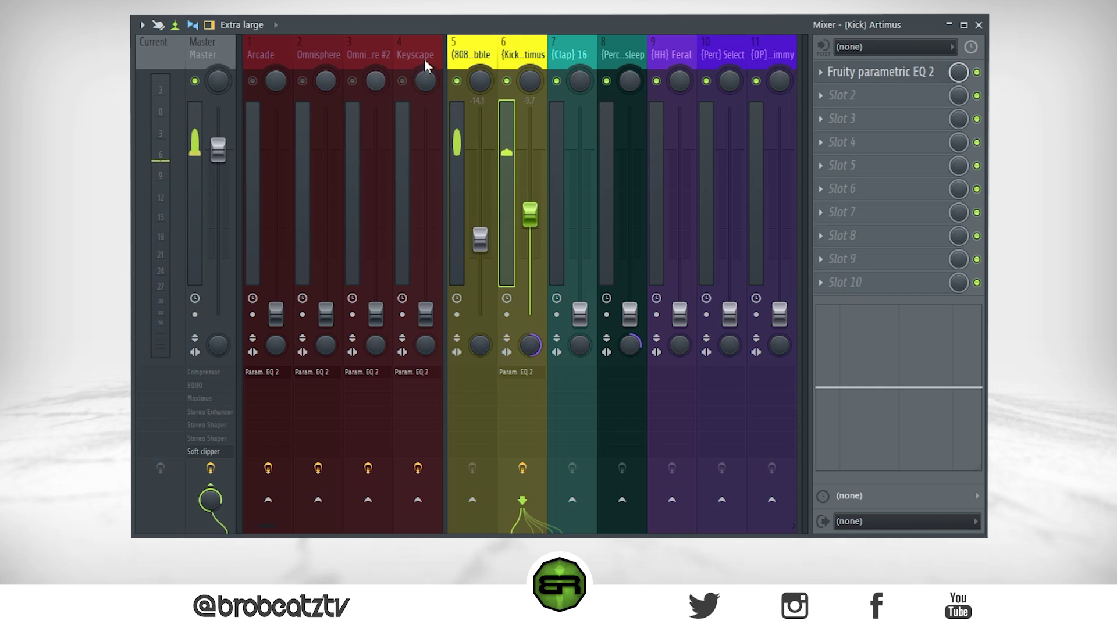
click(463, 145)
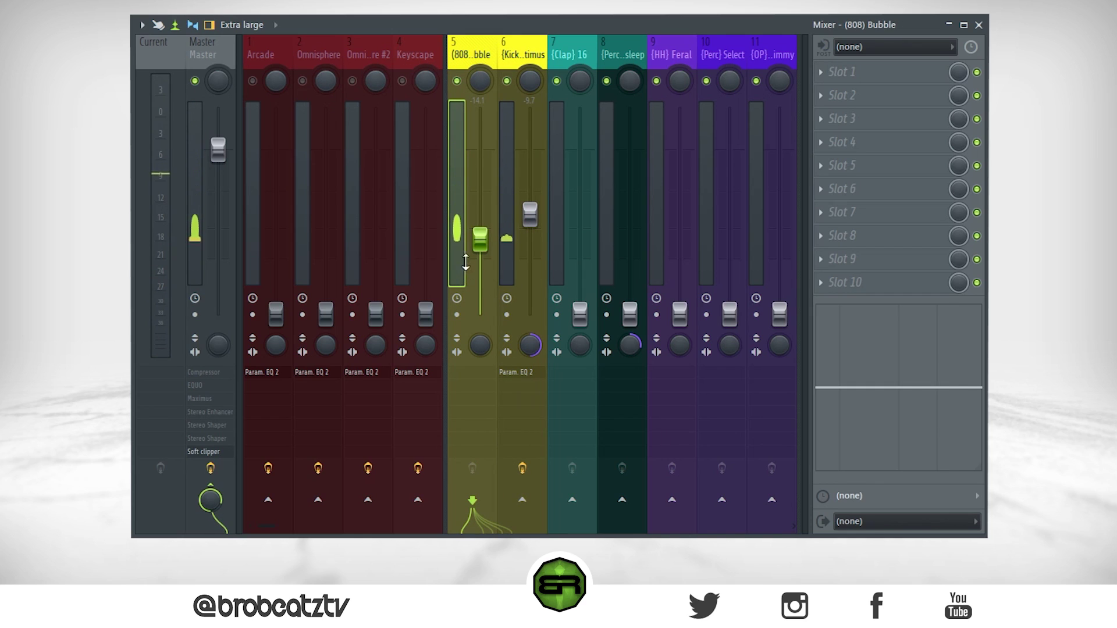
click(162, 201)
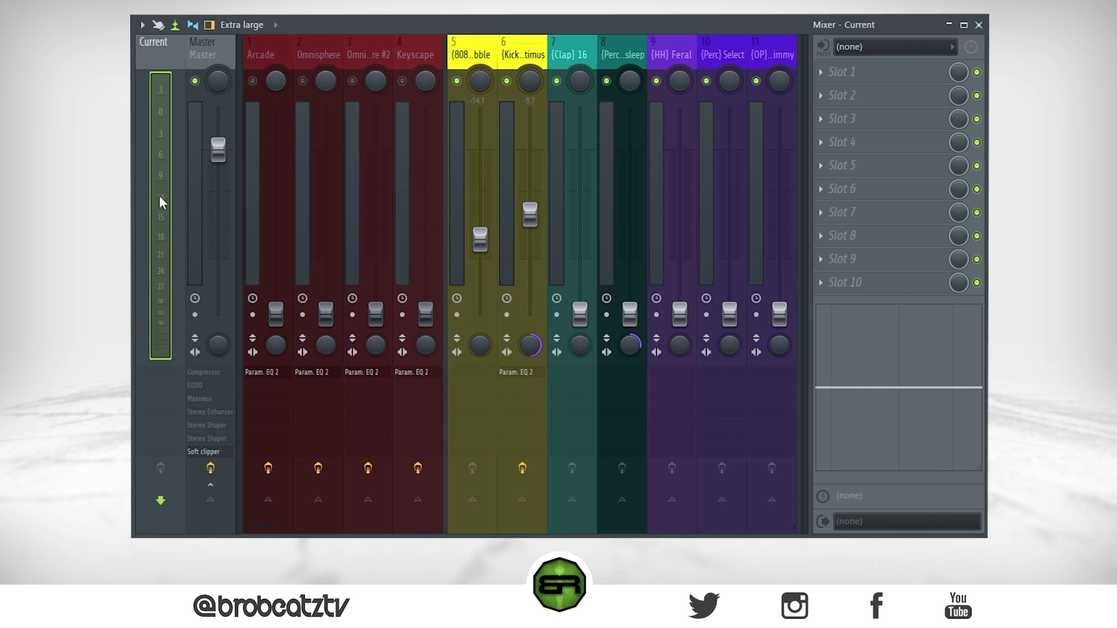
Try the 808 fader at -10.9 dB and set it to -15.9 dB against the kick.
drag(481, 239, 480, 222)
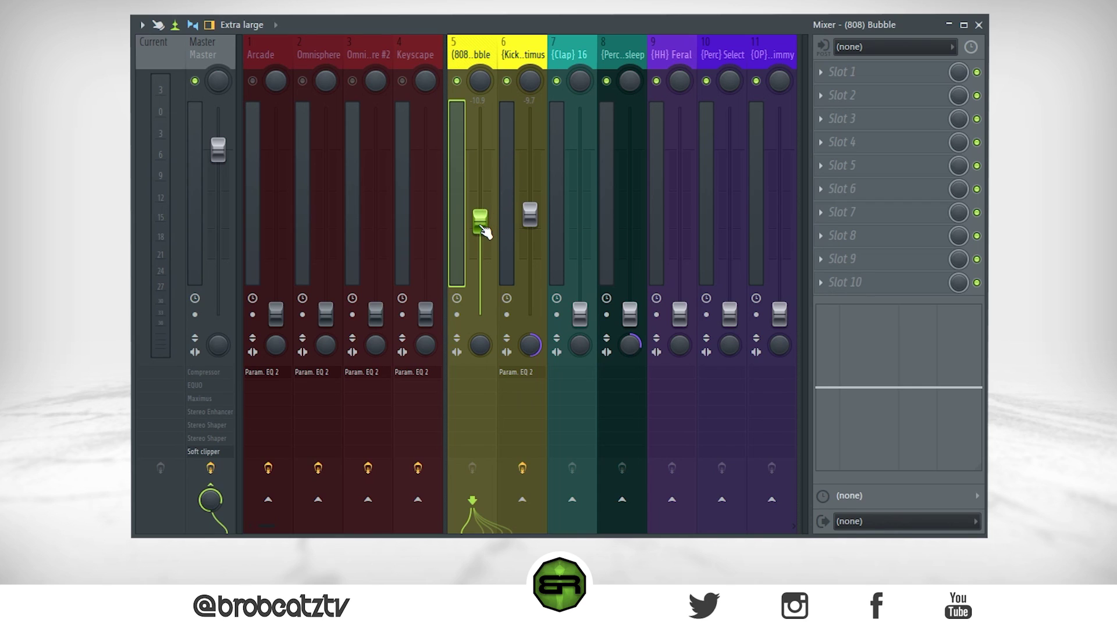
drag(480, 221, 480, 249)
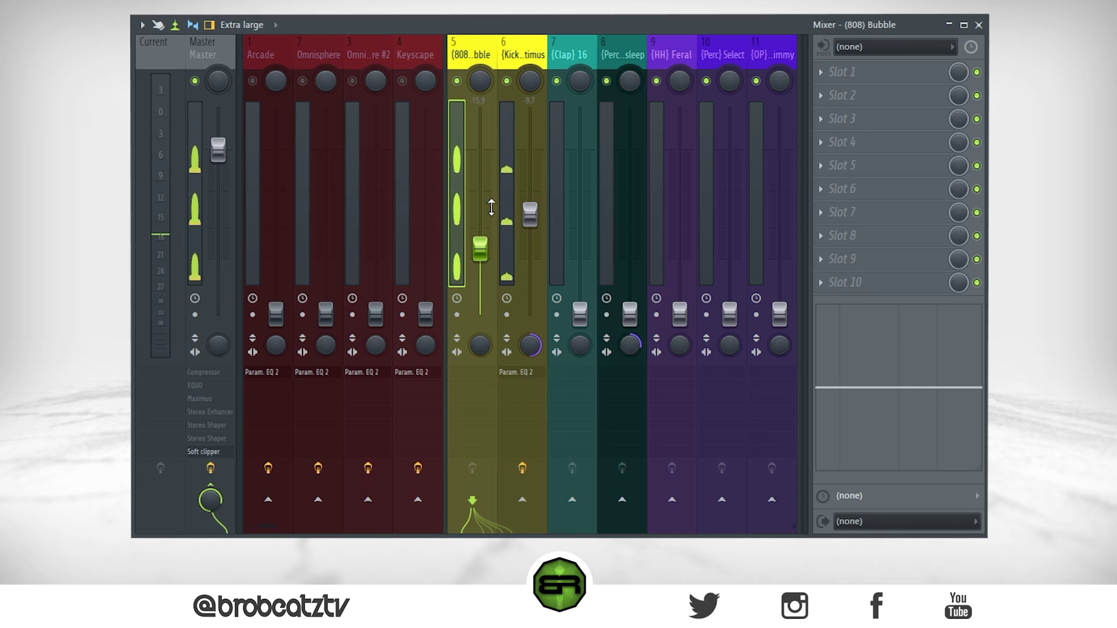
Open the Fruity parametric EQ 2 on the kick track.
click(512, 104)
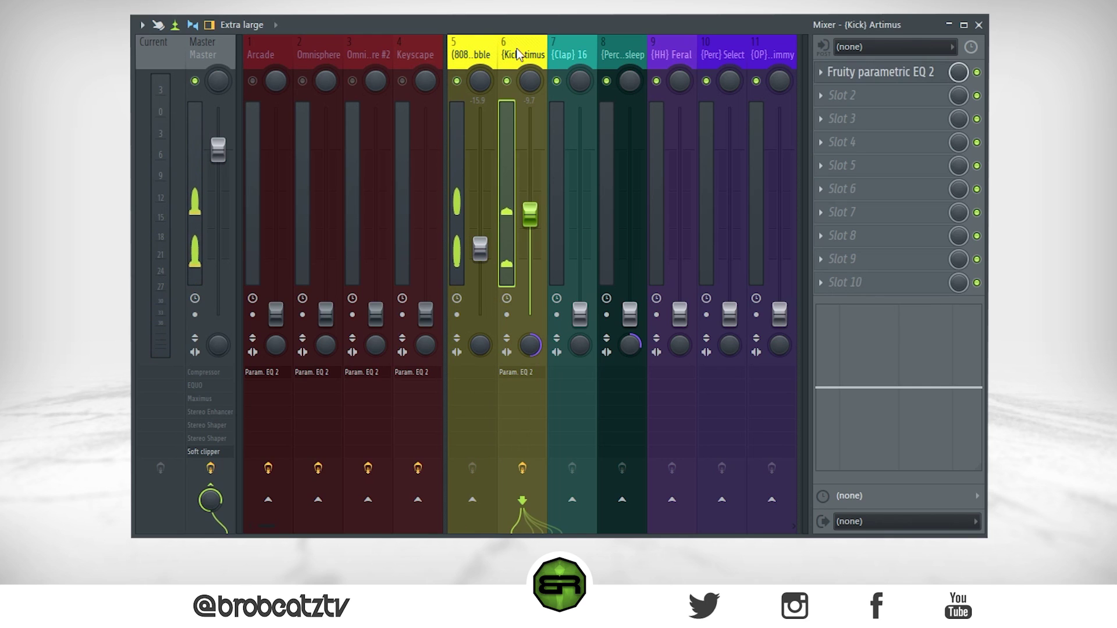
click(914, 76)
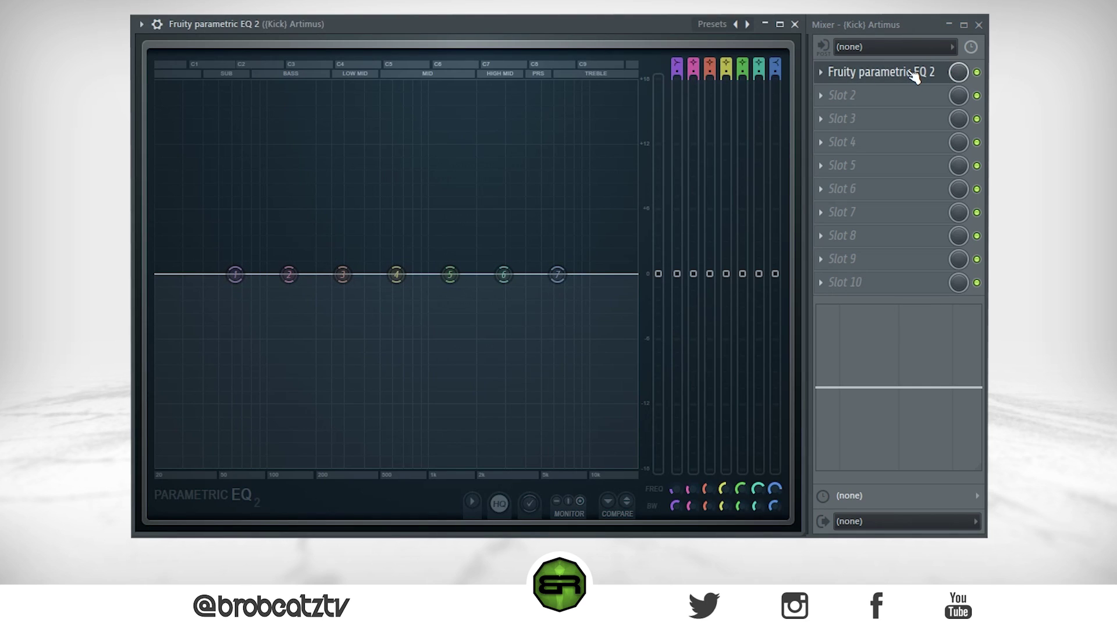
Shape the kick EQ with small, narrow boosts on band 3 in the low bass and band 4 at about 201 Hz.
drag(343, 274, 251, 138)
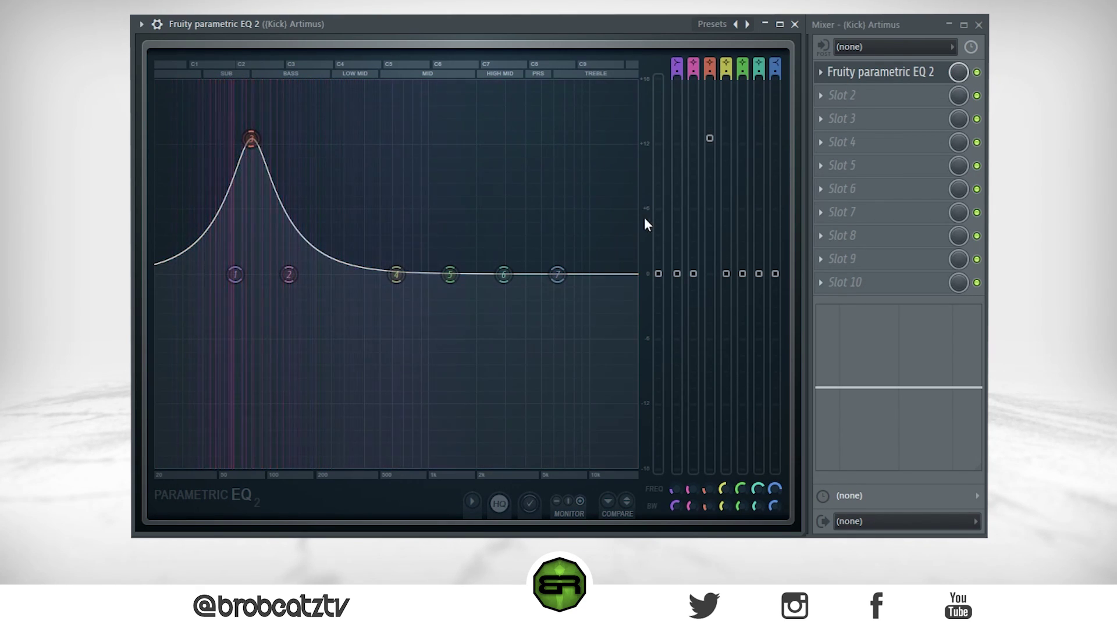
drag(716, 180, 709, 251)
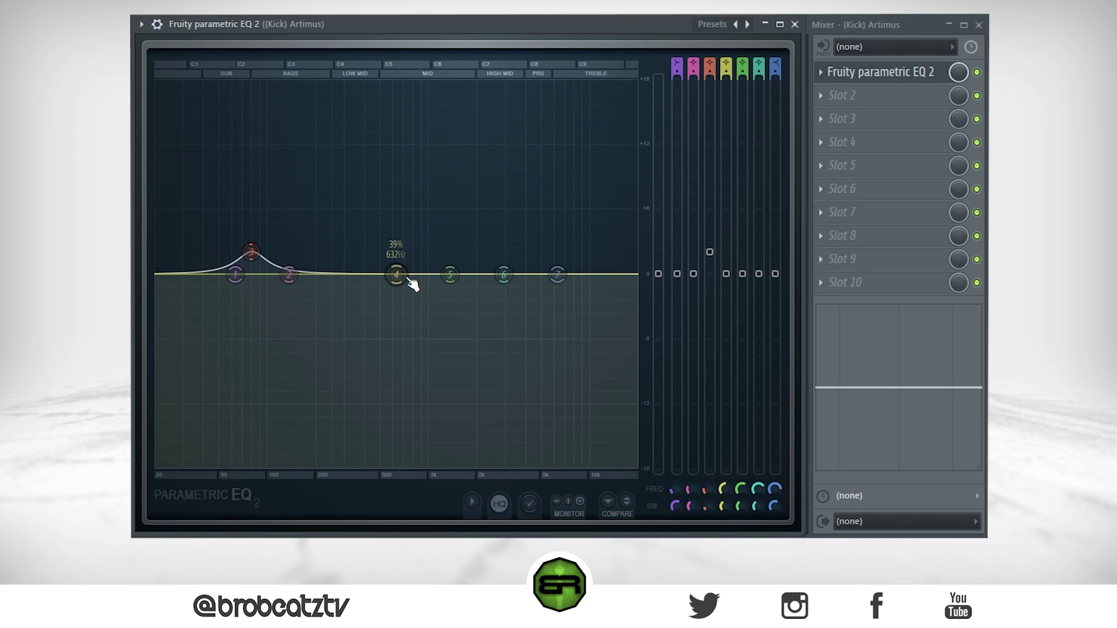
drag(396, 274, 316, 258)
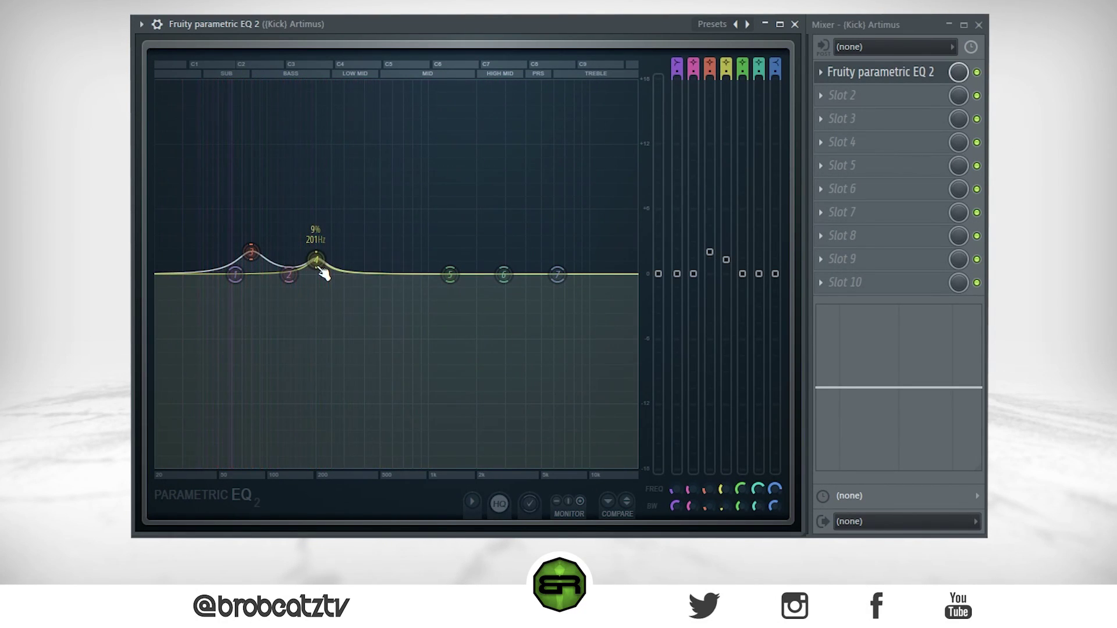
scroll(323, 264, down, 5)
drag(709, 252, 709, 257)
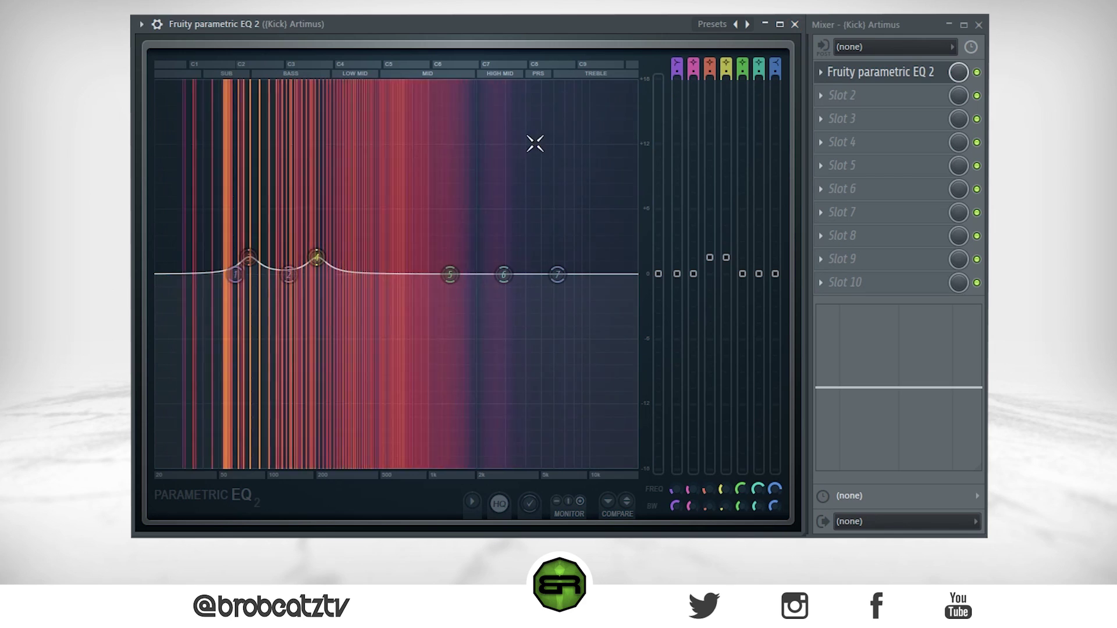
click(794, 24)
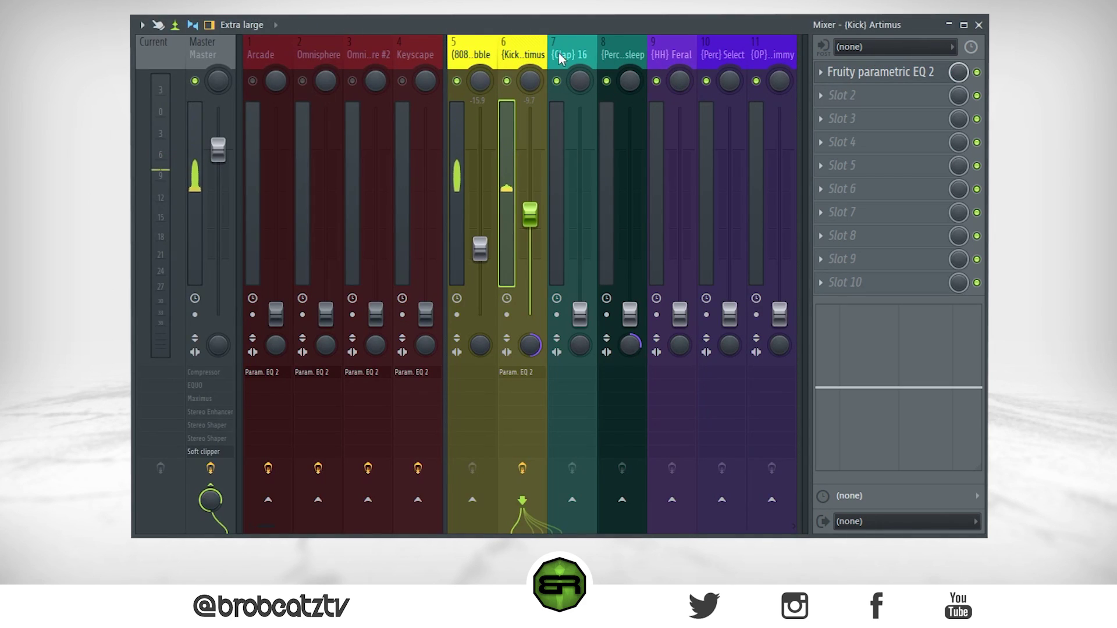
Copy the kick's Fruity parametric EQ 2 preset onto the 808 track and enlarge the EQ window.
click(826, 78)
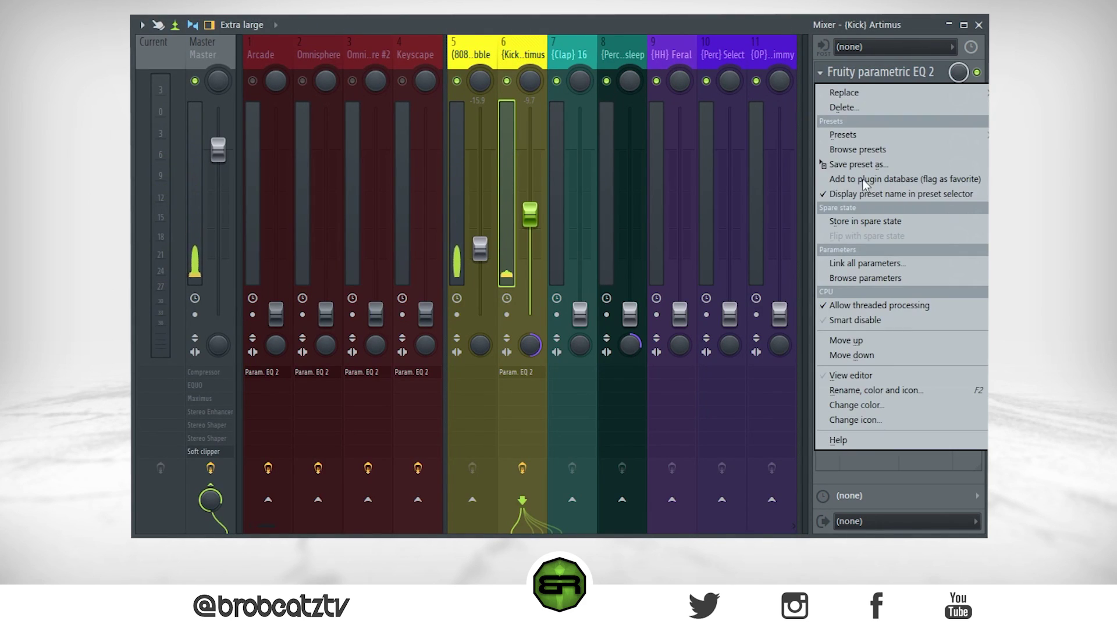
drag(860, 165, 477, 63)
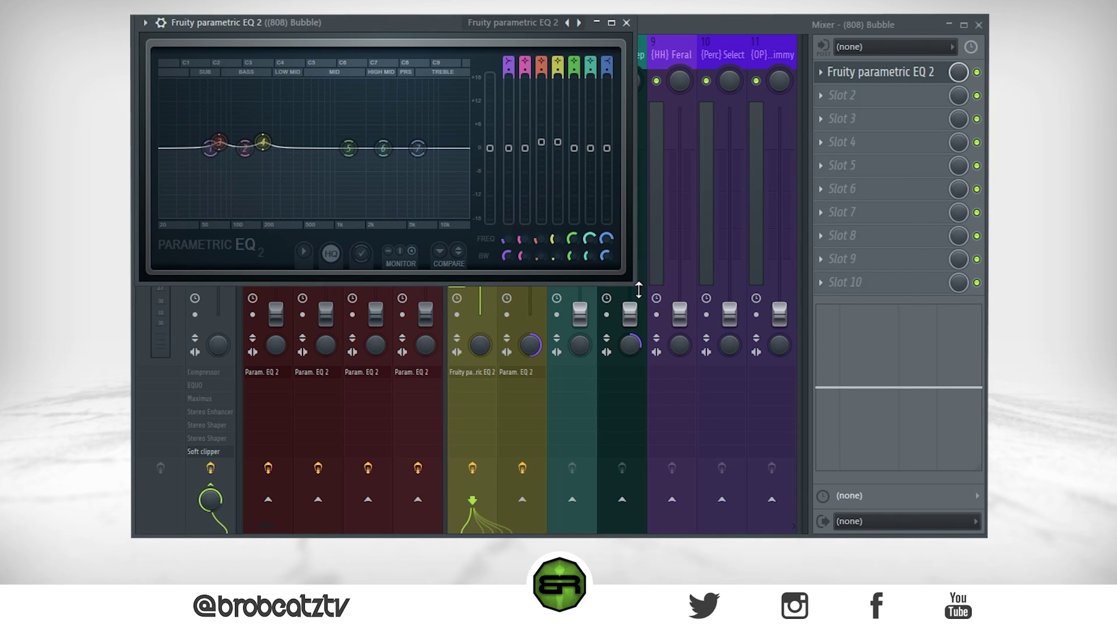
drag(634, 285, 804, 529)
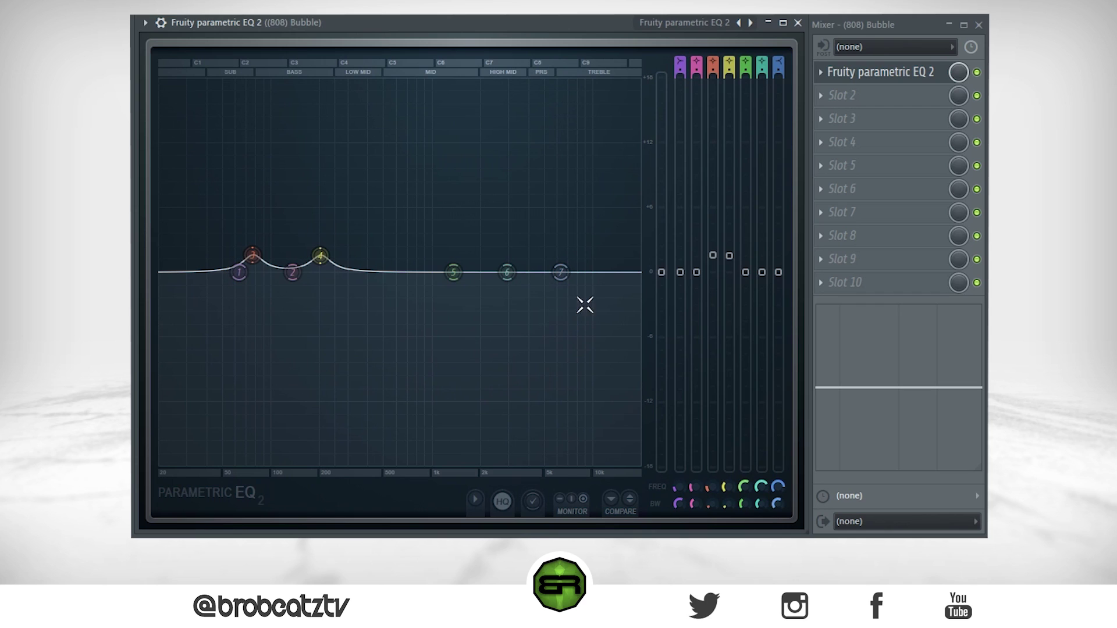
Change the boosts on bands 3 and 4 of the 808 EQ into slight, narrow cuts and close the EQ.
drag(714, 258, 730, 283)
scroll(322, 284, down, 3)
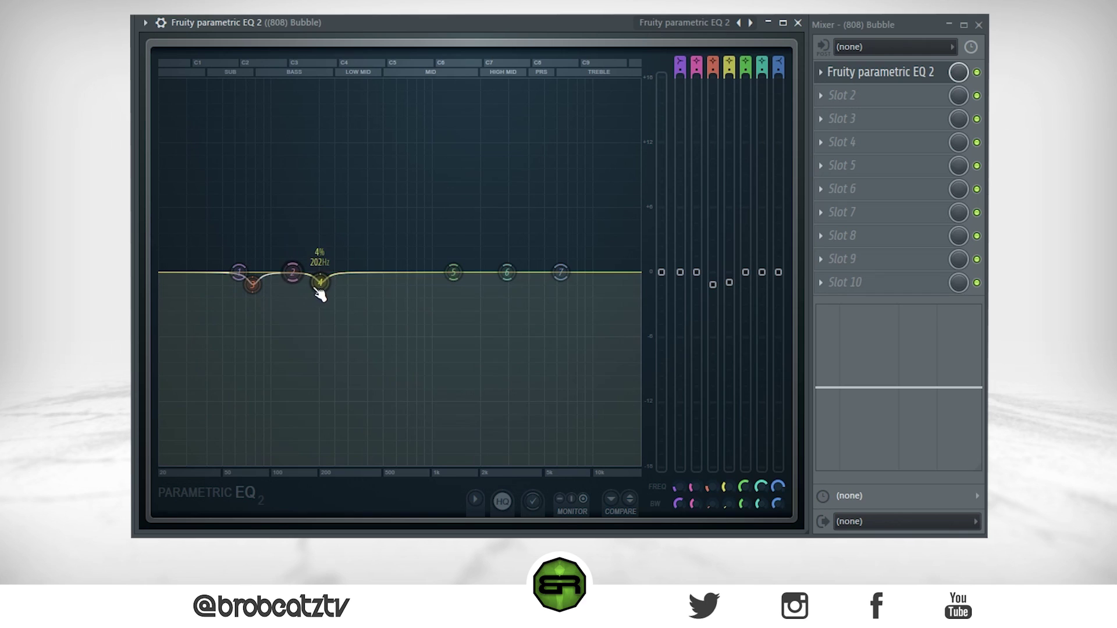
scroll(318, 295, down, 4)
scroll(322, 292, up, 5)
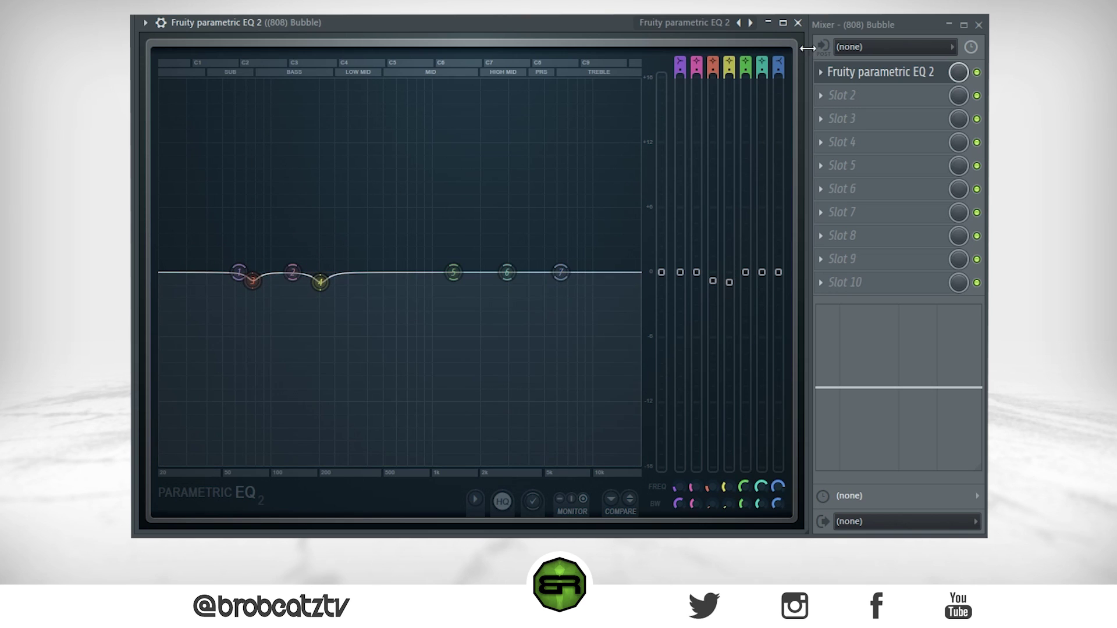
click(797, 23)
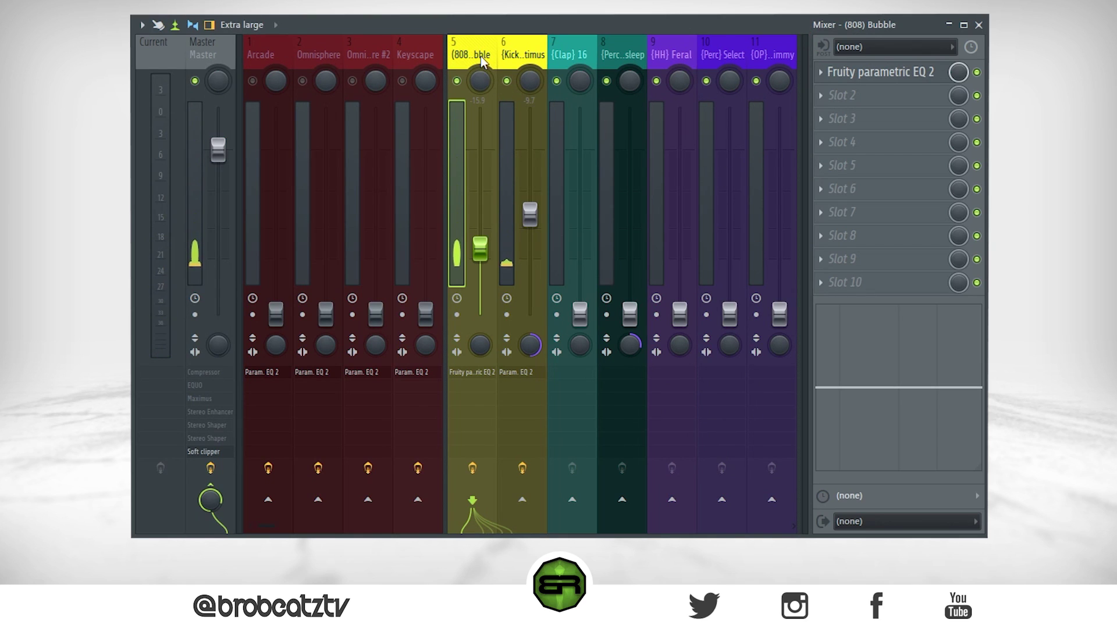
Add Fruity WaveShaper to slot 2 of the 808 track and bend its curve into a steep early rise that flattens out.
click(826, 96)
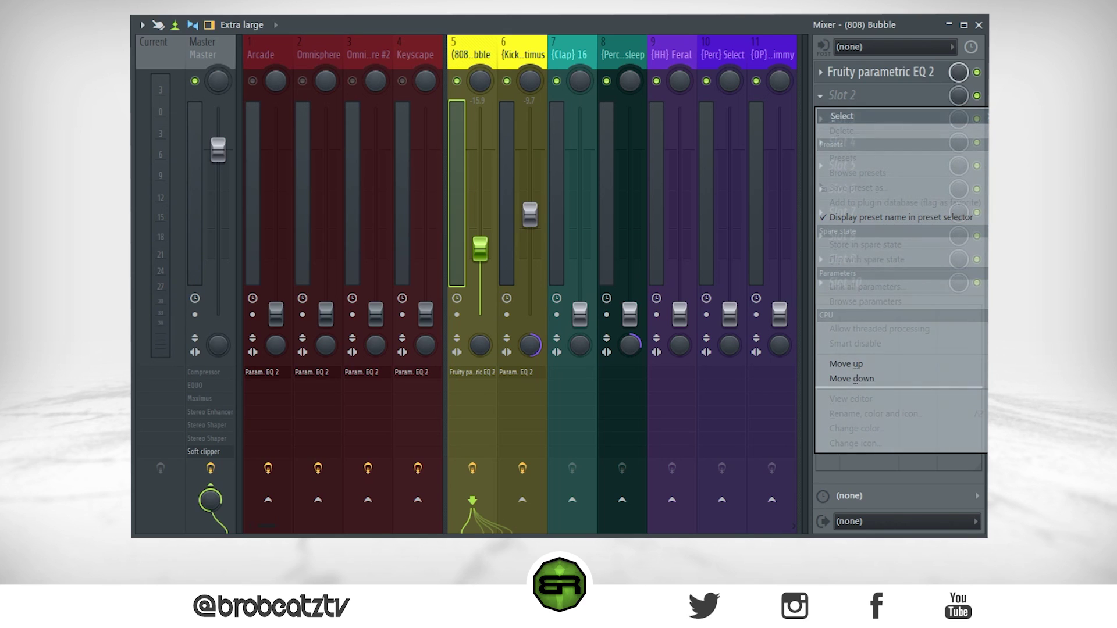
drag(263, 22, 673, 107)
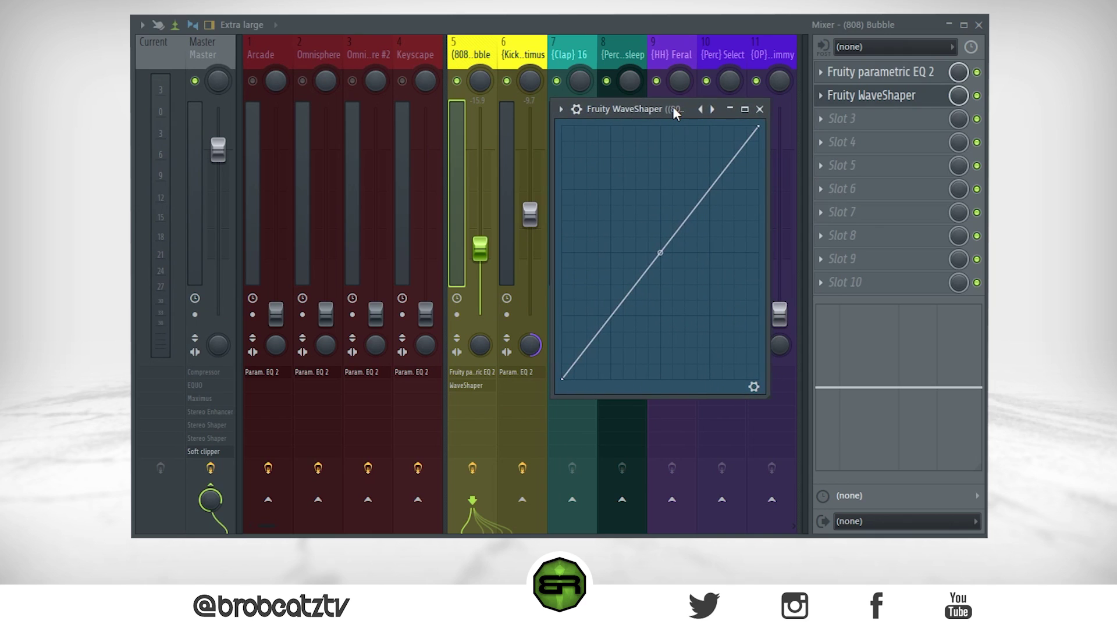
right_click(597, 139)
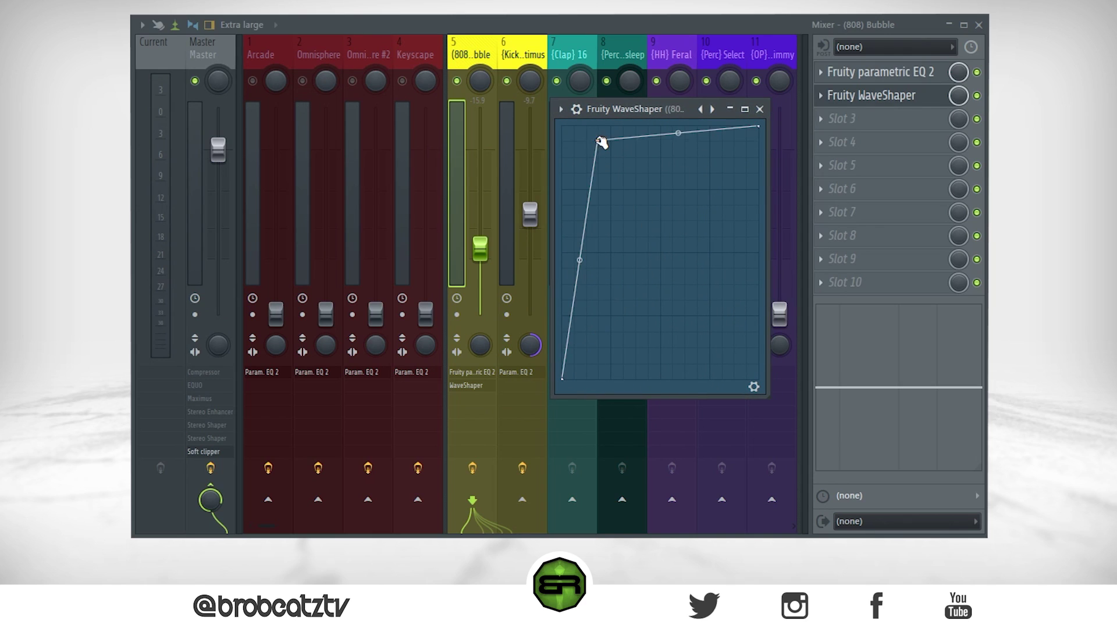
drag(579, 260, 579, 175)
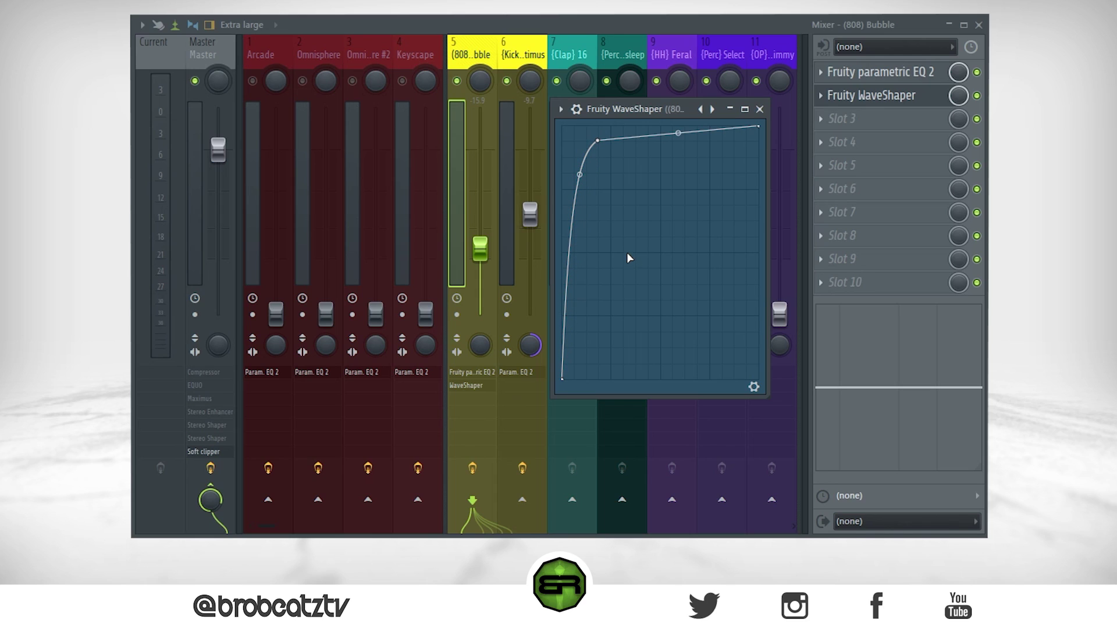
Move Fruity WaveShaper ahead of Fruity parametric EQ 2 in the 808 effect chain and close its window.
drag(871, 98, 895, 77)
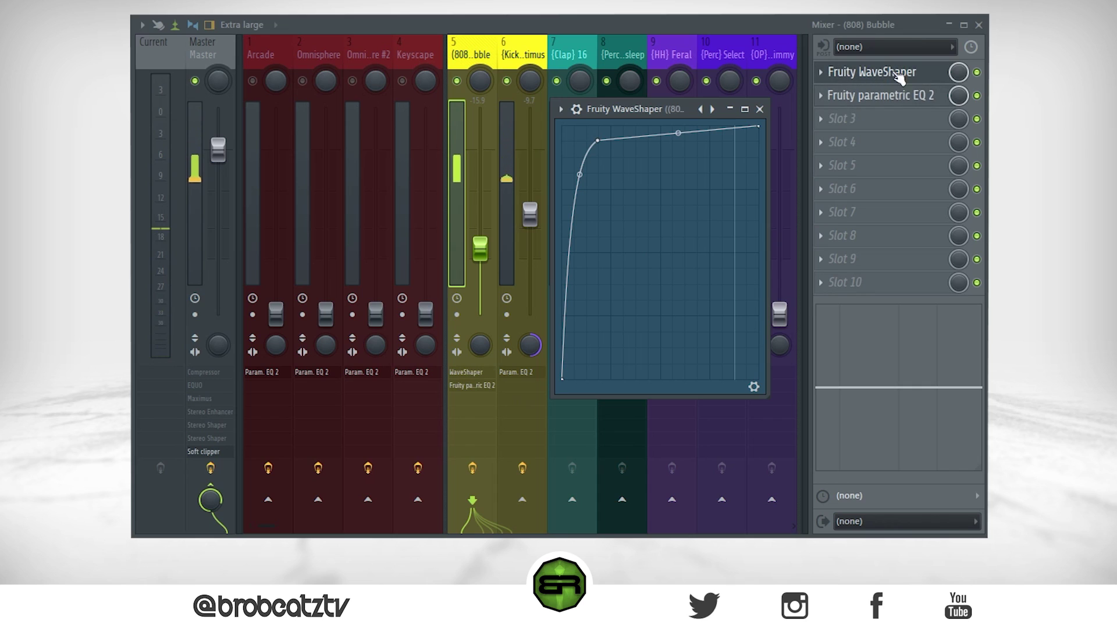
click(934, 77)
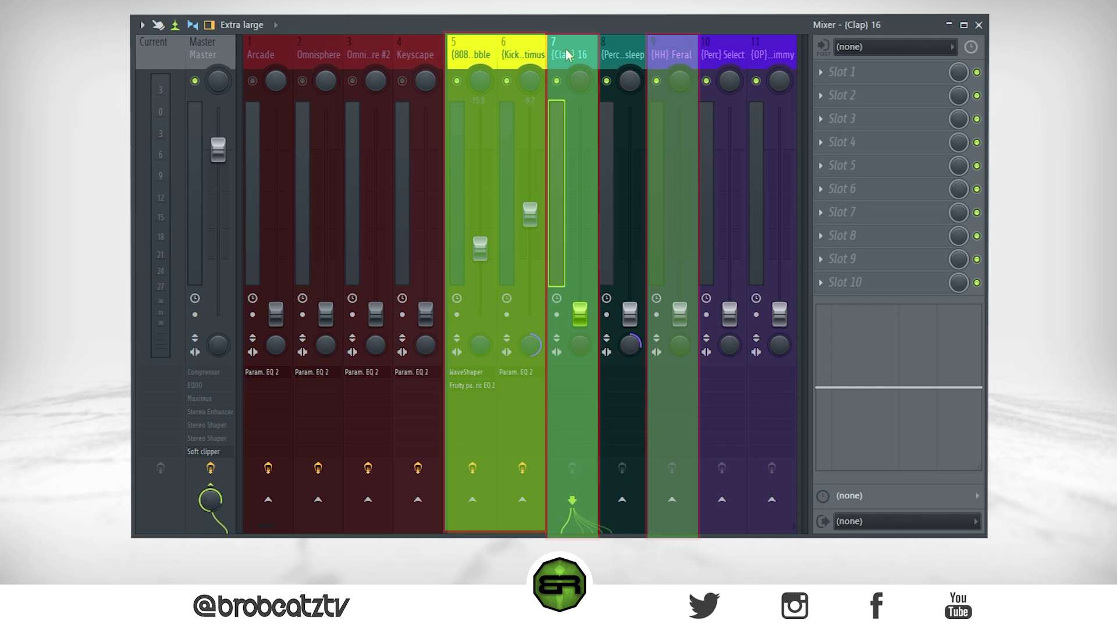
click(661, 47)
click(571, 46)
click(508, 53)
click(490, 55)
Raise the Clap 16 fader and balance it against the kick and 808 at -15.2 dB.
click(567, 55)
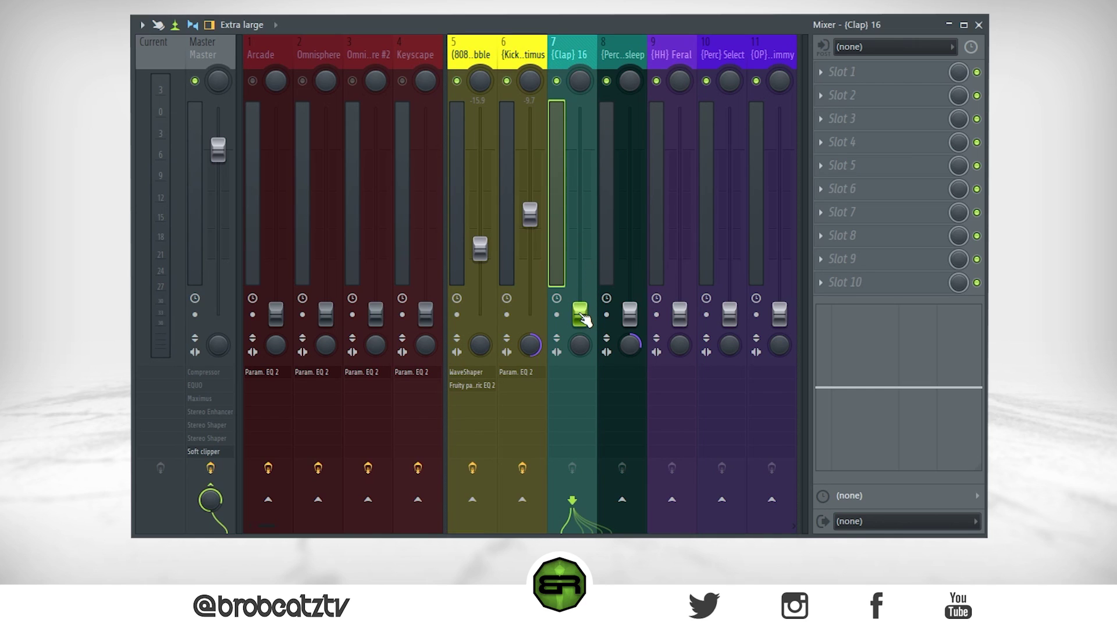
drag(581, 318, 541, 252)
scroll(574, 293, up, 2)
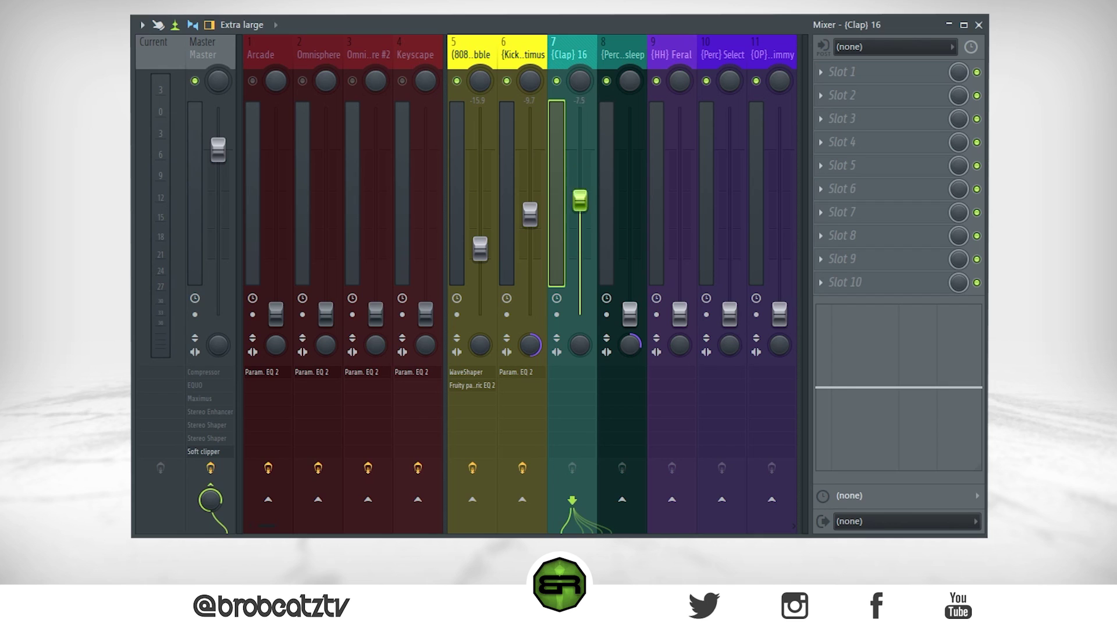
drag(579, 192, 577, 212)
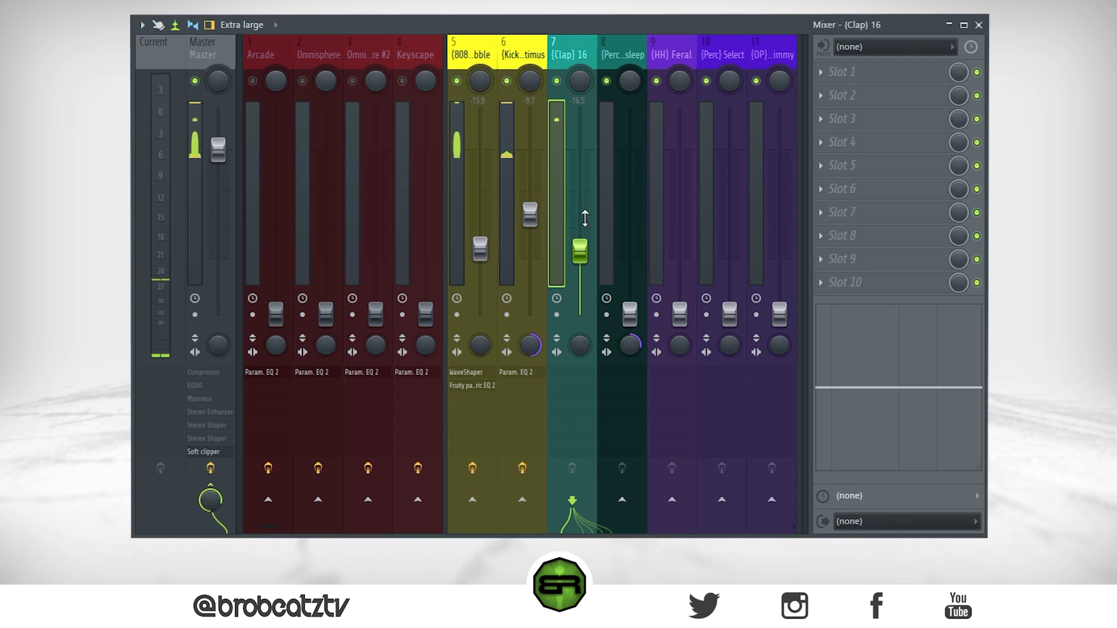
drag(582, 251, 580, 245)
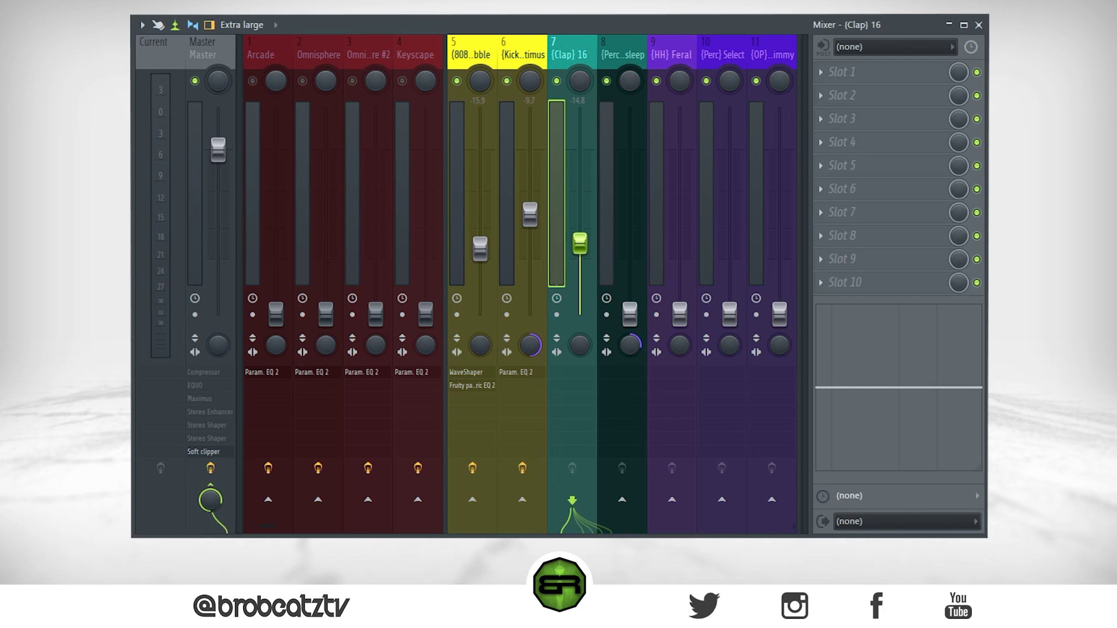
drag(580, 243, 580, 245)
Boost the Clap track's built-in EQ by 1.8 dB at 2.3 kHz and 3.2 dB at 4.7 kHz.
mouse_move(936, 409)
mouse_down()
mouse_move(931, 396)
mouse_move(917, 456)
mouse_move(893, 455)
mouse_move(912, 456)
mouse_move(903, 449)
mouse_up()
key(space)
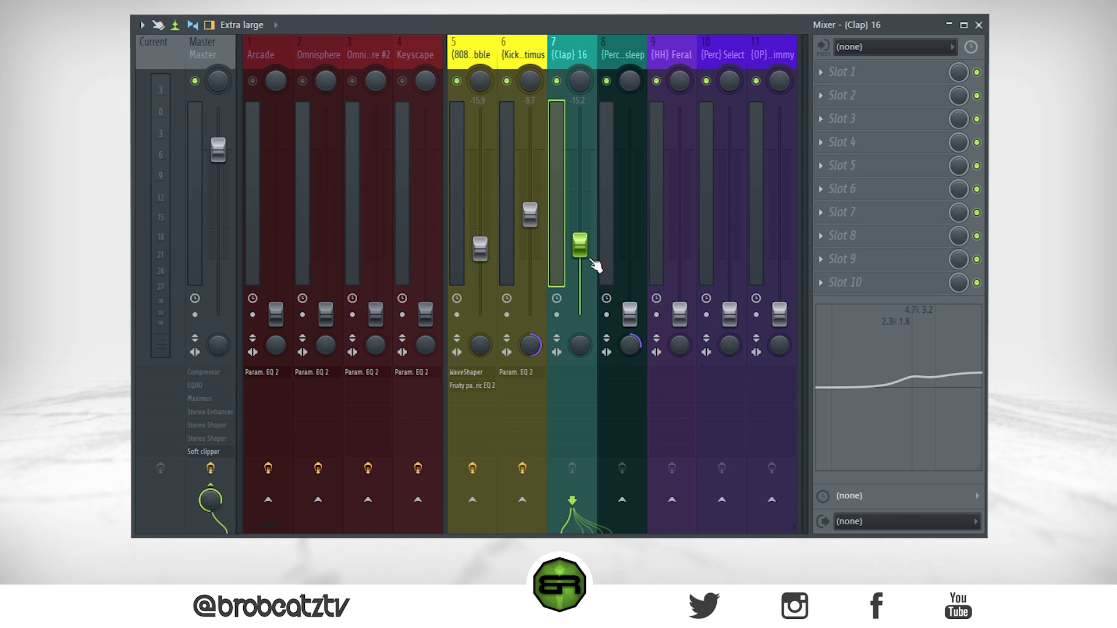
click(604, 57)
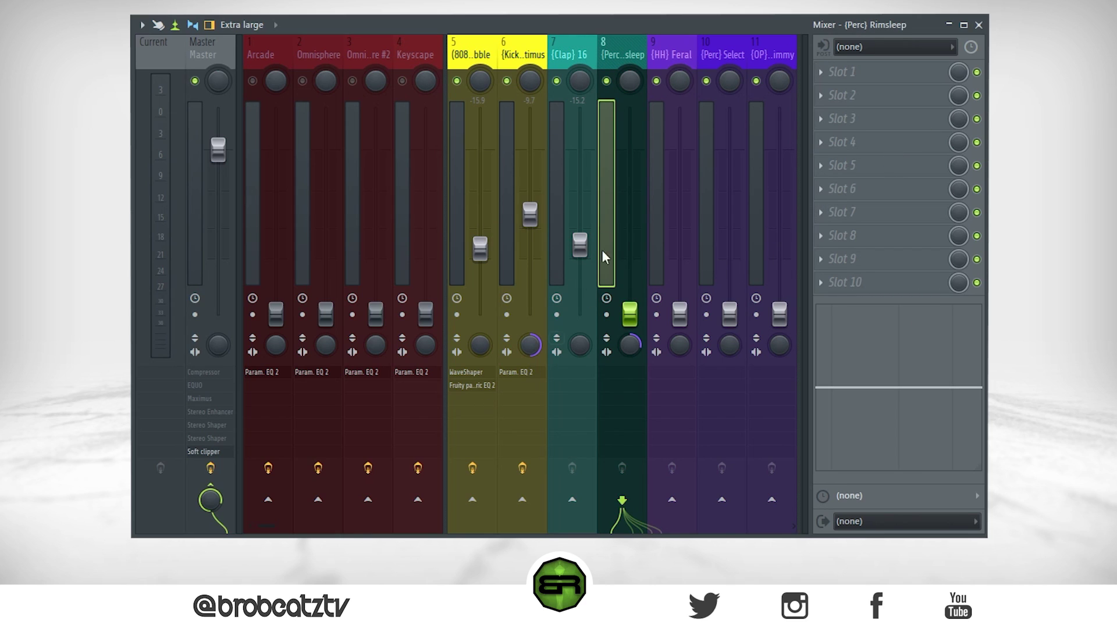
click(574, 50)
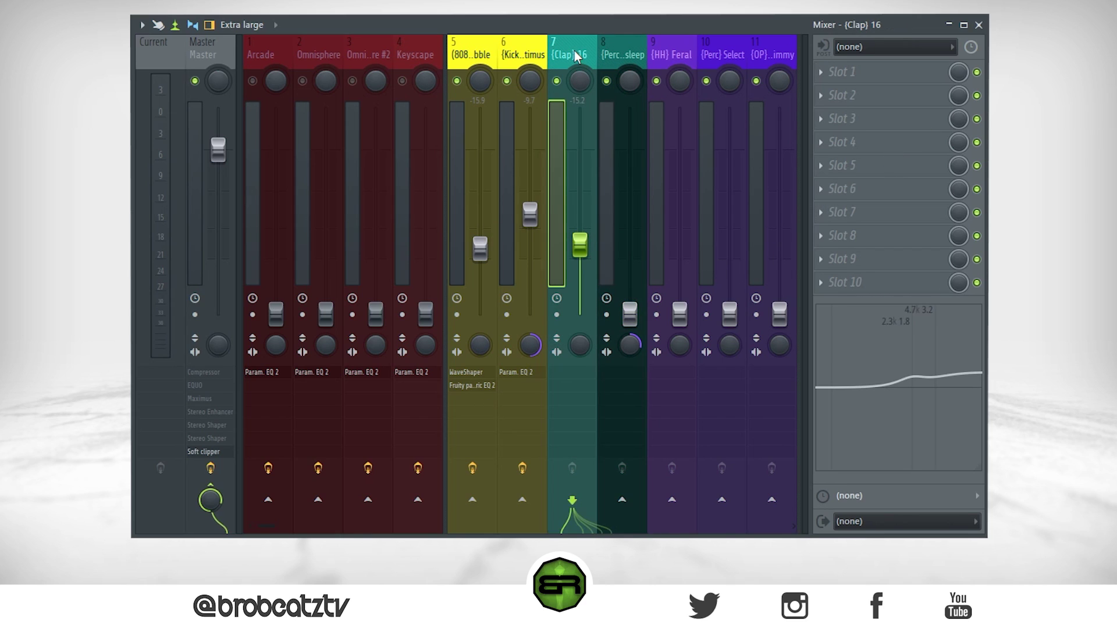
Set the Rimsleep percussion fader to -17.1 dB and boost its track EQ by 1.4 dB at 2.6 kHz.
click(607, 52)
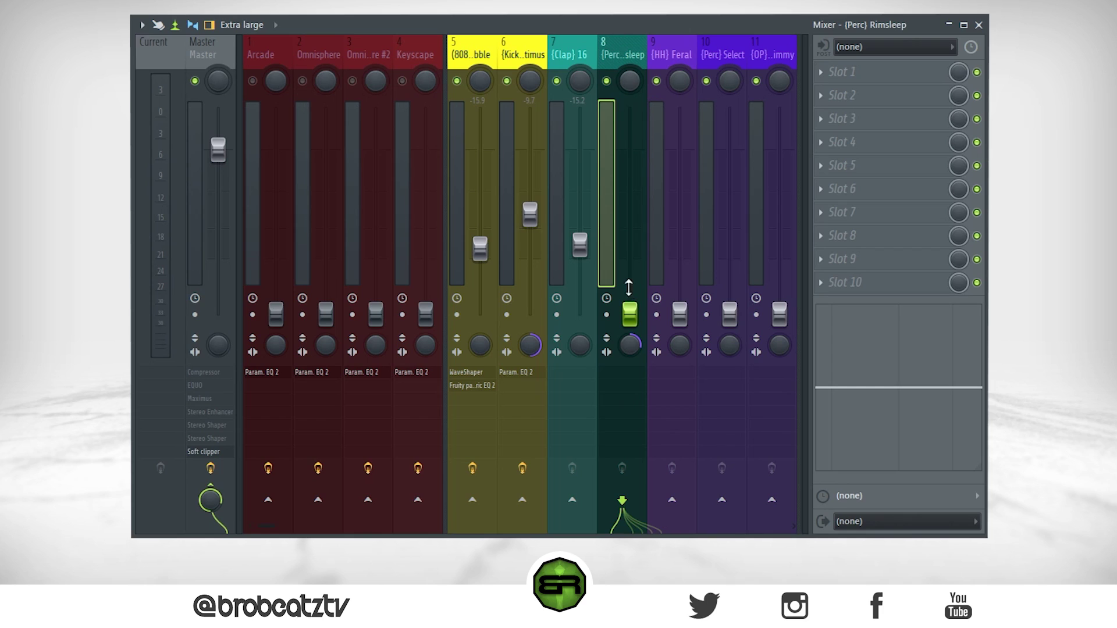
drag(632, 311, 631, 306)
drag(633, 317, 630, 251)
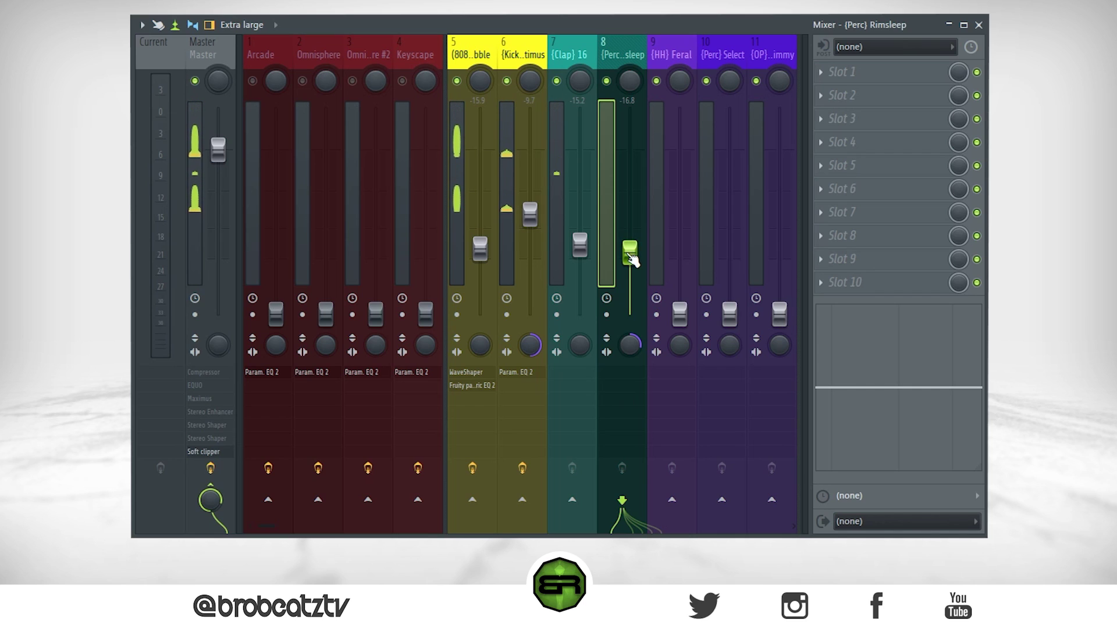
drag(633, 260, 632, 253)
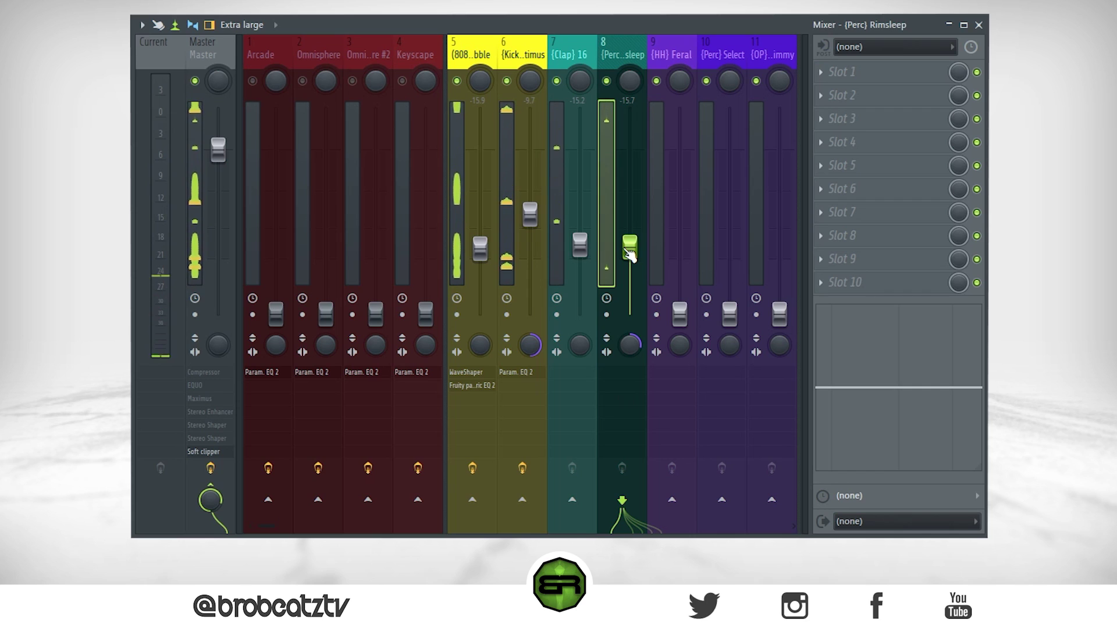
drag(632, 256, 631, 258)
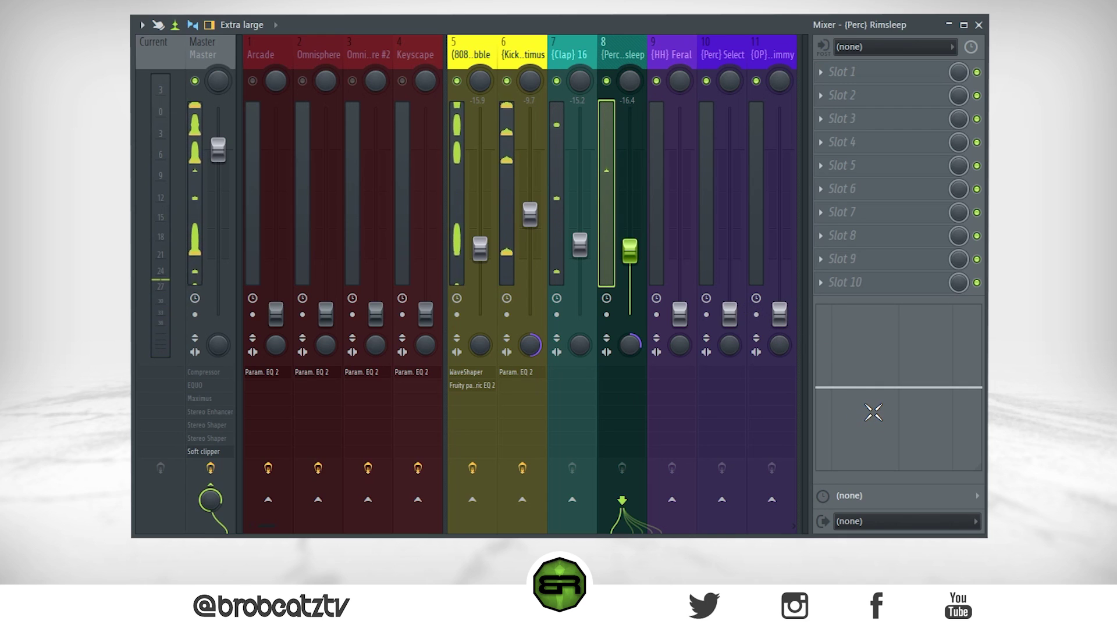
drag(898, 411, 916, 407)
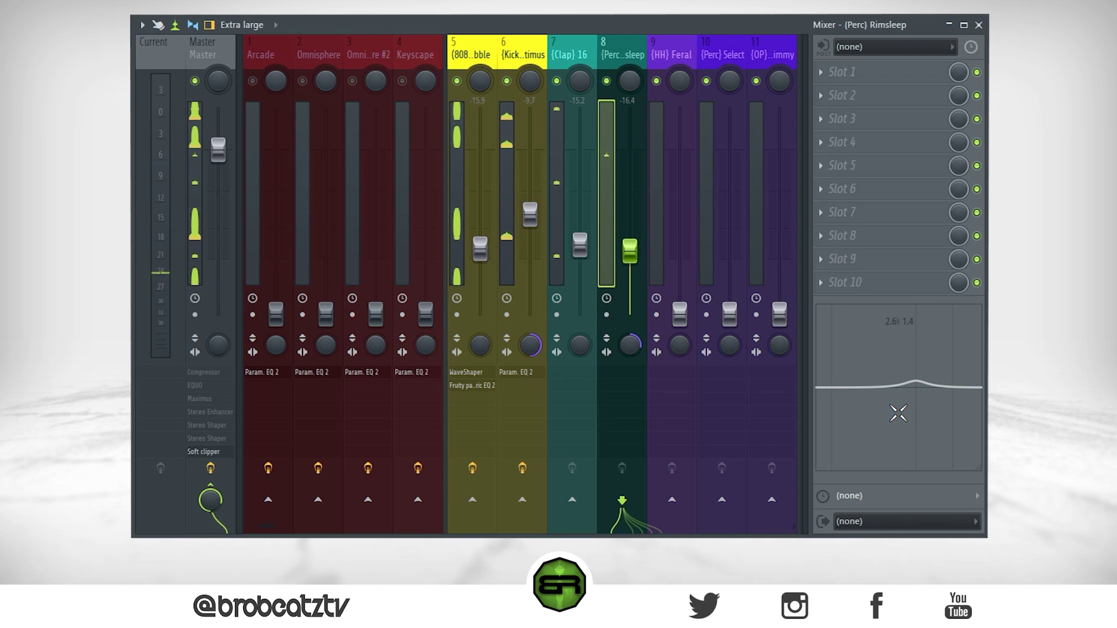
drag(629, 251, 631, 260)
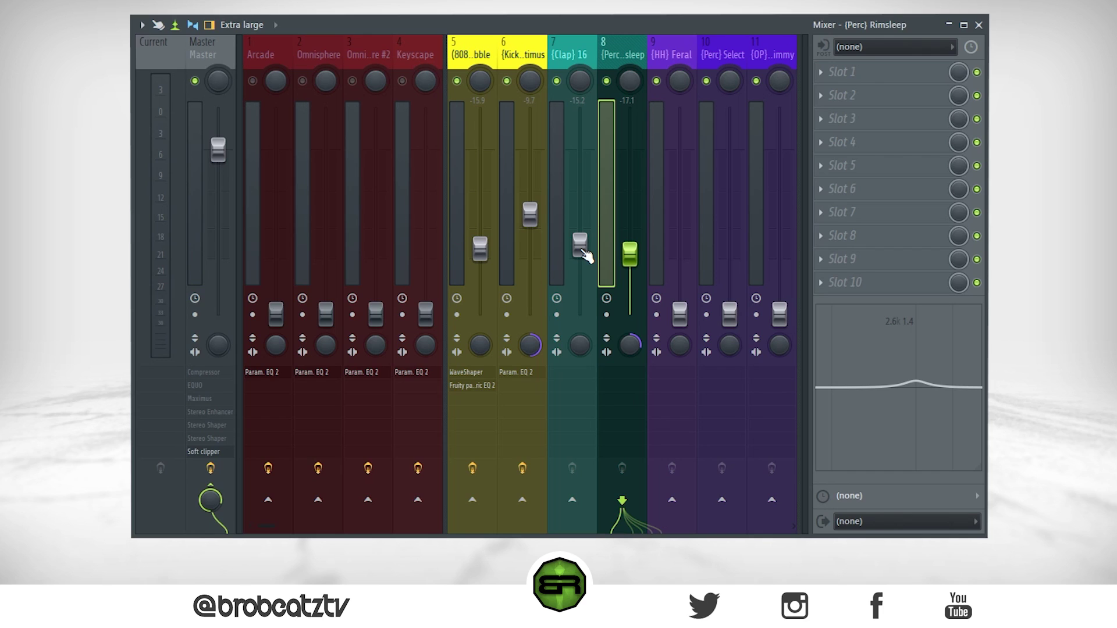
Audition the Rimsleep percussion with the Clap track muted and turn the clap back on.
click(557, 82)
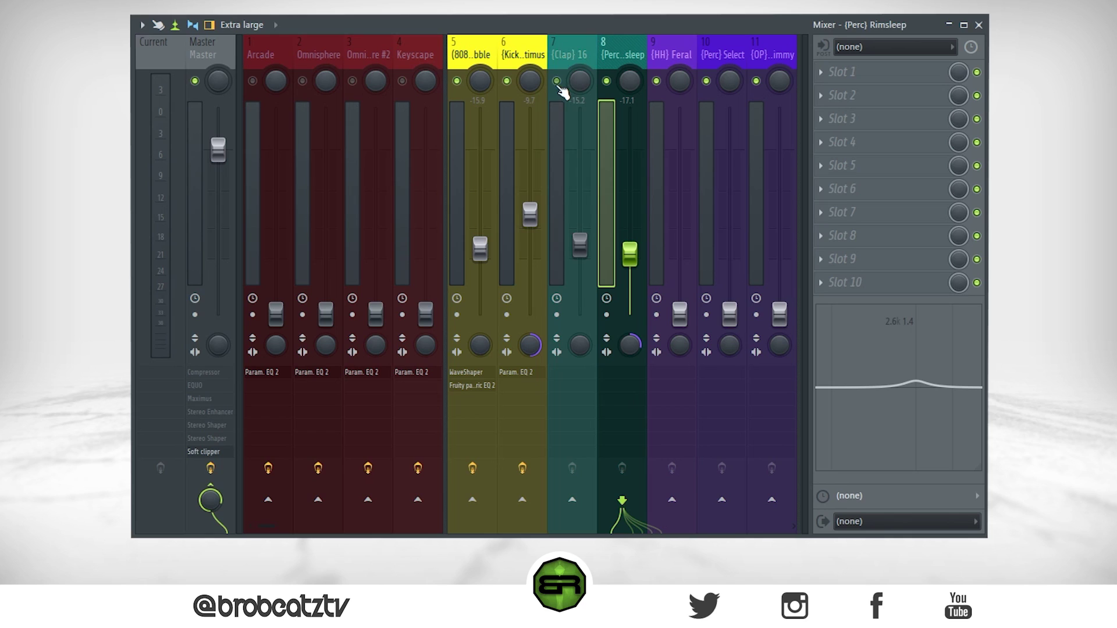
key(space)
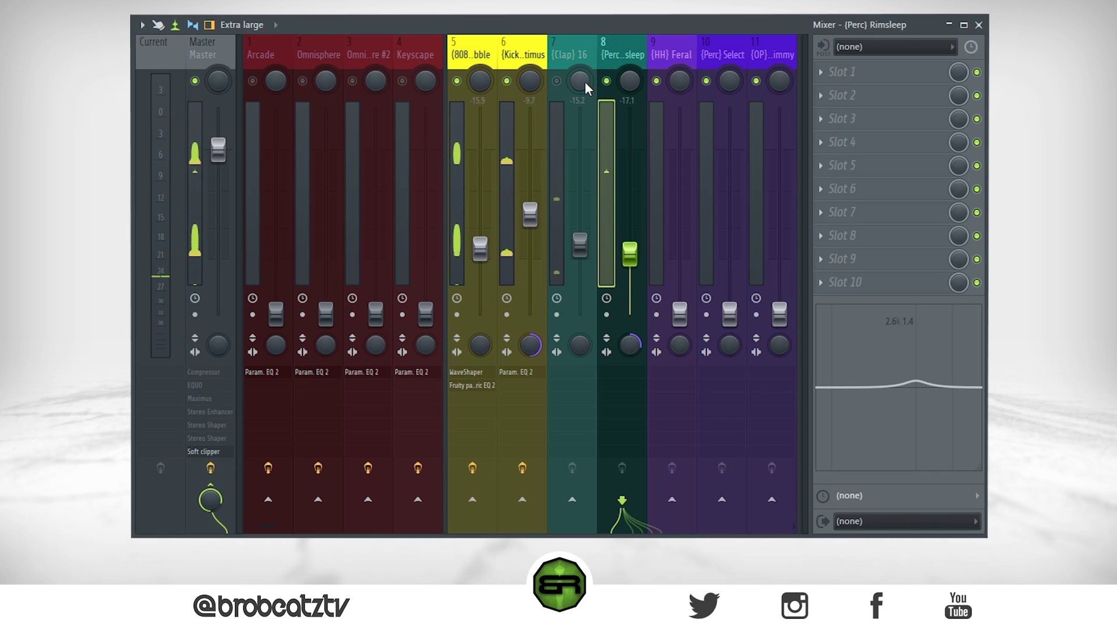
click(558, 81)
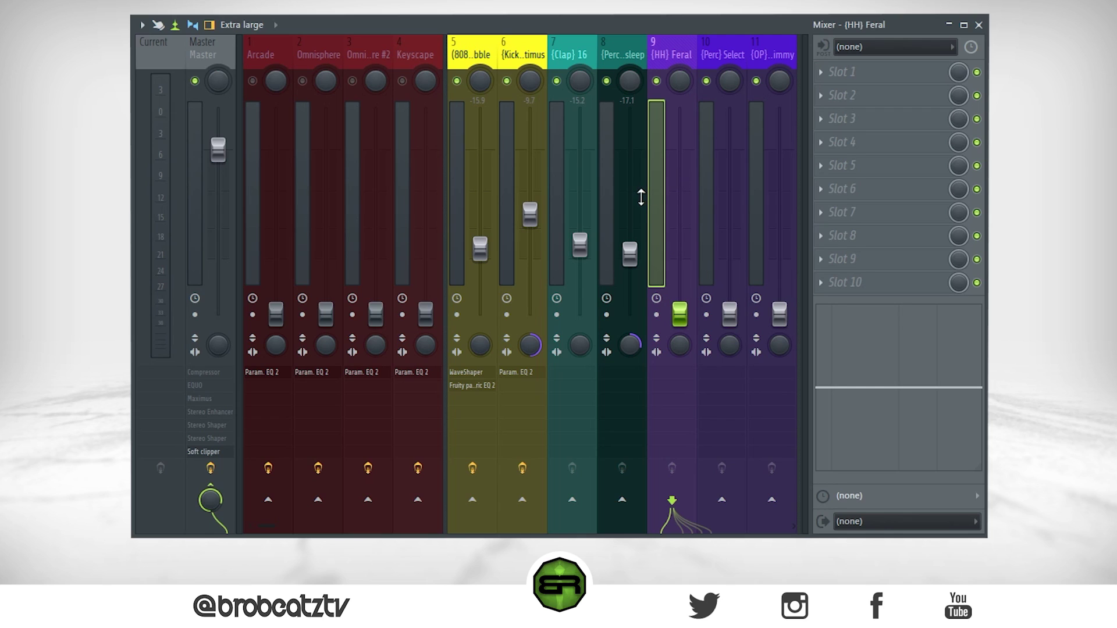
Try the HH Feral fader at -5.8 dB, pull it down to -39.4 dB and lower the Master fader to -14.1 dB.
scroll(686, 194, up, 10)
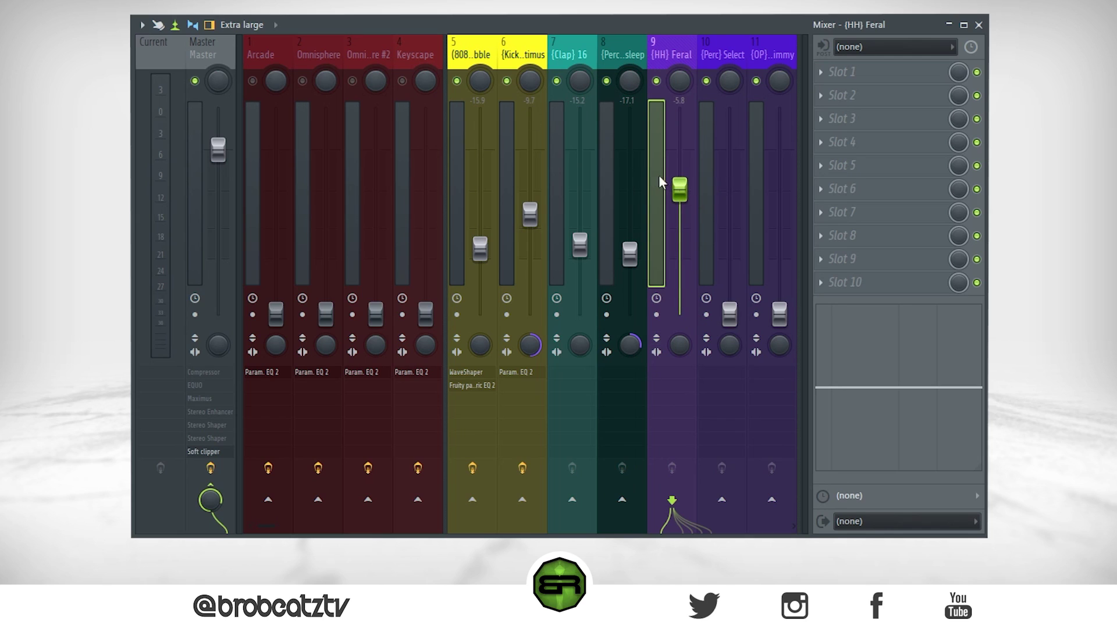
drag(687, 201, 686, 320)
drag(218, 150, 218, 239)
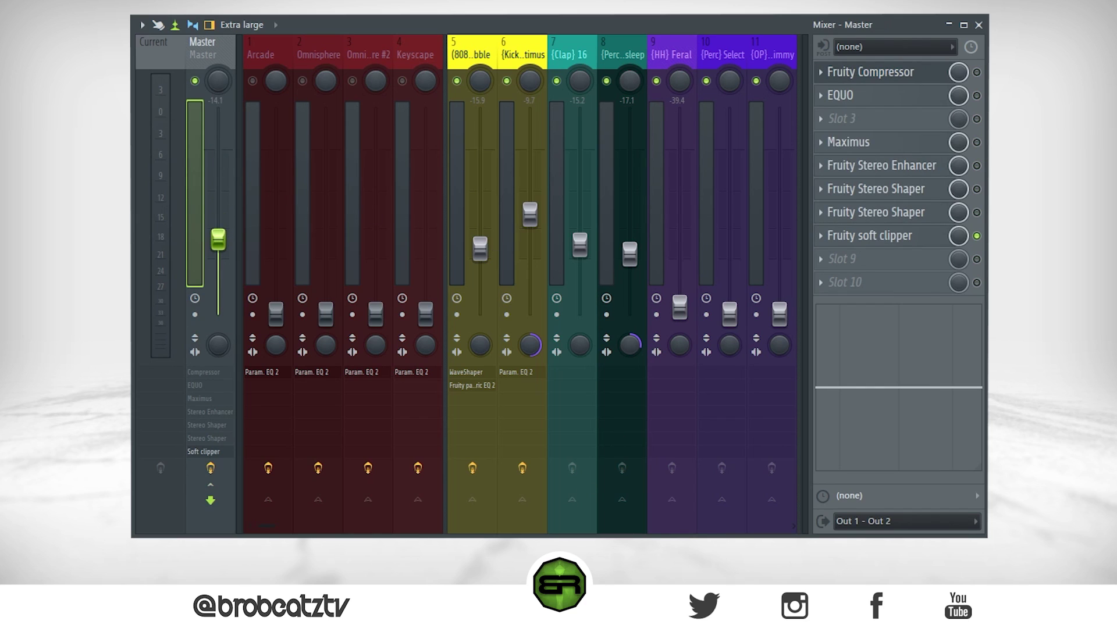
Play the beat and raise the HH Feral hi-hat fader to -17.3 dB.
key(space)
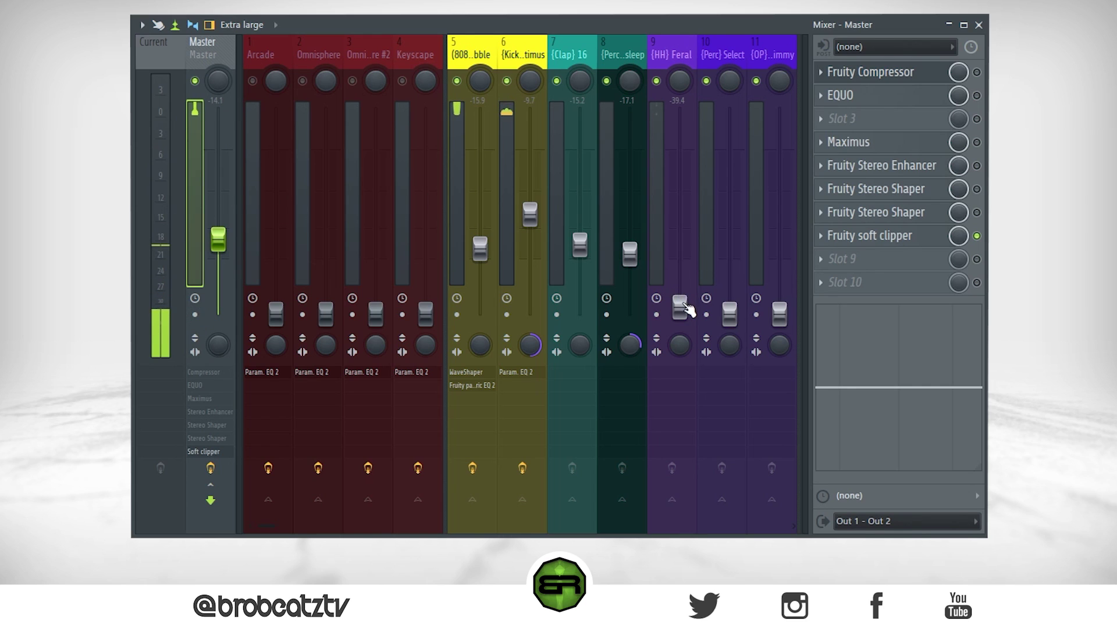
drag(687, 312, 688, 307)
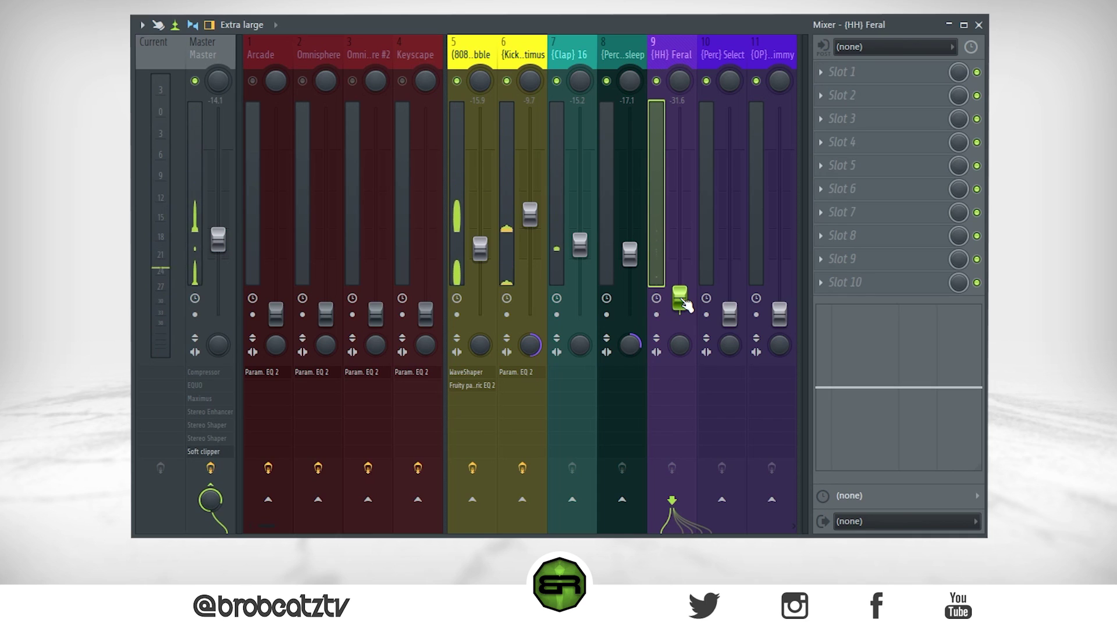
drag(687, 306, 687, 263)
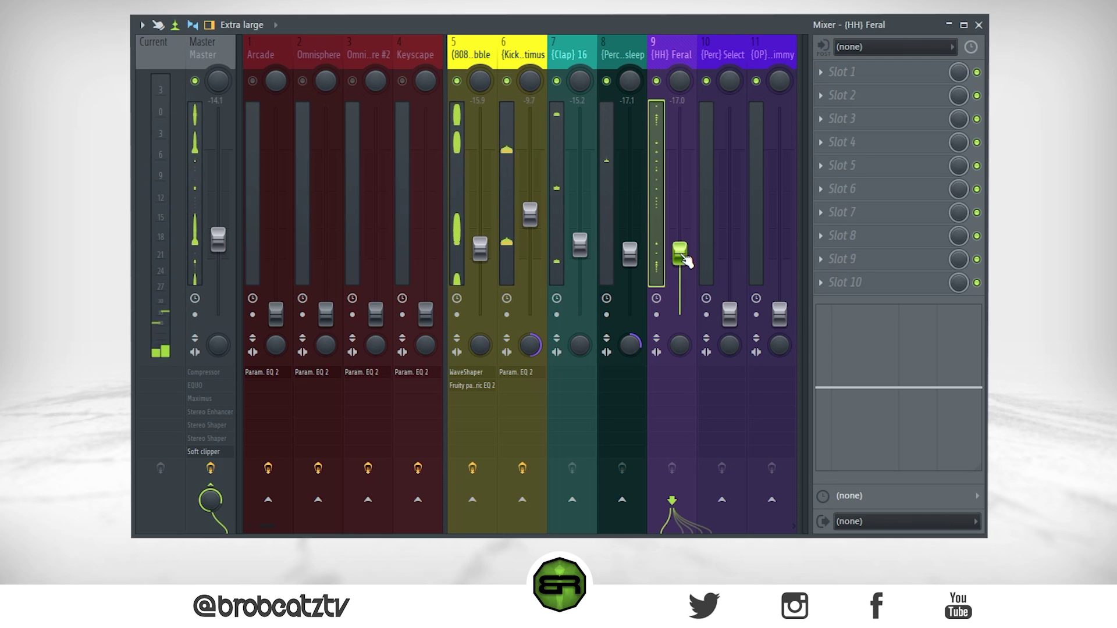
drag(686, 261, 687, 262)
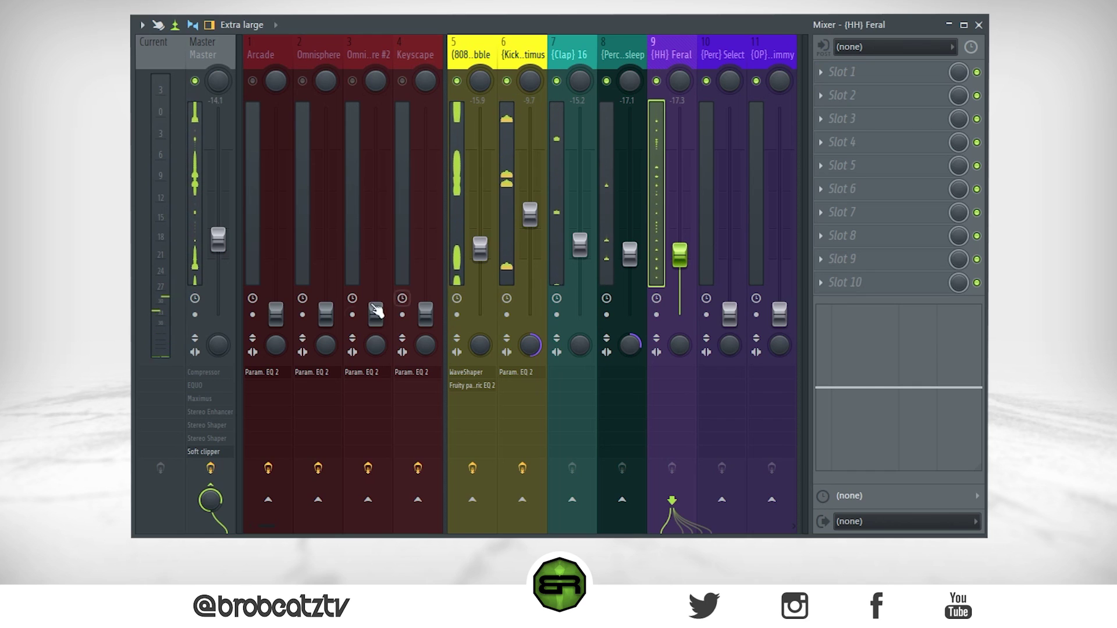
Reset the Master track's stereo separation and volume fader to their default values.
click(225, 326)
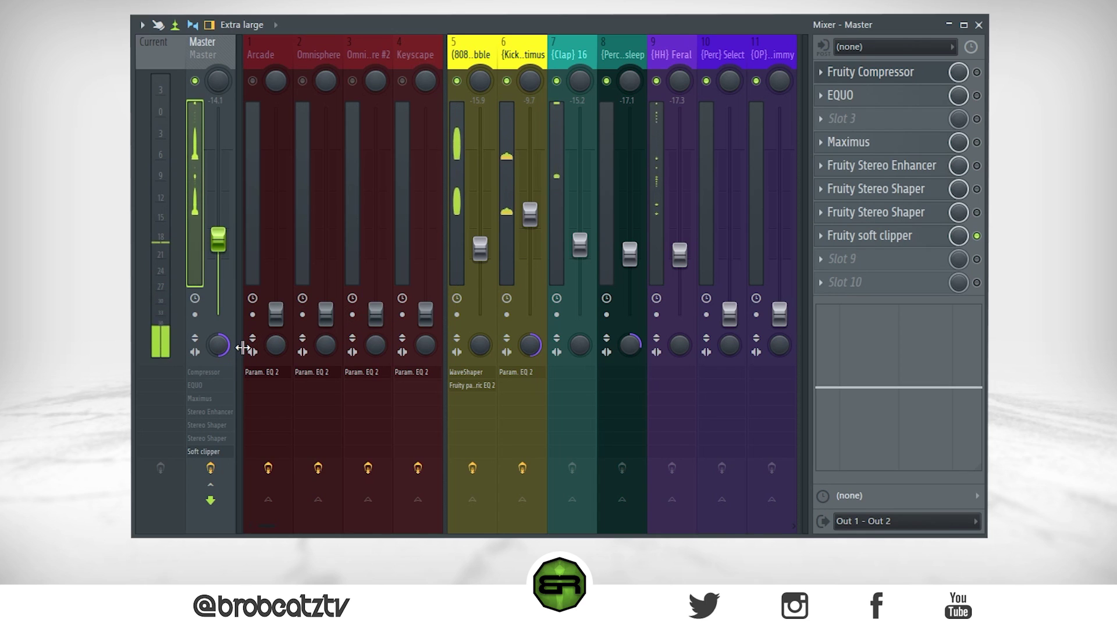
right_click(222, 348)
click(234, 359)
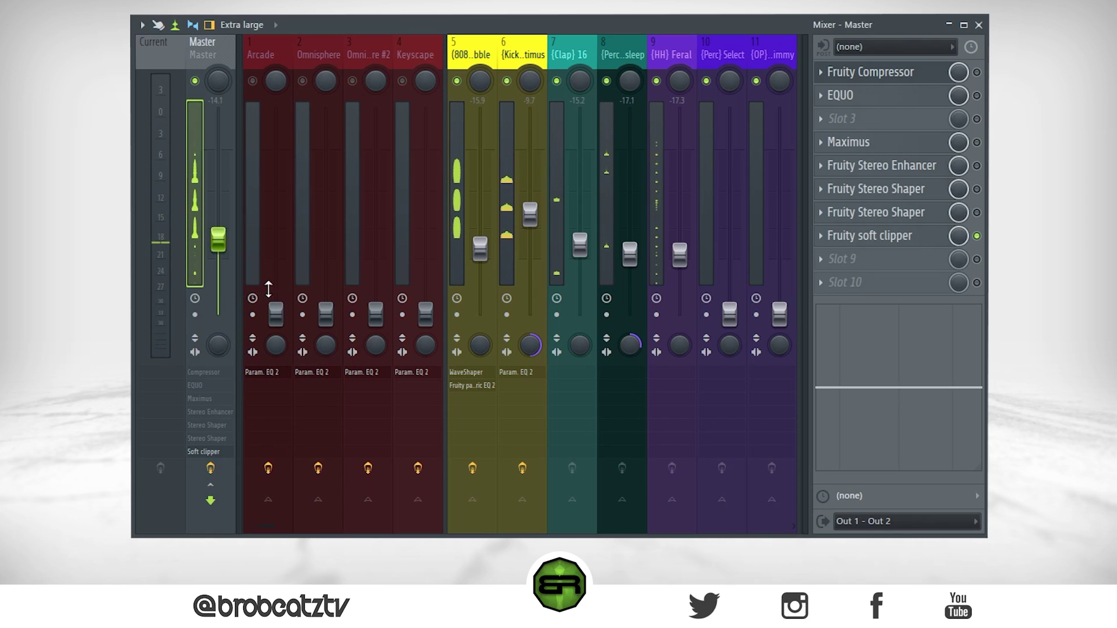
right_click(223, 245)
click(237, 254)
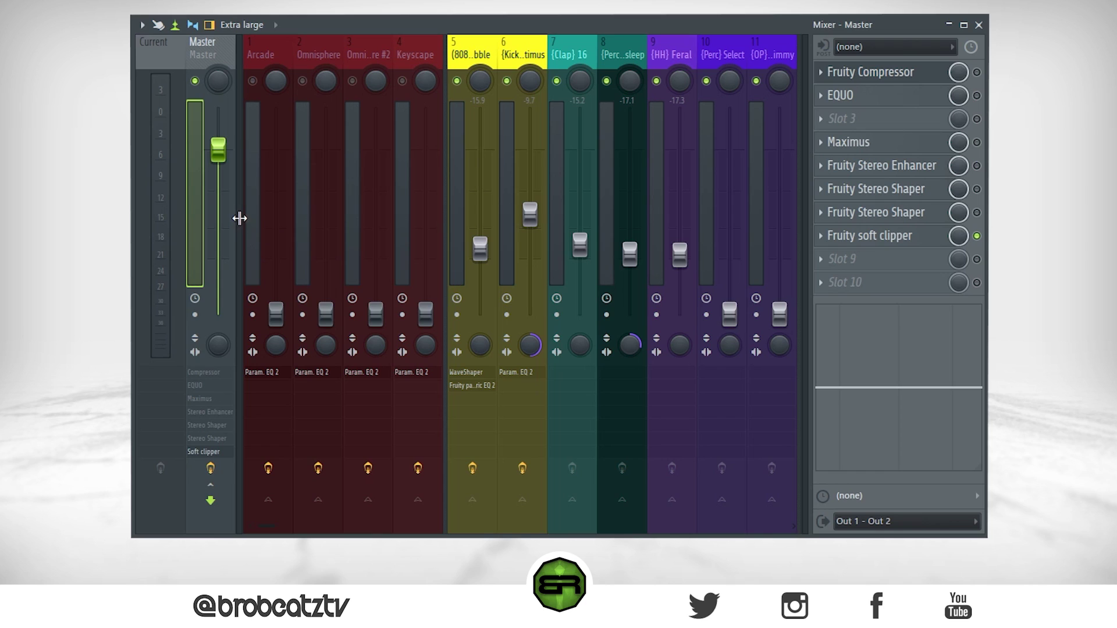
Raise the Perc Select and OP Shimmy faders together, settling them at -18.2 dB and -17.3 dB.
click(671, 81)
click(720, 50)
click(690, 60)
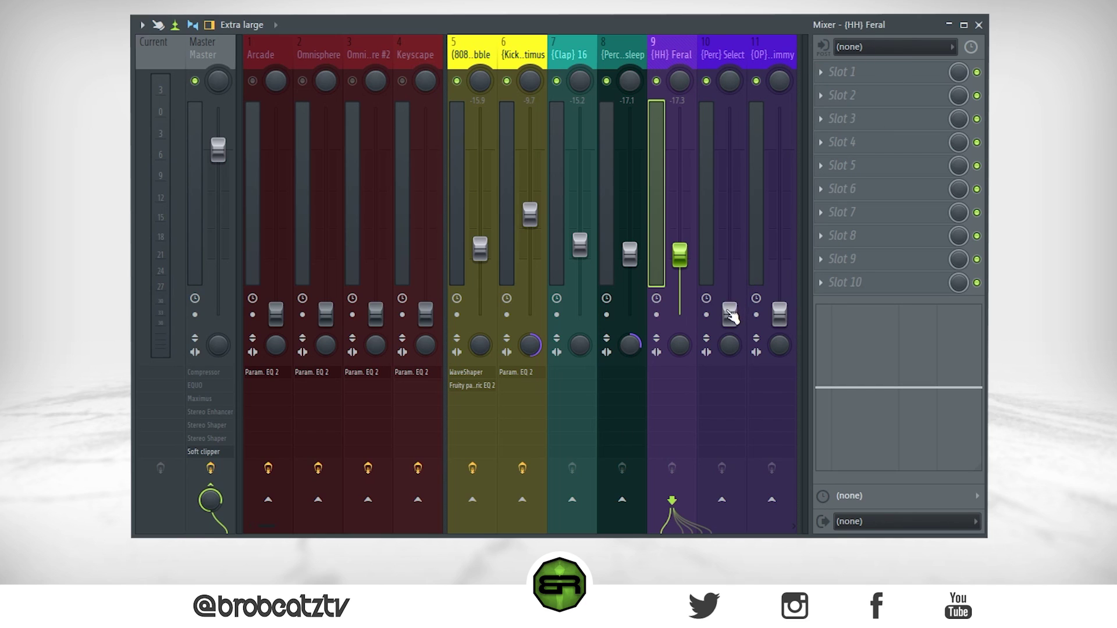
drag(732, 316, 730, 279)
drag(779, 314, 780, 276)
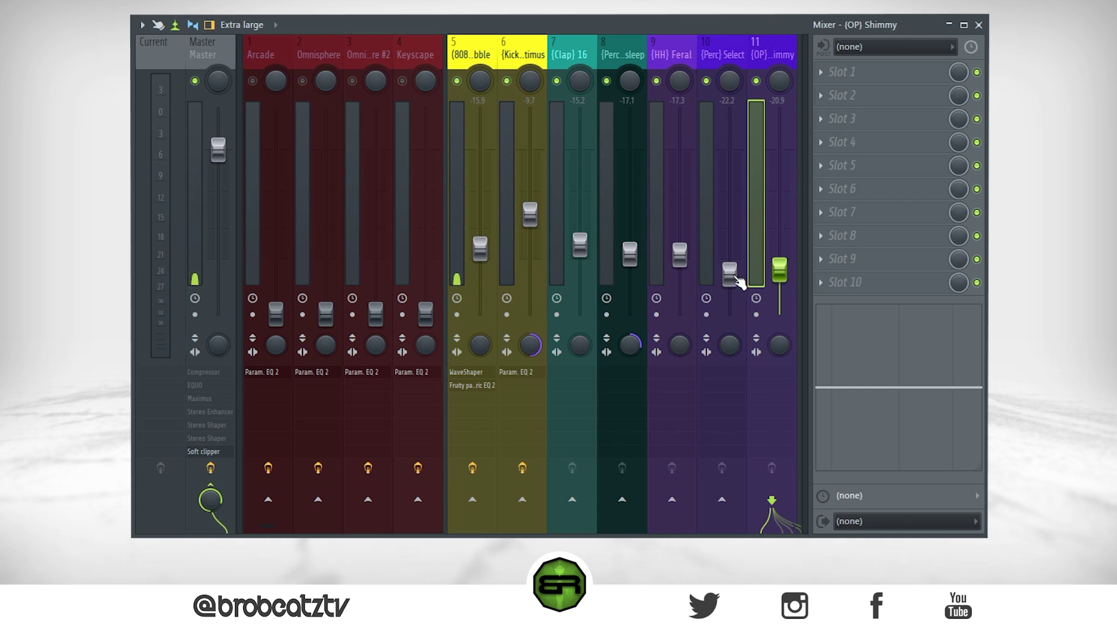
key(shift+Left)
drag(789, 274, 778, 214)
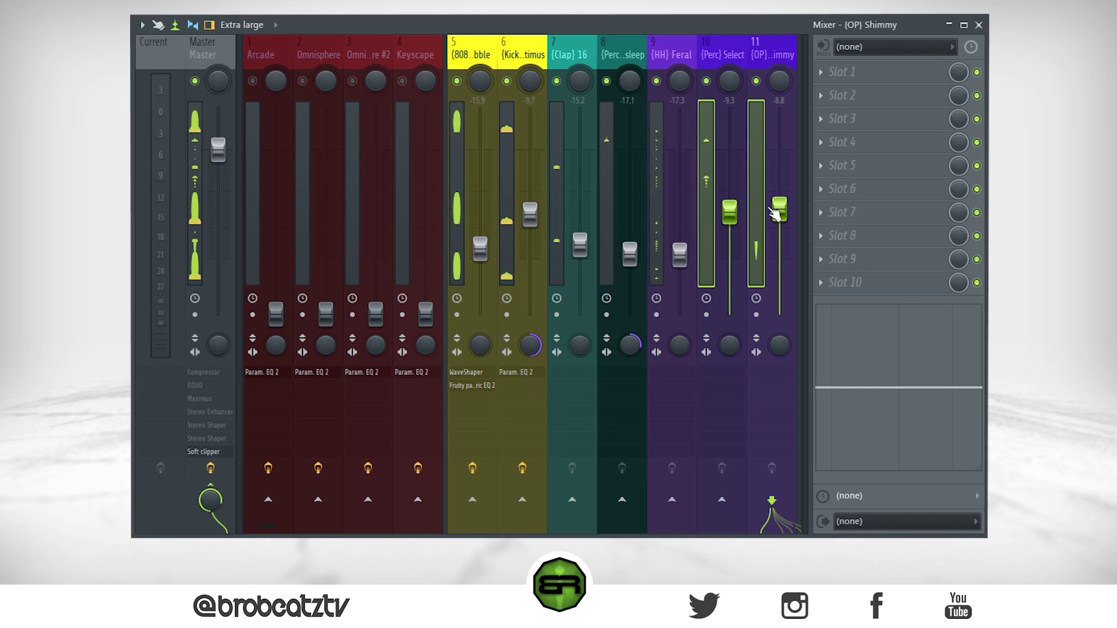
drag(778, 213, 779, 256)
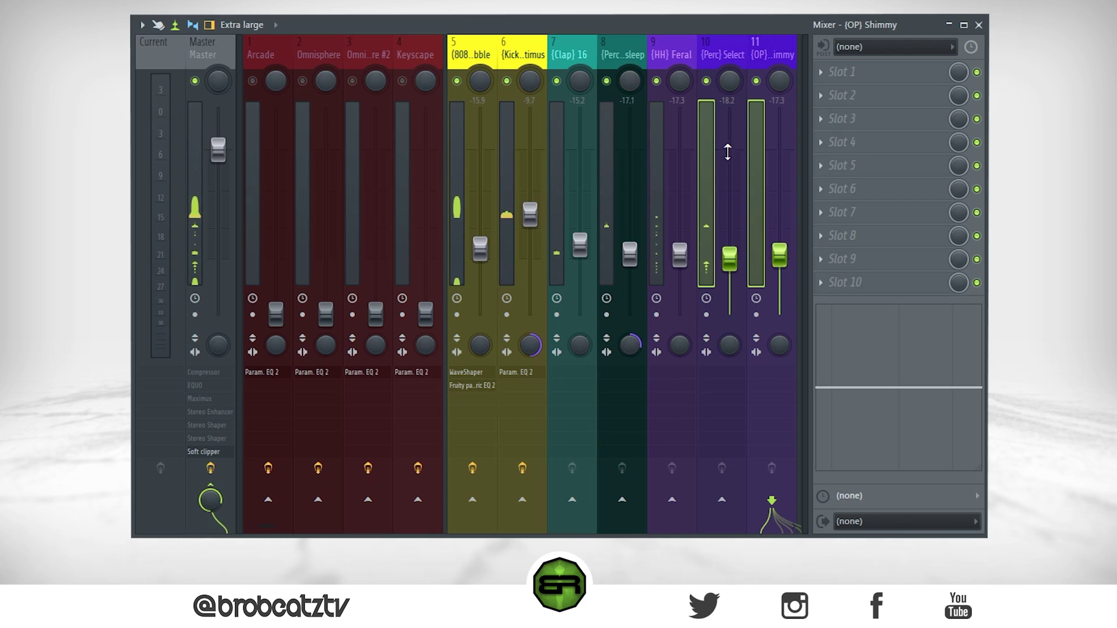
Fine-tune the Perc Select fader to -19.7 dB and the OP Shimmy fader to -21.5 dB.
click(763, 54)
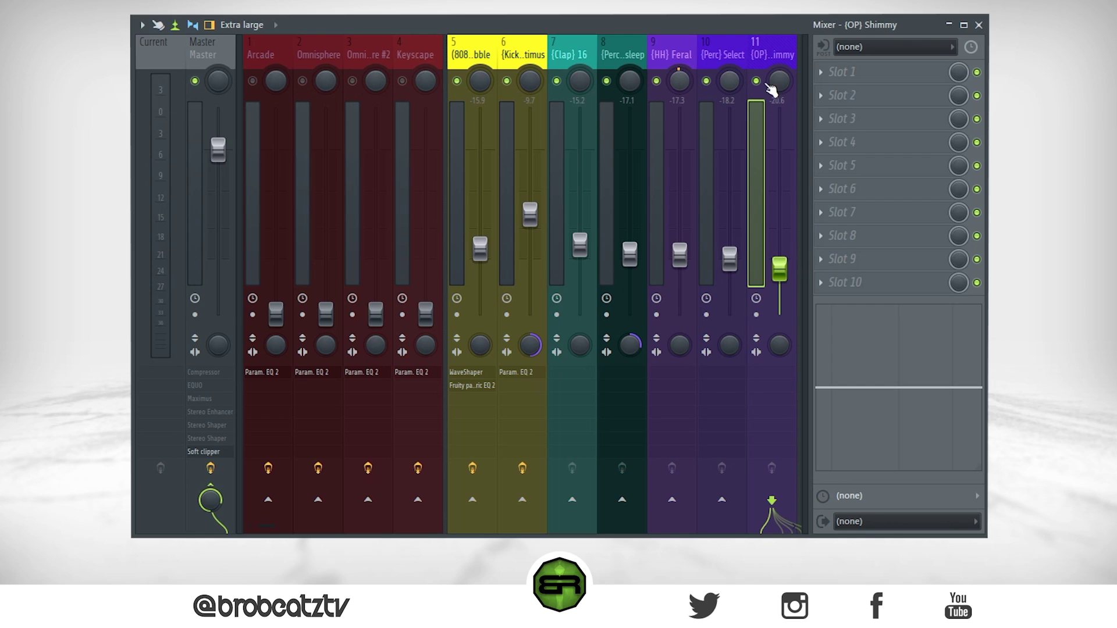
click(735, 258)
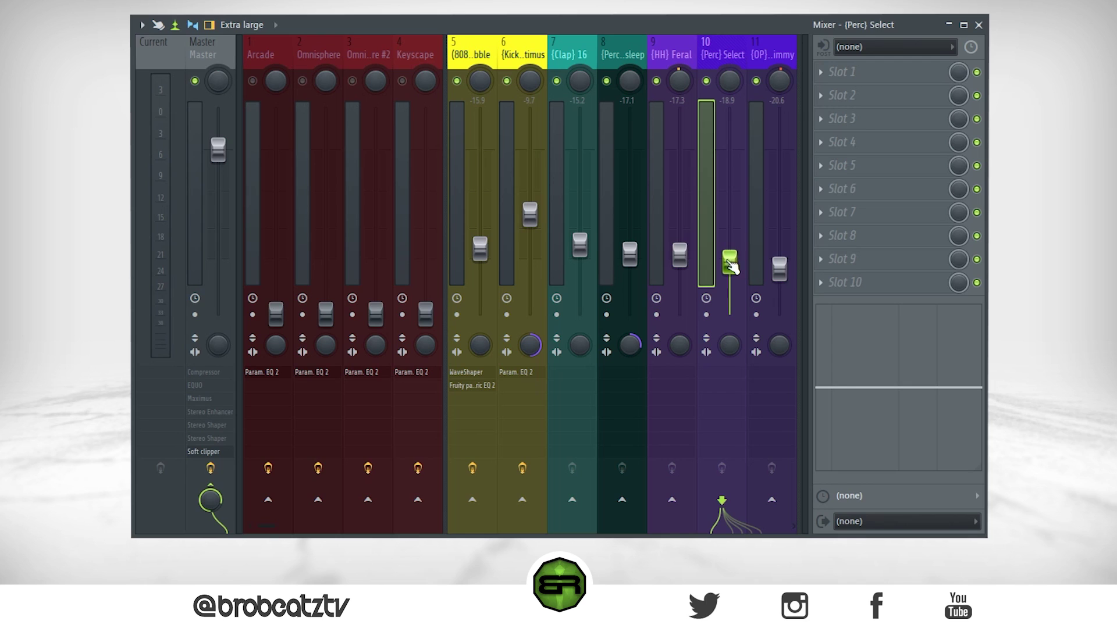
click(779, 269)
click(732, 272)
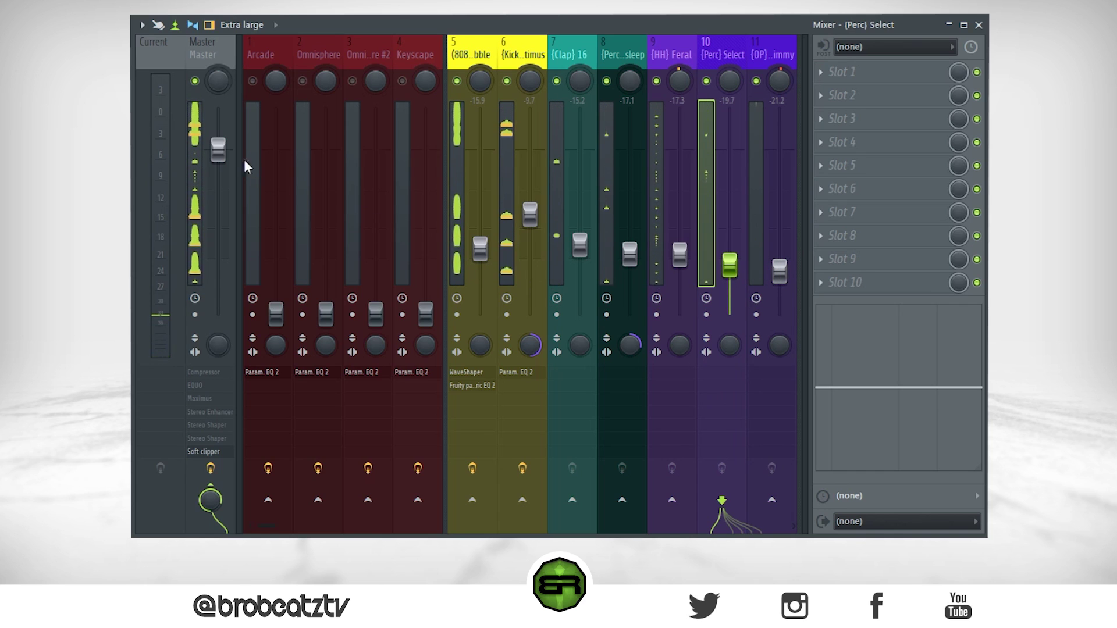
click(780, 271)
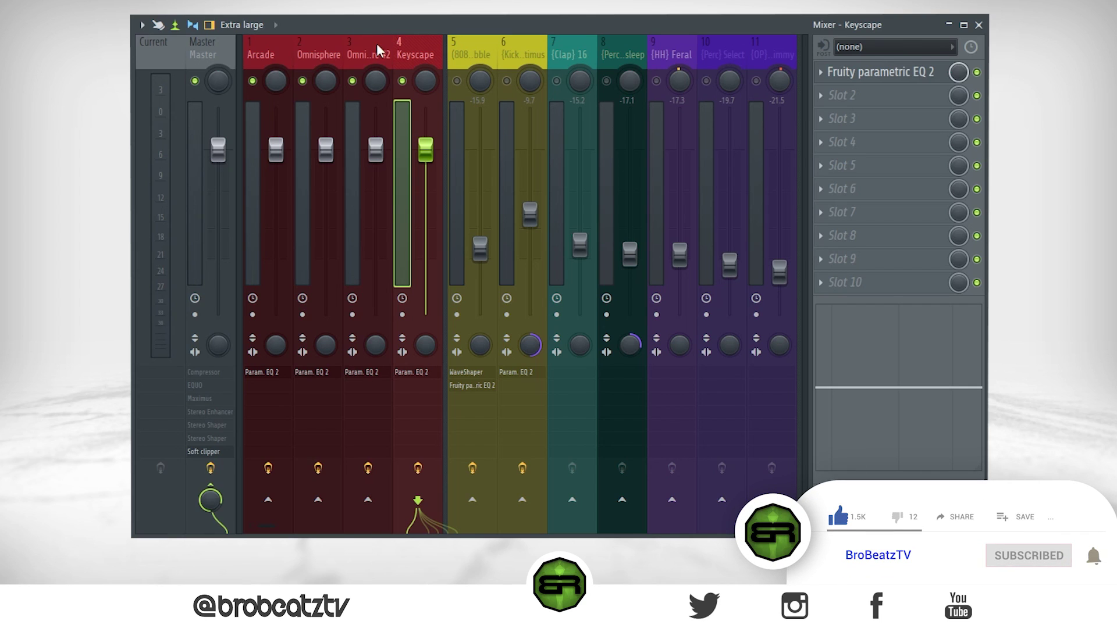
Go through the Keyscape and Omnisphere melody tracks and compare them with the 808, kick, clap and hi-hat tracks.
click(354, 61)
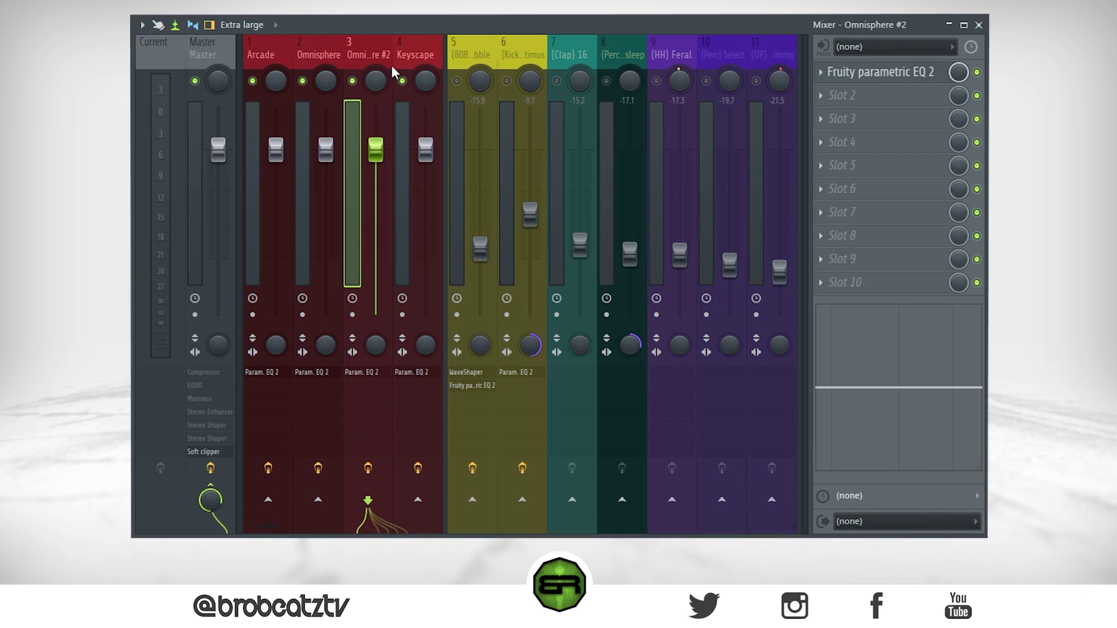
click(410, 63)
click(360, 51)
click(337, 51)
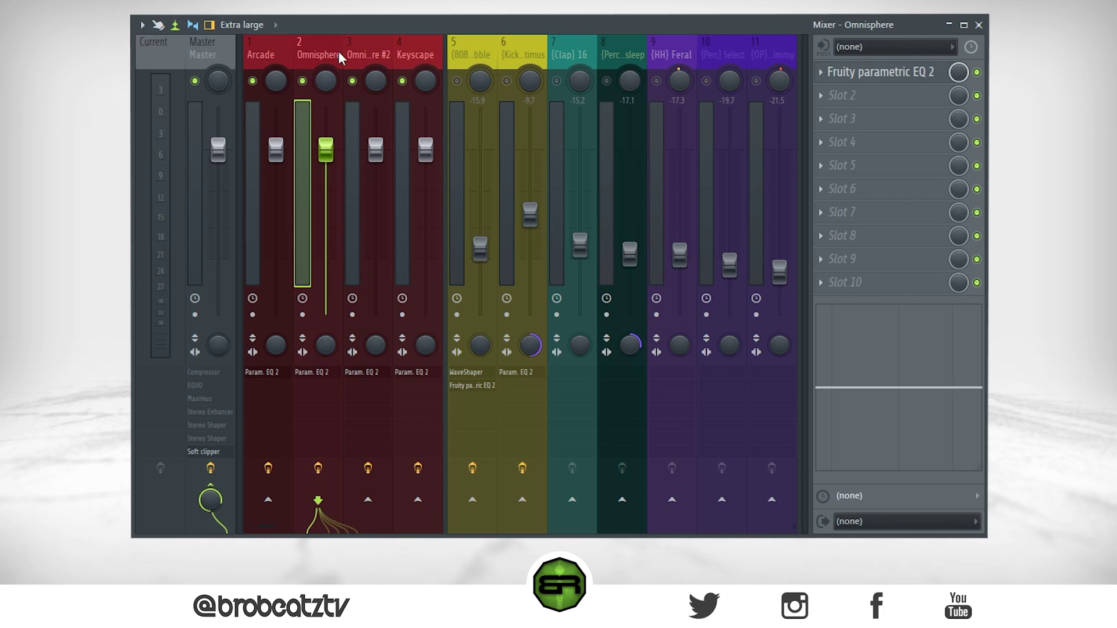
click(369, 54)
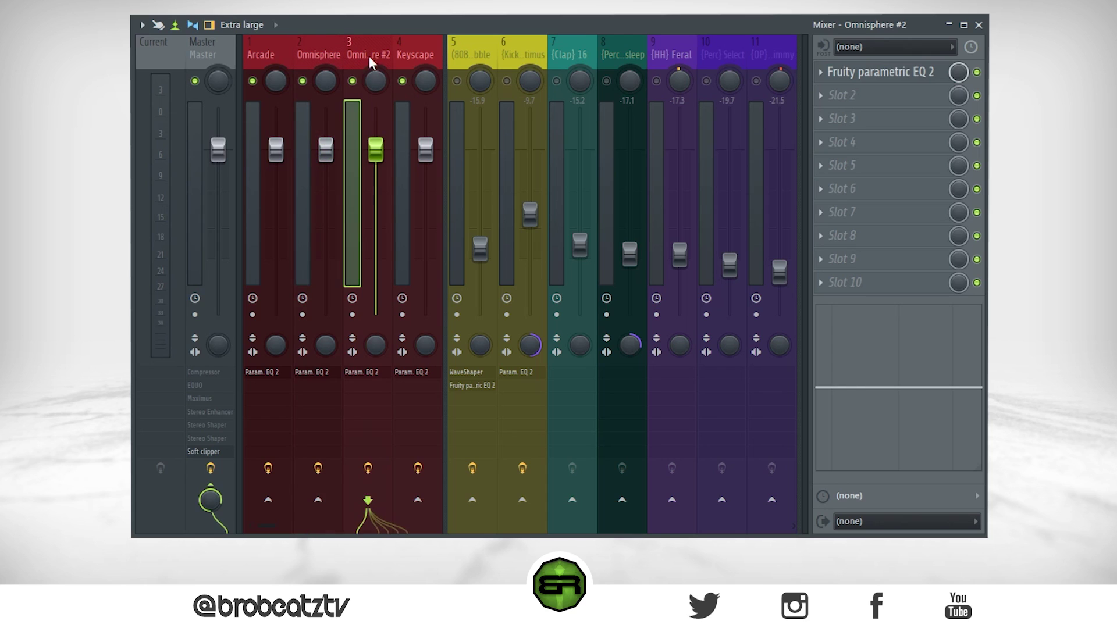
click(474, 57)
click(512, 54)
click(589, 49)
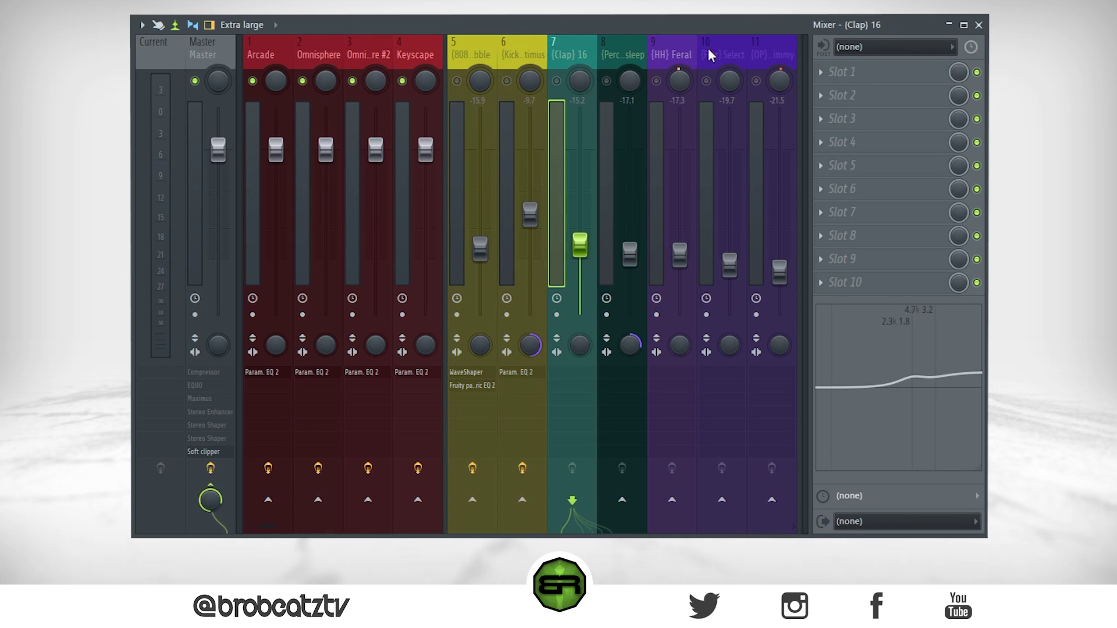
click(661, 49)
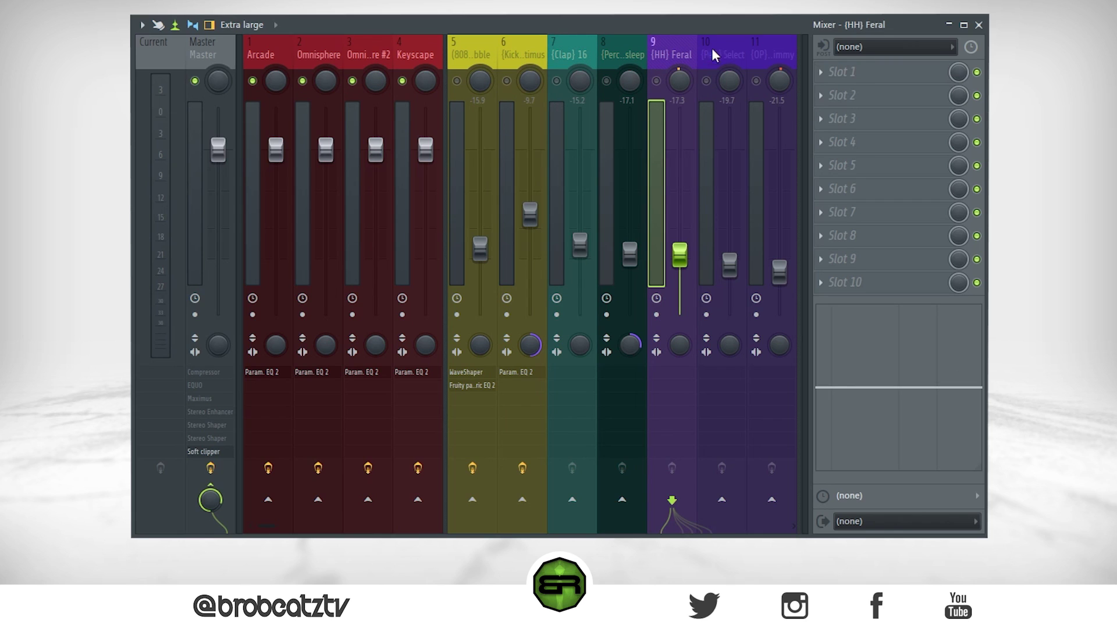
click(345, 51)
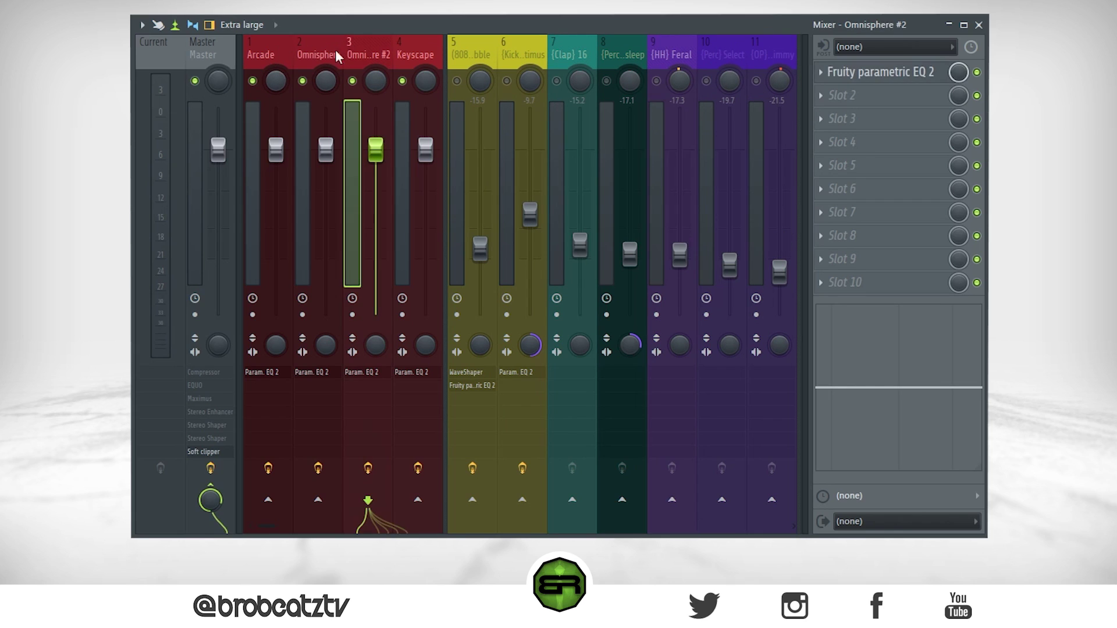
click(323, 60)
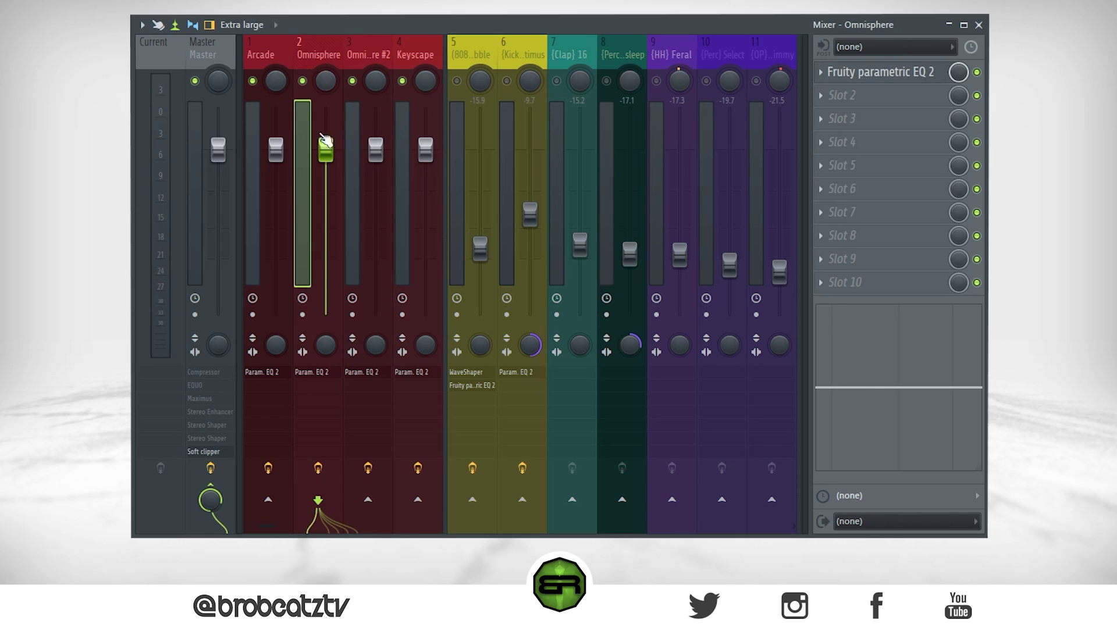
click(356, 55)
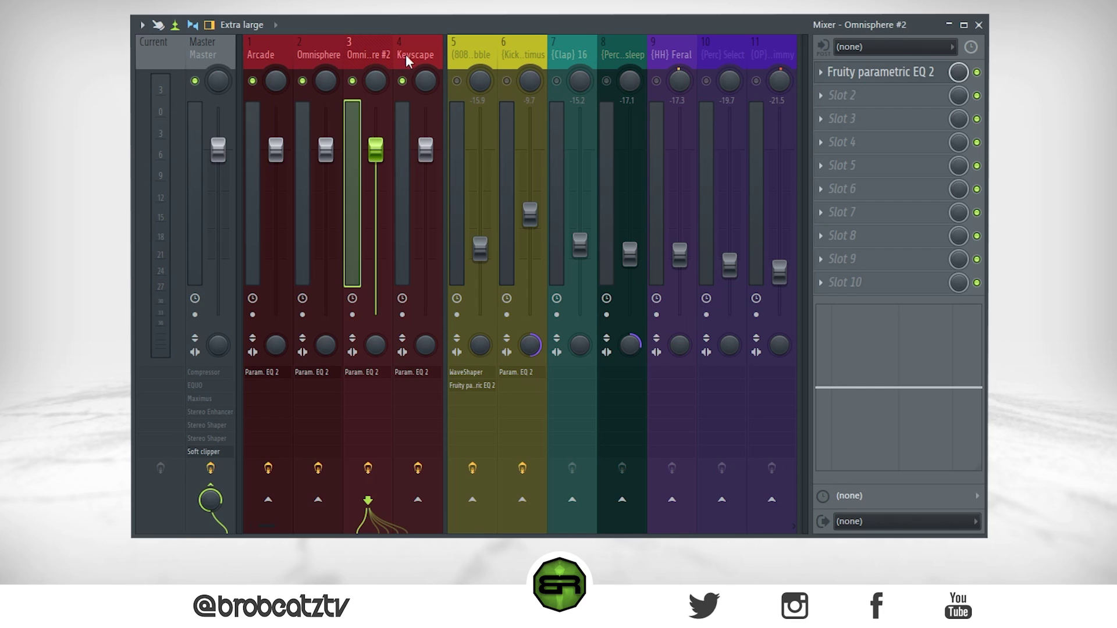
Play the melody and audition it with Arcade, Omnisphere #2 and Keyscape each muted and turned back on.
key(space)
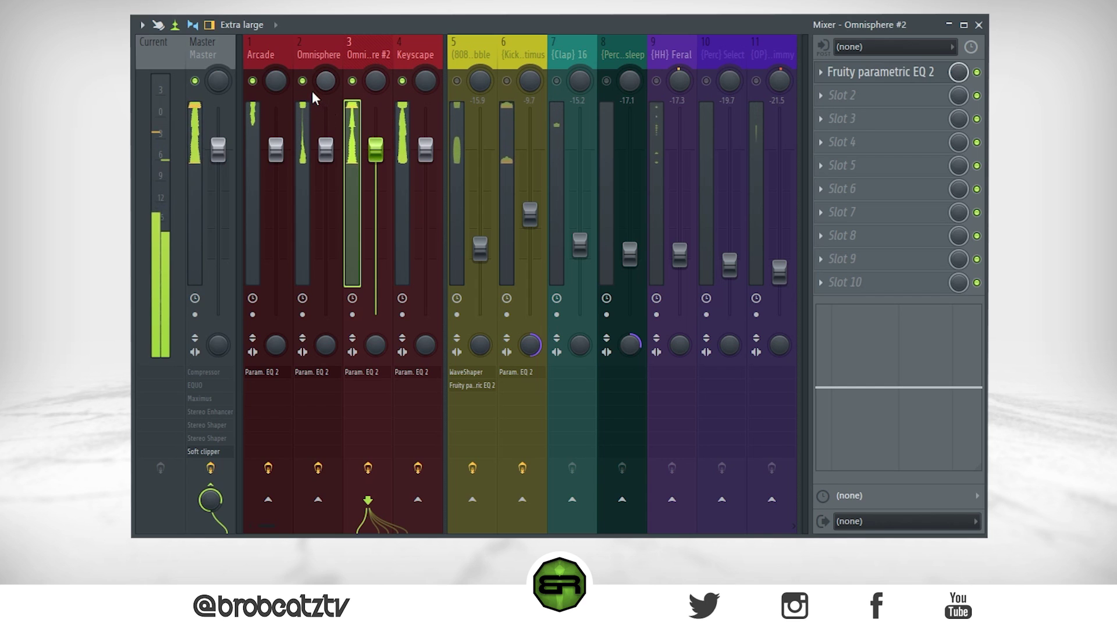
click(253, 81)
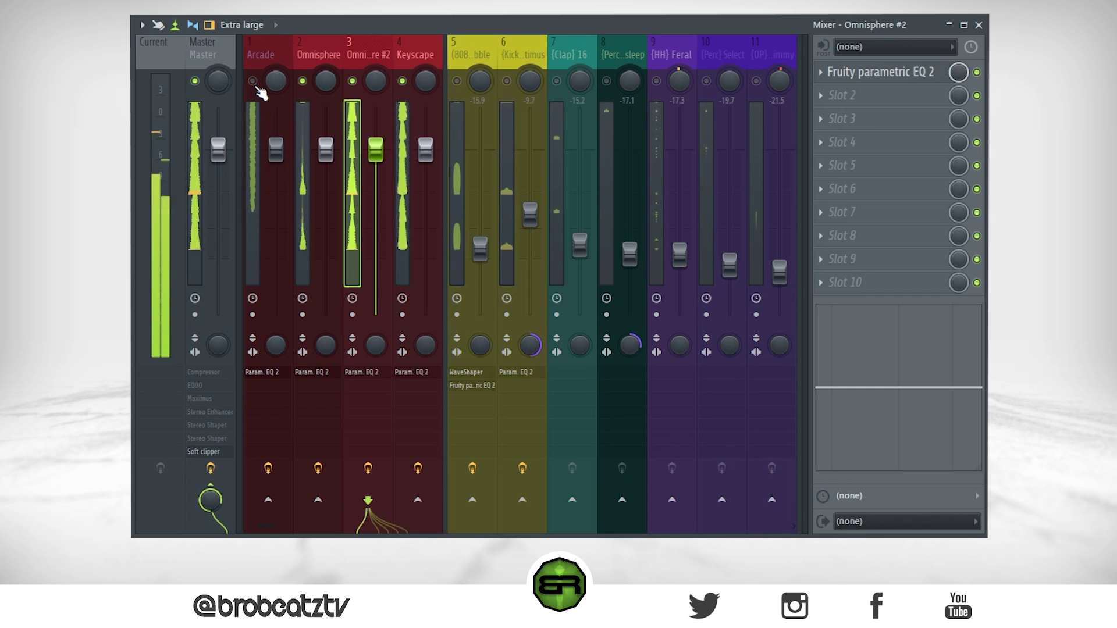
click(253, 81)
click(352, 81)
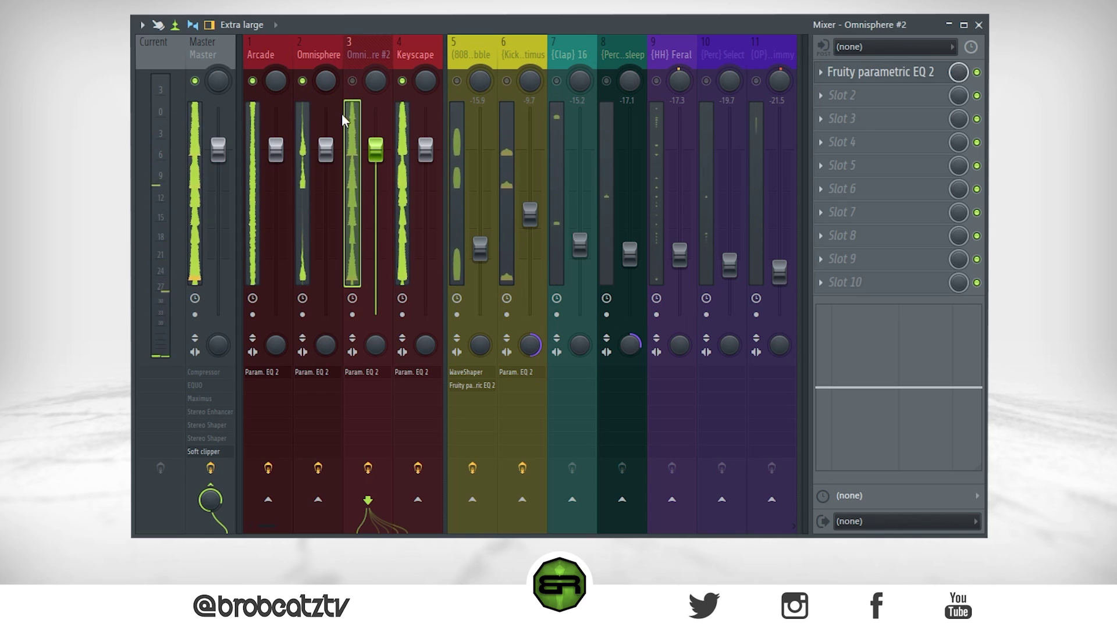
click(353, 82)
click(402, 81)
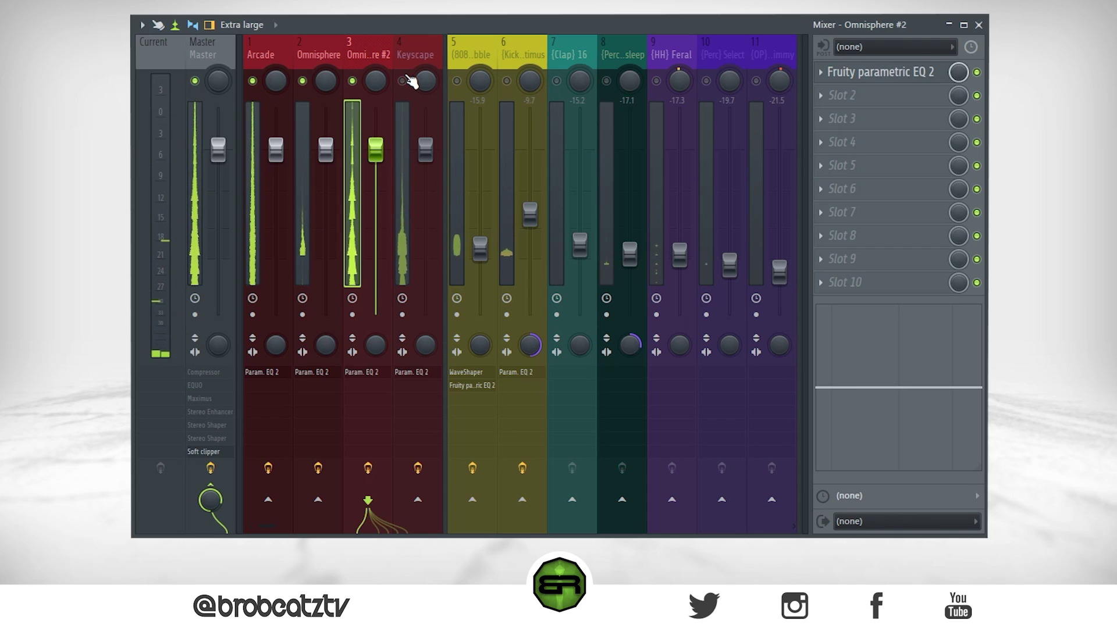
click(402, 81)
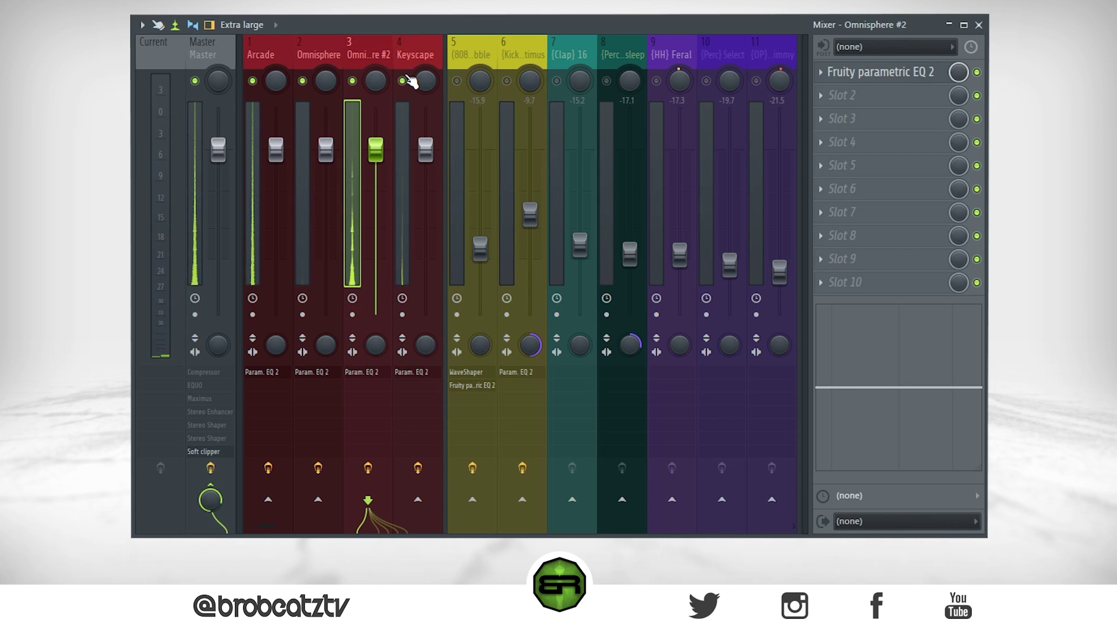
Try the Omnisphere fader at -4.5 dB, Arcade at -5.6 dB and Keyscape at -5.9 dB, muting Keyscape meanwhile.
click(413, 57)
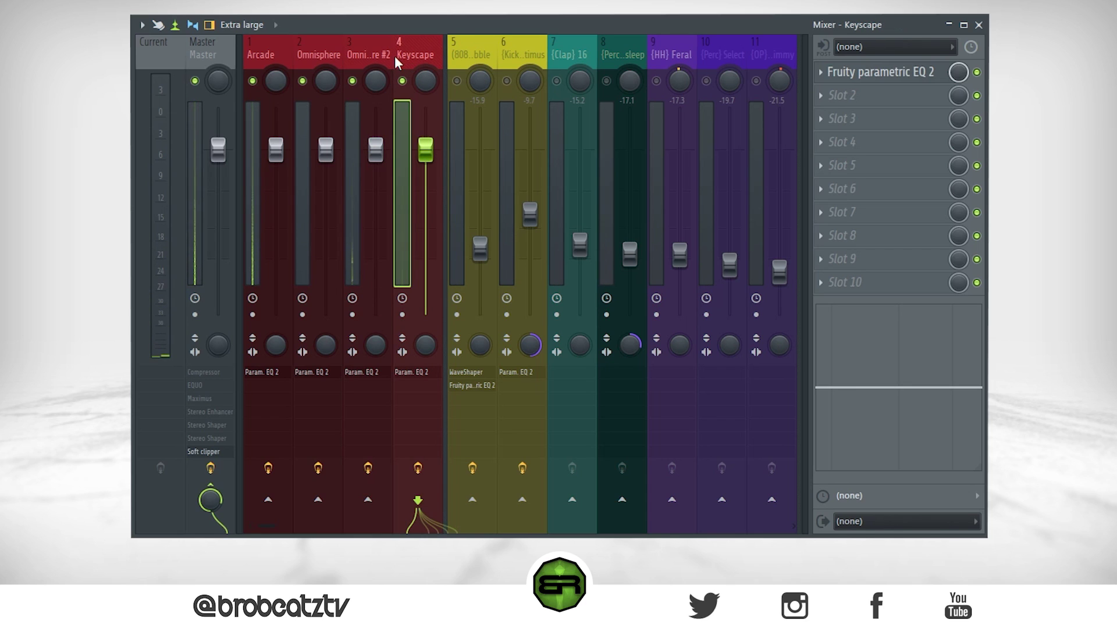
click(375, 55)
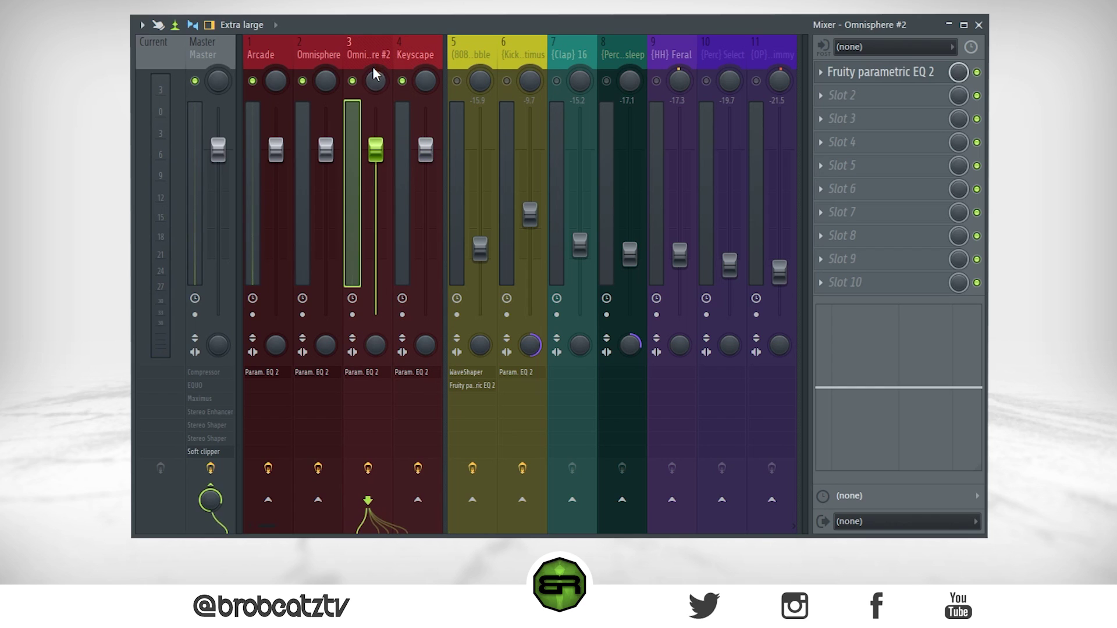
click(402, 81)
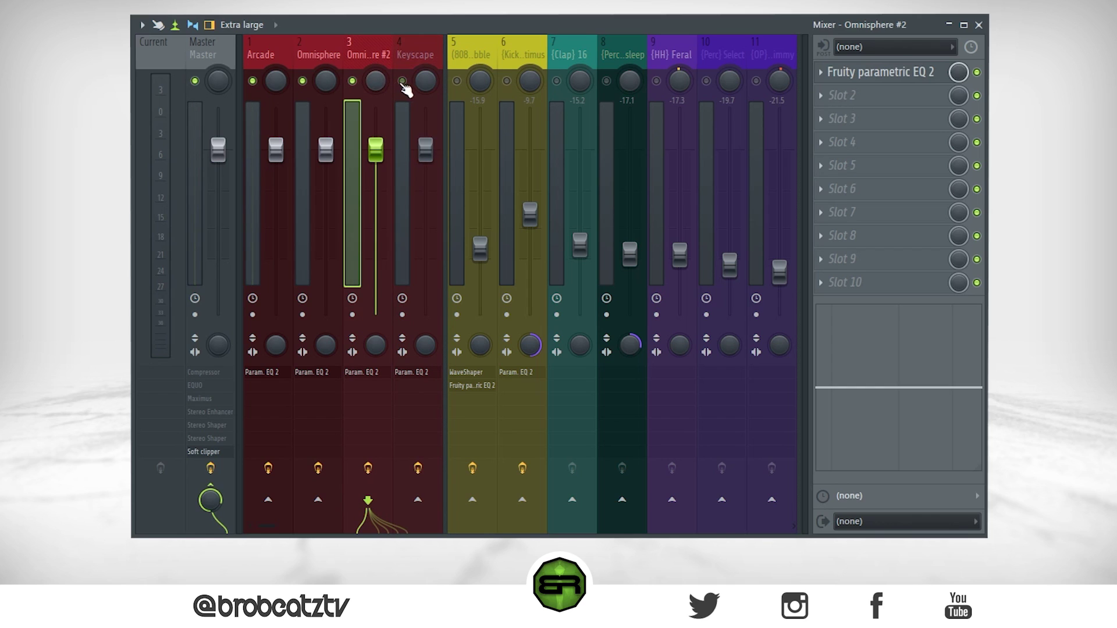
drag(326, 150, 326, 182)
drag(276, 150, 275, 188)
click(421, 183)
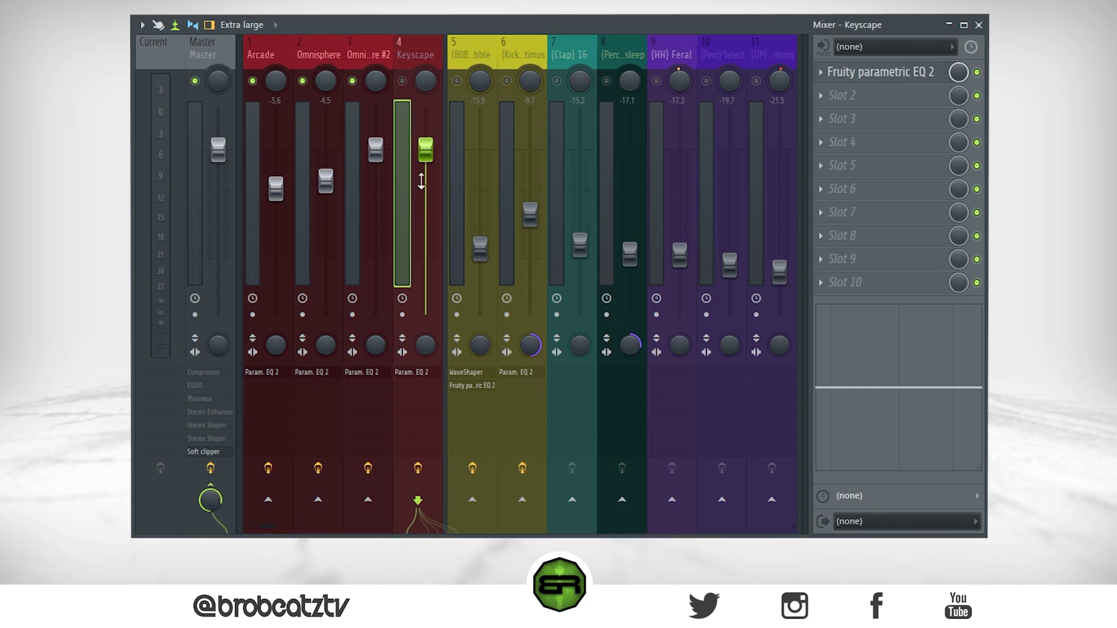
click(402, 81)
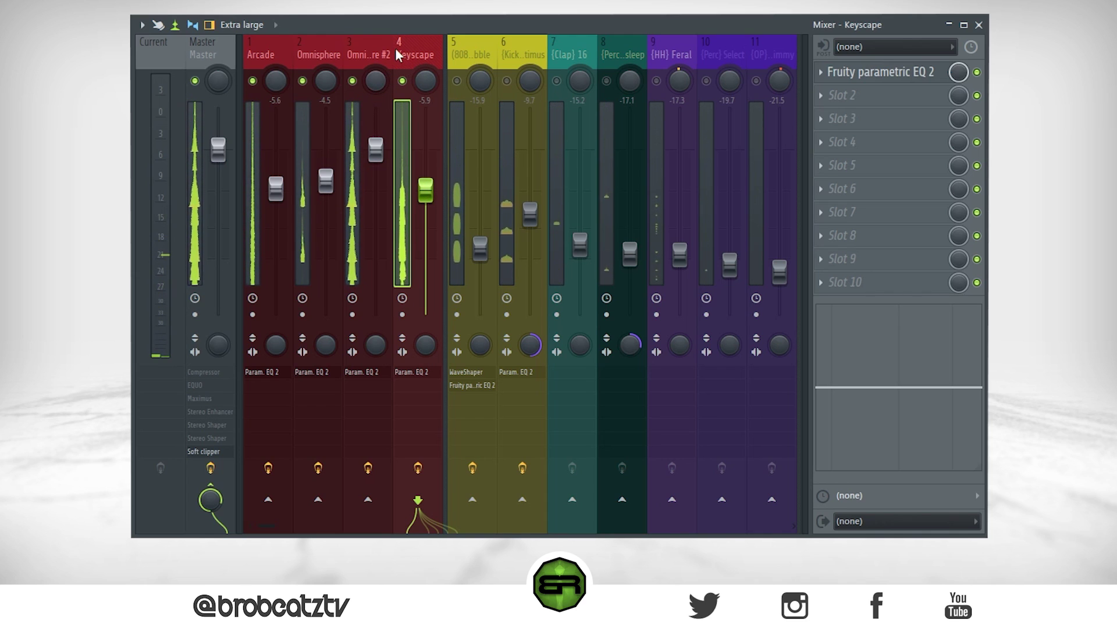
Reset the volume faders of Omnisphere #2, Keyscape, Omnisphere and Arcade to their default level.
right_click(374, 154)
click(396, 158)
right_click(426, 191)
click(439, 200)
right_click(321, 183)
click(340, 192)
right_click(271, 186)
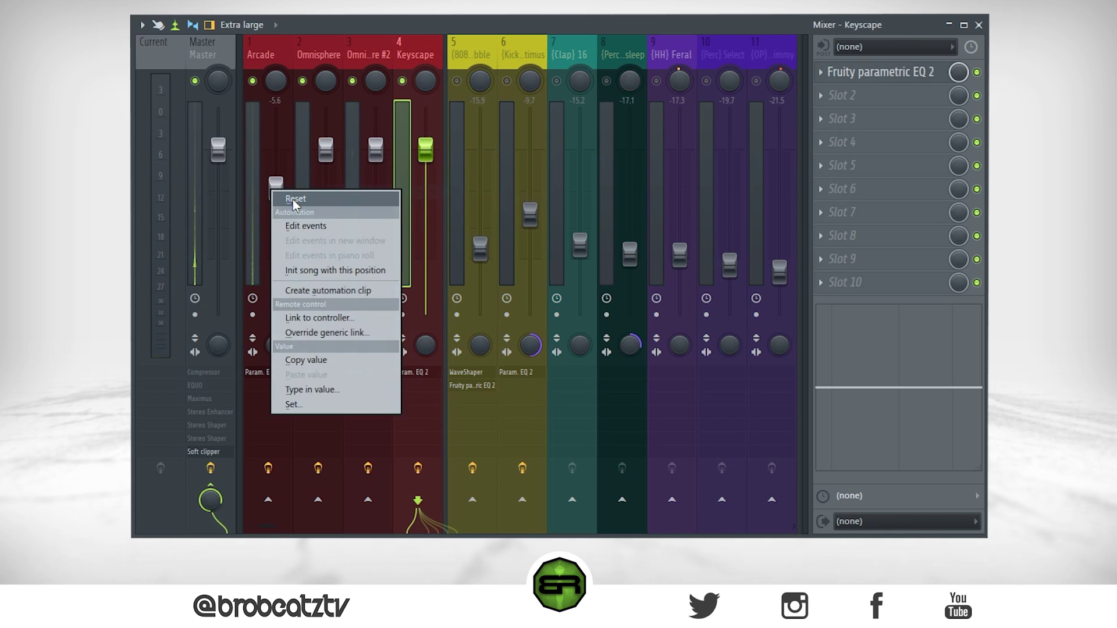
click(292, 199)
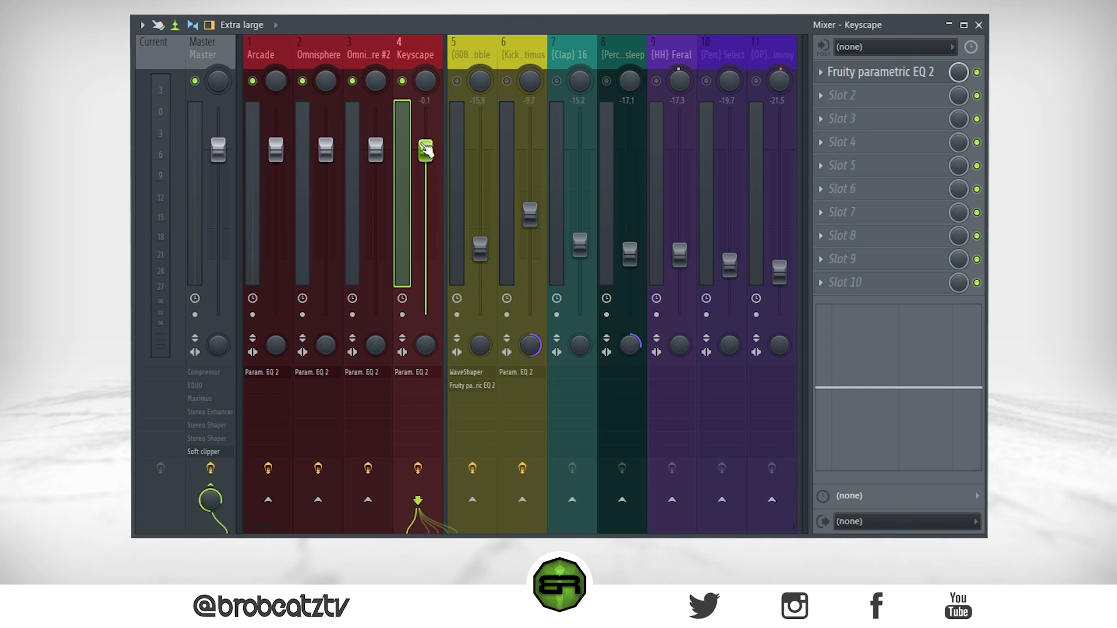
Mute Omnisphere #2, Omnisphere and Arcade, set the Keyscape fader to -13.9 dB and start playback.
click(352, 80)
click(301, 80)
click(252, 80)
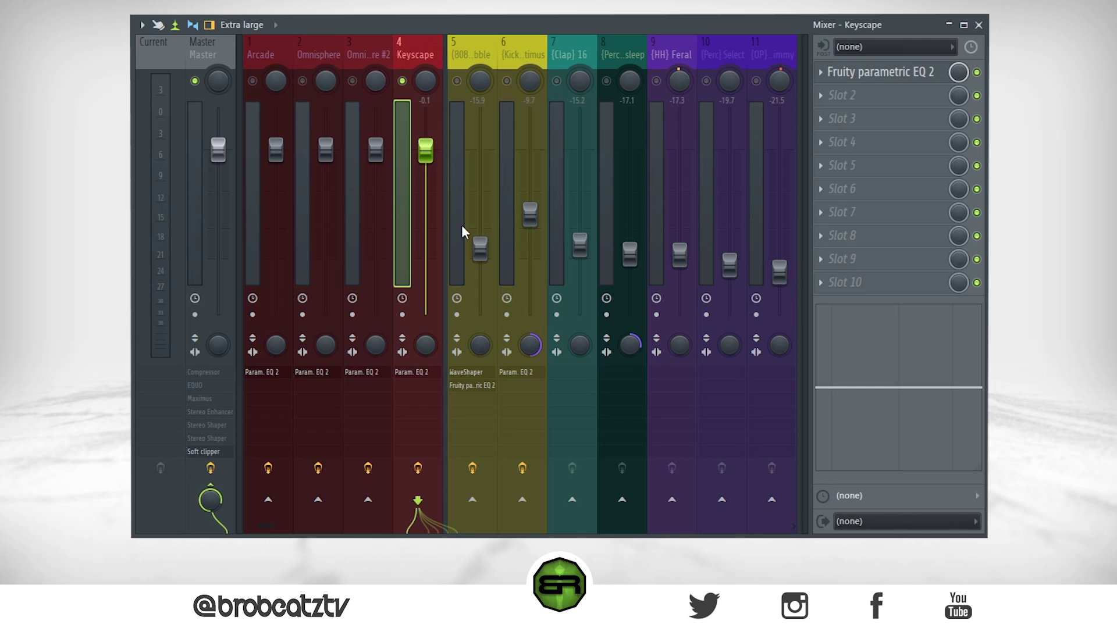
drag(429, 152, 430, 219)
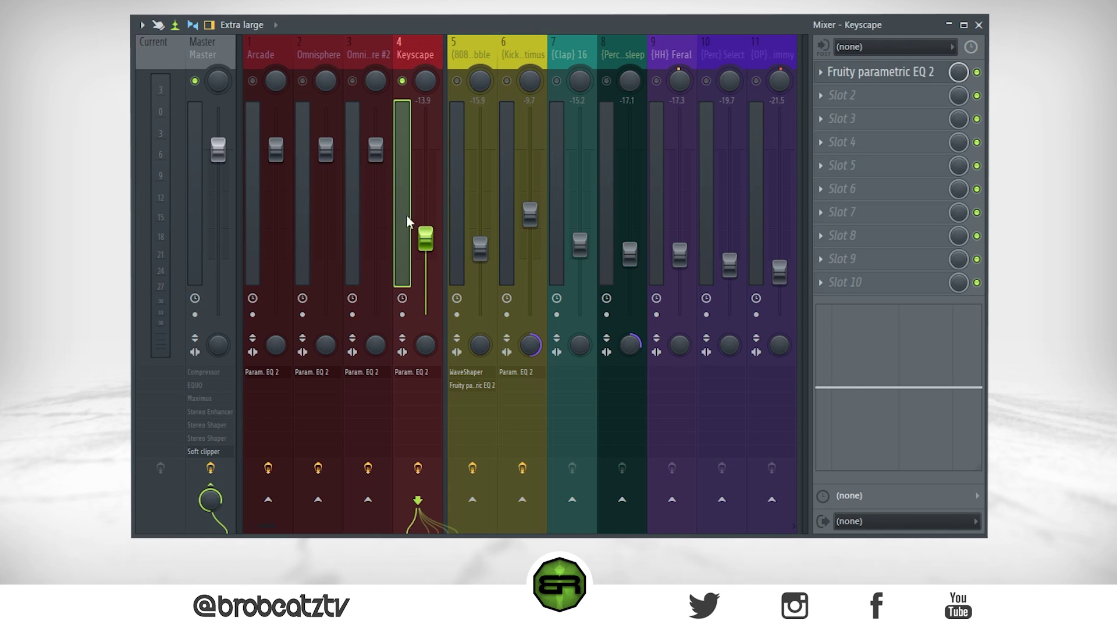
key(space)
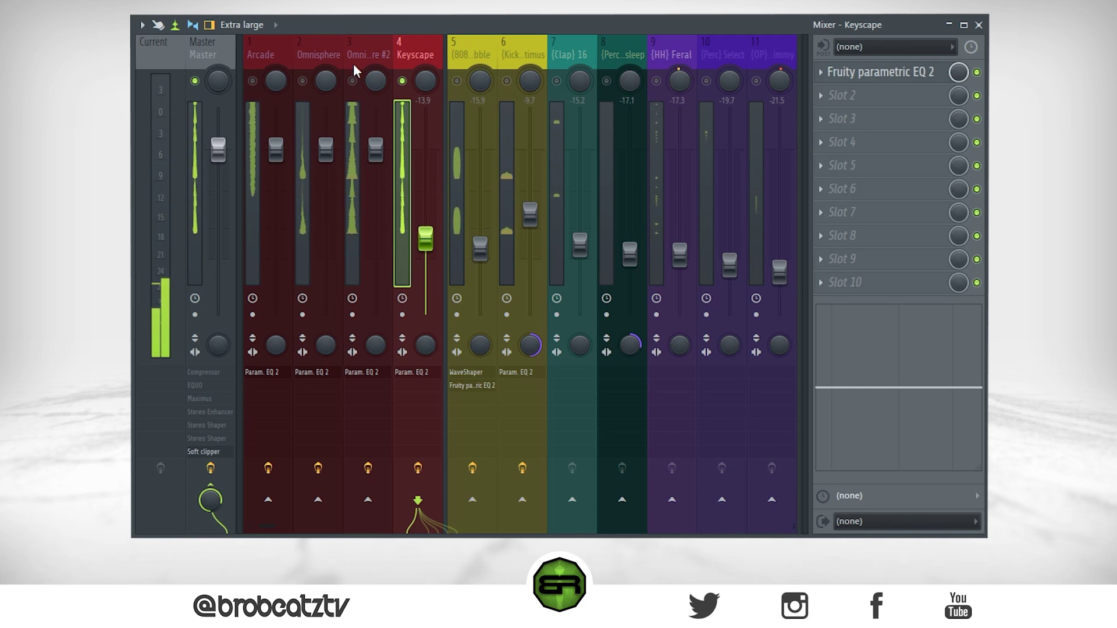
Turn Omnisphere #2 back on and set its fader to -15.5 dB, pulling the Omnisphere and Arcade faders almost fully down.
click(352, 80)
drag(375, 152, 380, 260)
drag(326, 149, 324, 270)
drag(275, 150, 276, 313)
drag(326, 269, 326, 312)
mouse_move(376, 253)
mouse_down()
mouse_move(376, 280)
mouse_move(376, 246)
mouse_up()
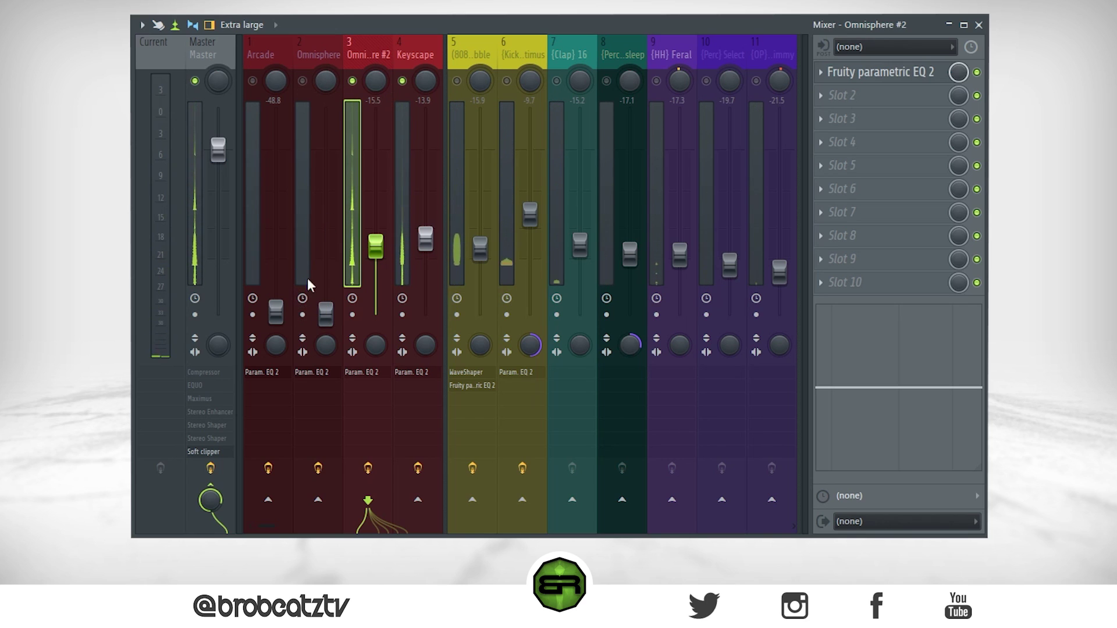
Turn Omnisphere back on, mute Keyscape and set the Omnisphere fader to -17.1 dB.
click(303, 81)
drag(325, 315, 326, 252)
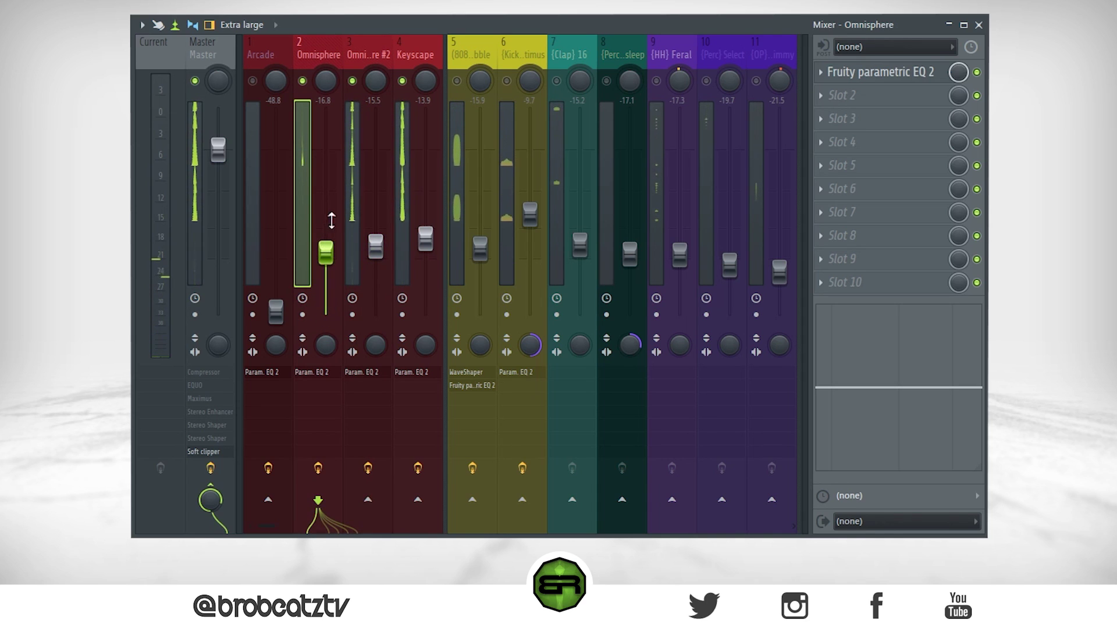
click(403, 81)
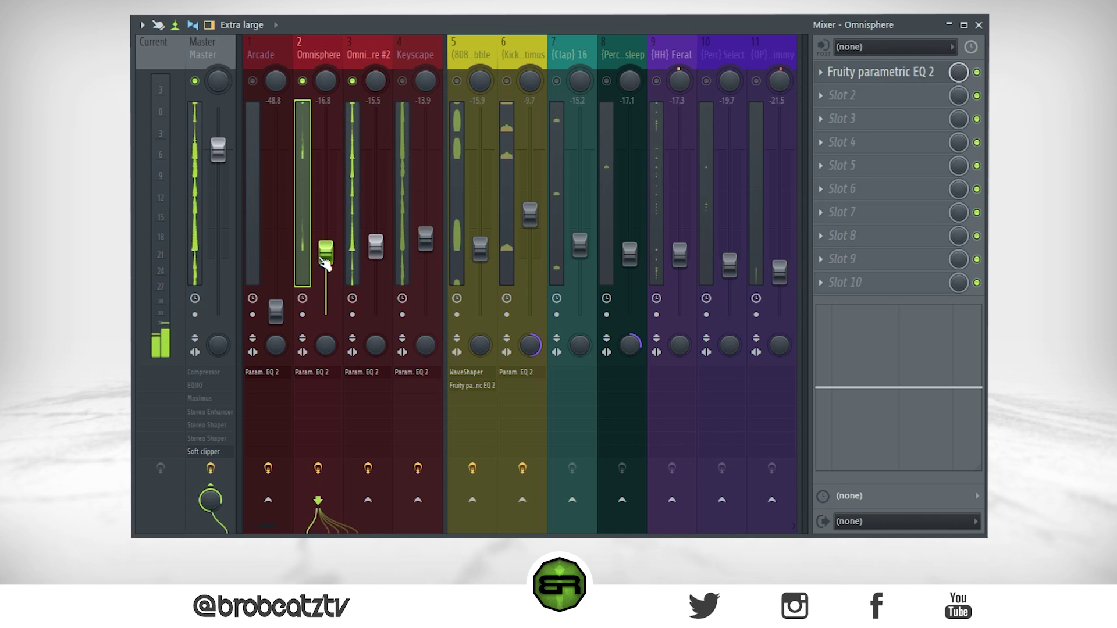
drag(325, 262, 325, 265)
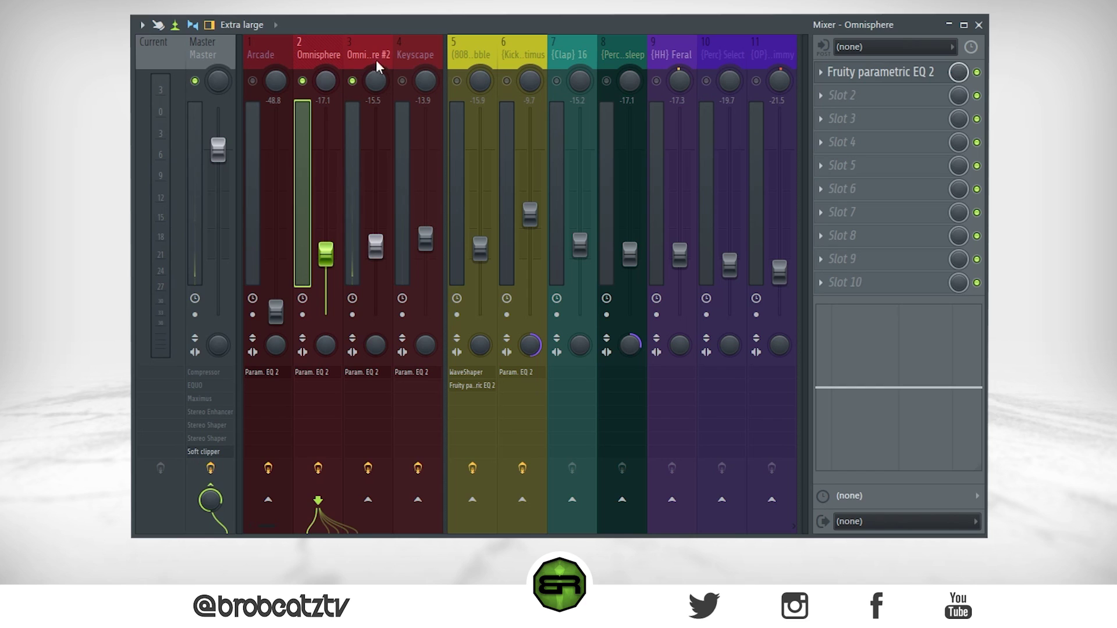
Turn Arcade and Keyscape back on, setting Arcade to -22.8 dB and Keyscape to -14.1 dB.
click(252, 81)
drag(278, 313, 276, 278)
click(402, 81)
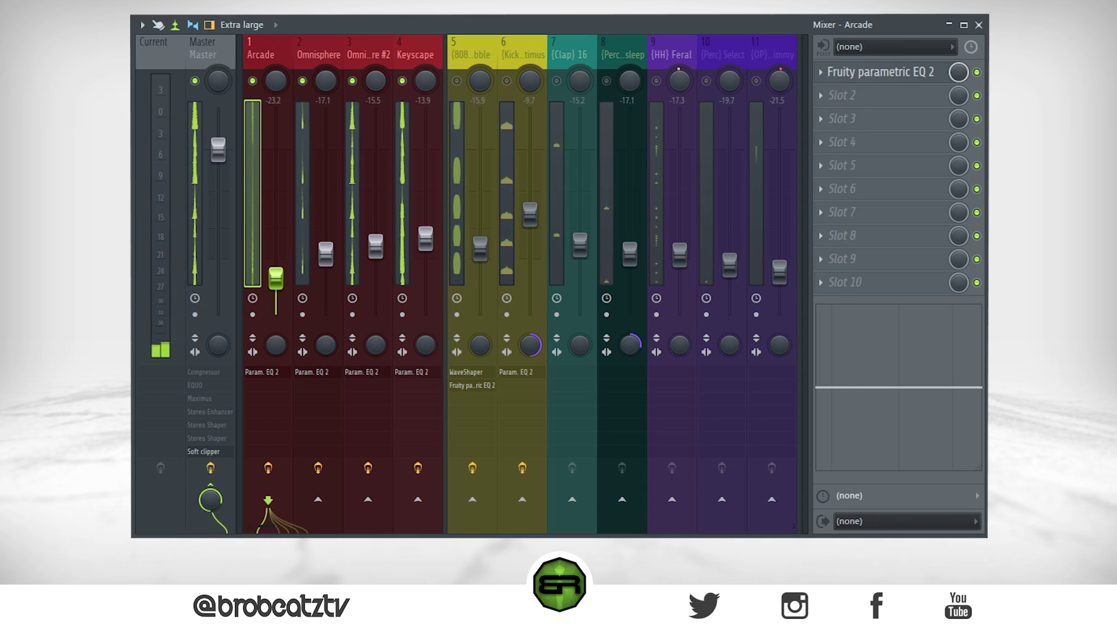
drag(425, 239, 426, 241)
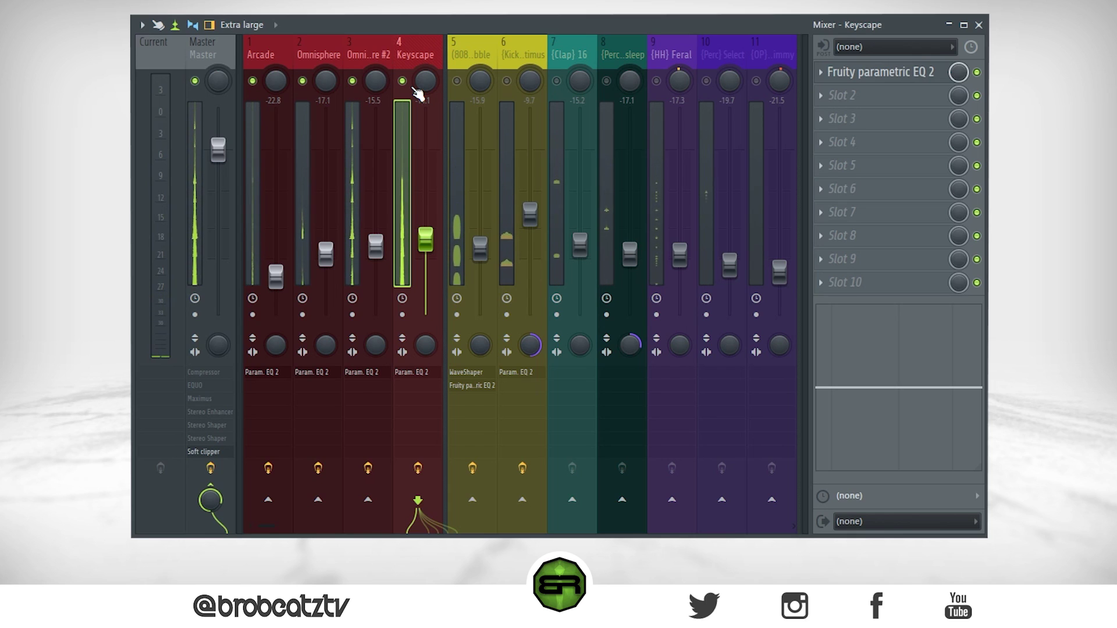
Add Fruity Convolver to the second effect slot of the Keyscape track and load its Piano preset.
drag(404, 50, 270, 54)
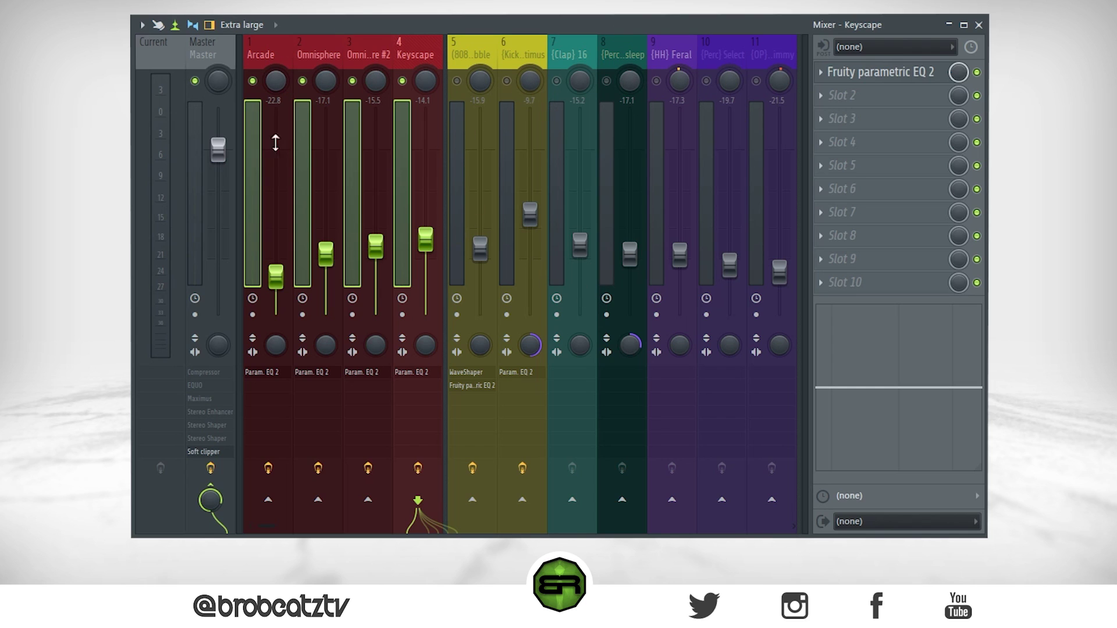
click(300, 54)
click(414, 56)
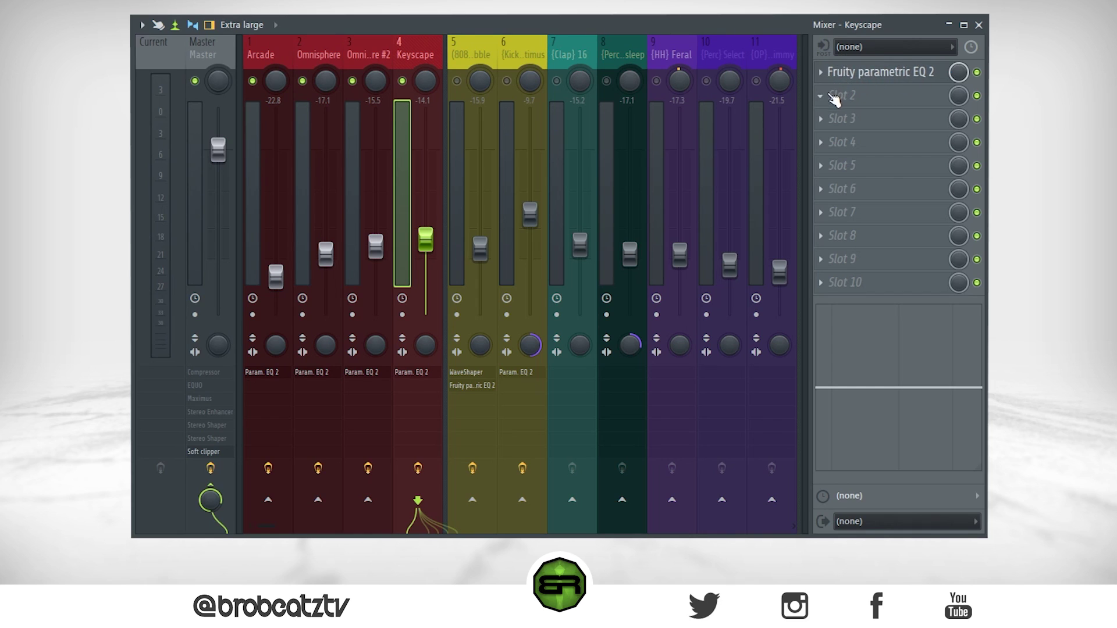
click(832, 97)
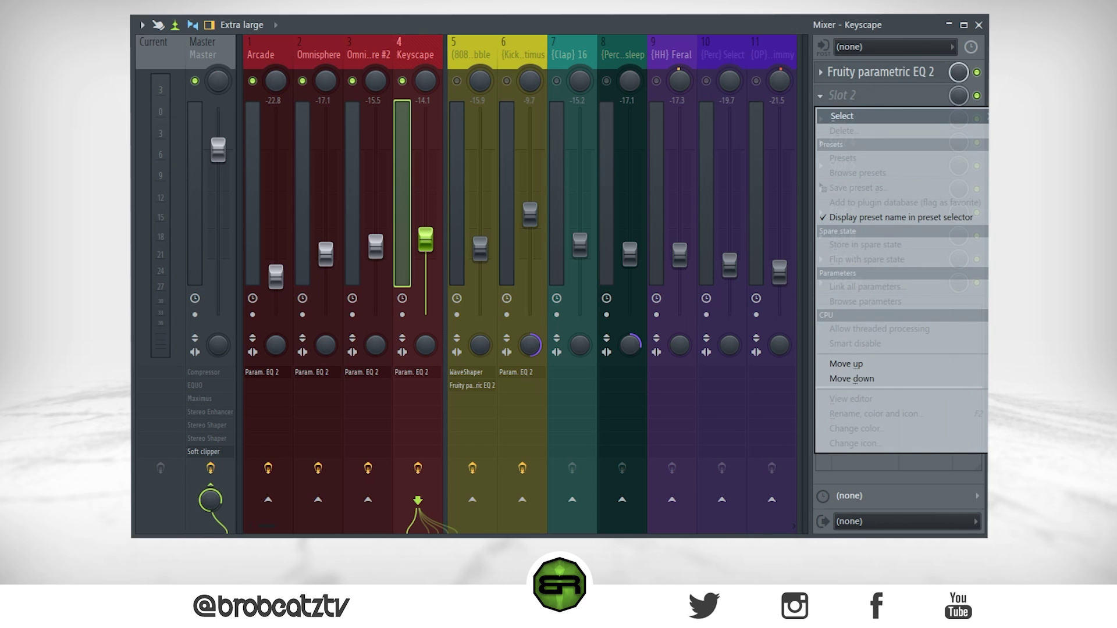
click(652, 318)
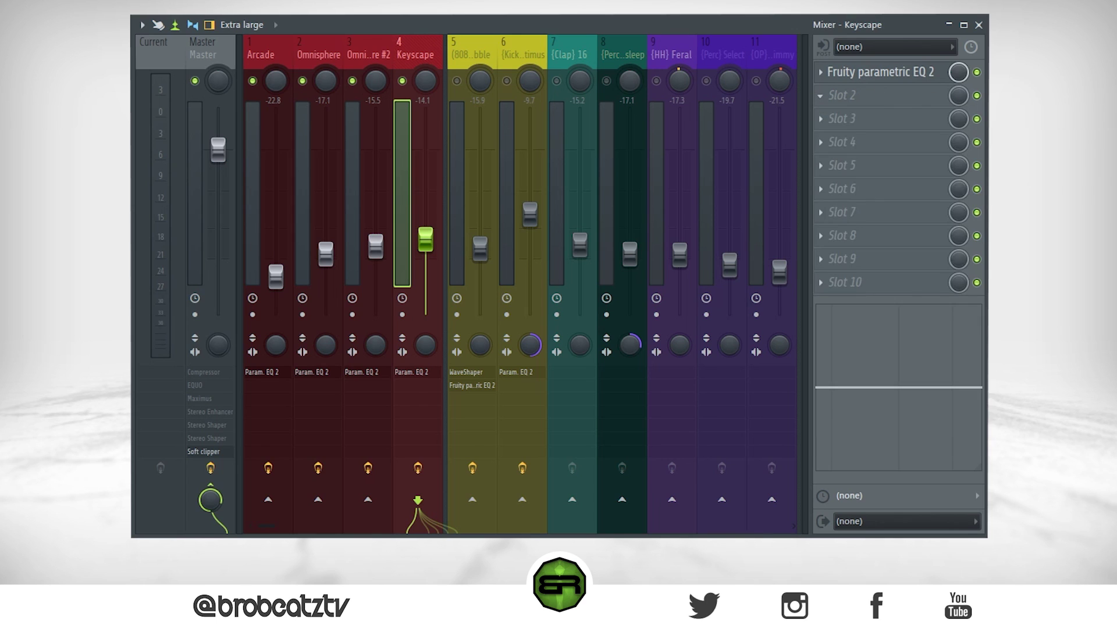
click(707, 258)
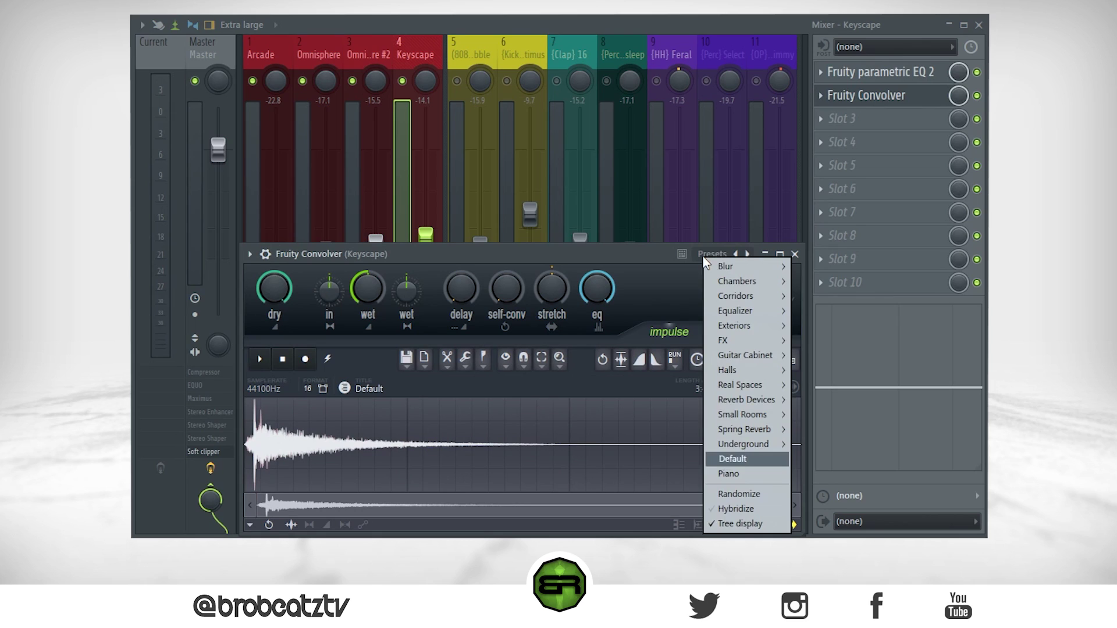
click(728, 473)
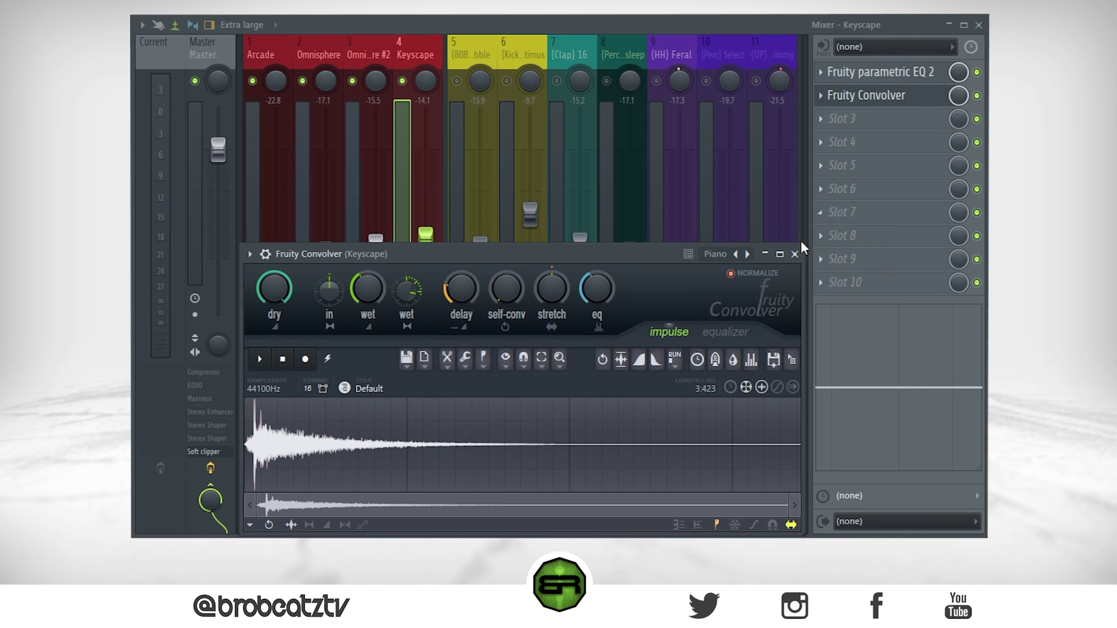
click(795, 255)
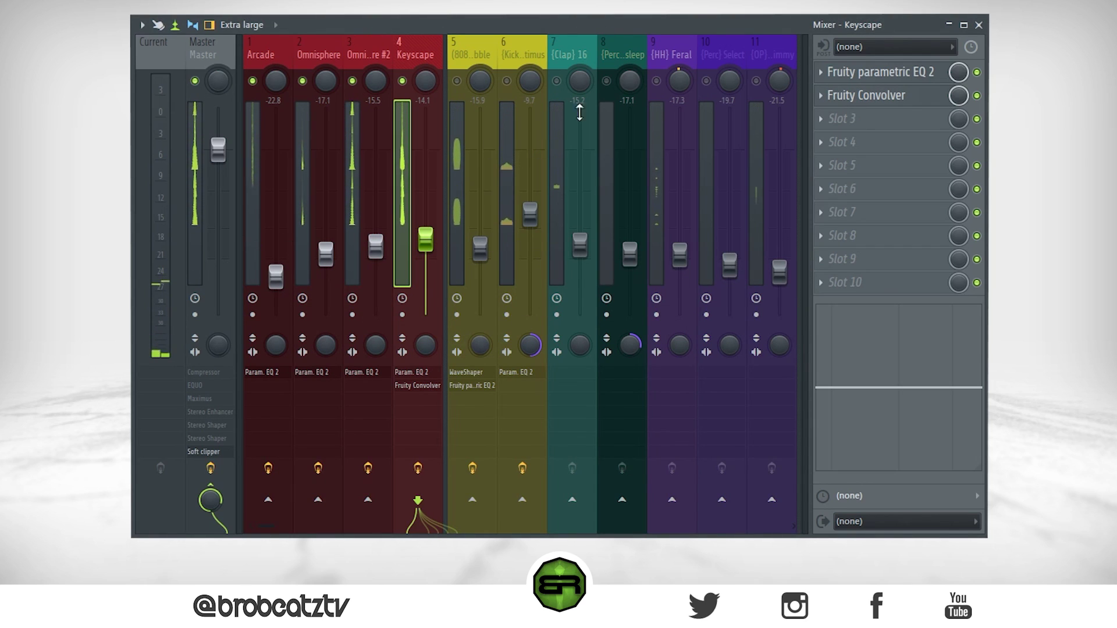
Try an exaggerated curve in Keyscape's Fruity parametric EQ 2, cutting band 1 fully and boosting bands 5, 3, 7 and 6.
click(875, 79)
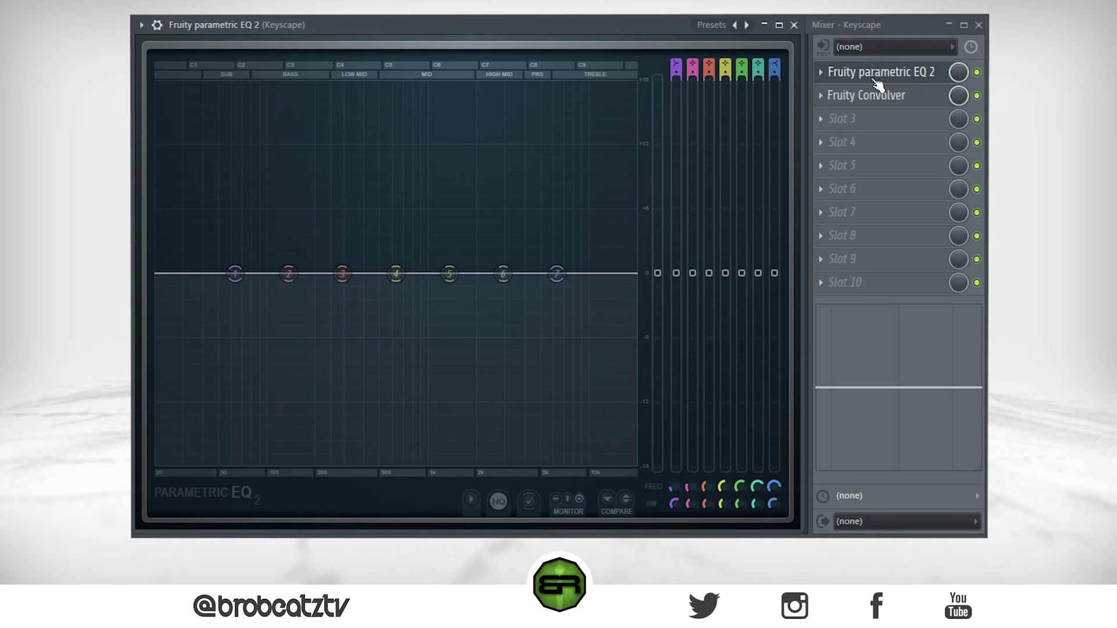
drag(236, 273, 345, 466)
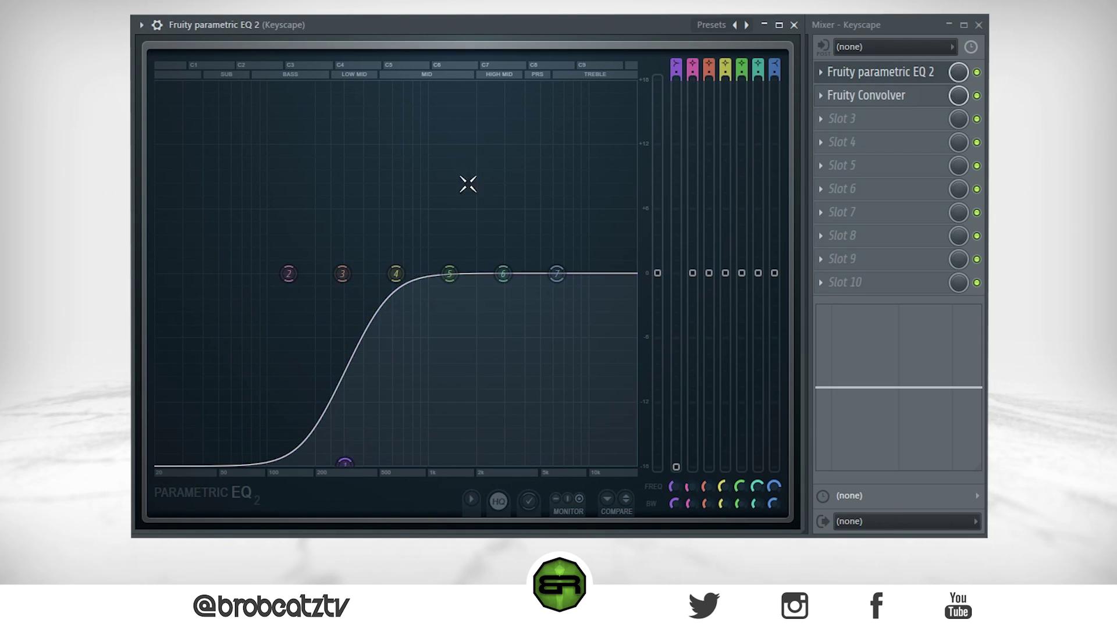
drag(449, 273, 485, 81)
drag(342, 270, 304, 82)
drag(557, 273, 594, 81)
drag(503, 274, 383, 205)
Reset bands 6, 5, 7 and 3 of the Keyscape EQ.
right_click(383, 204)
click(406, 225)
right_click(486, 85)
click(511, 101)
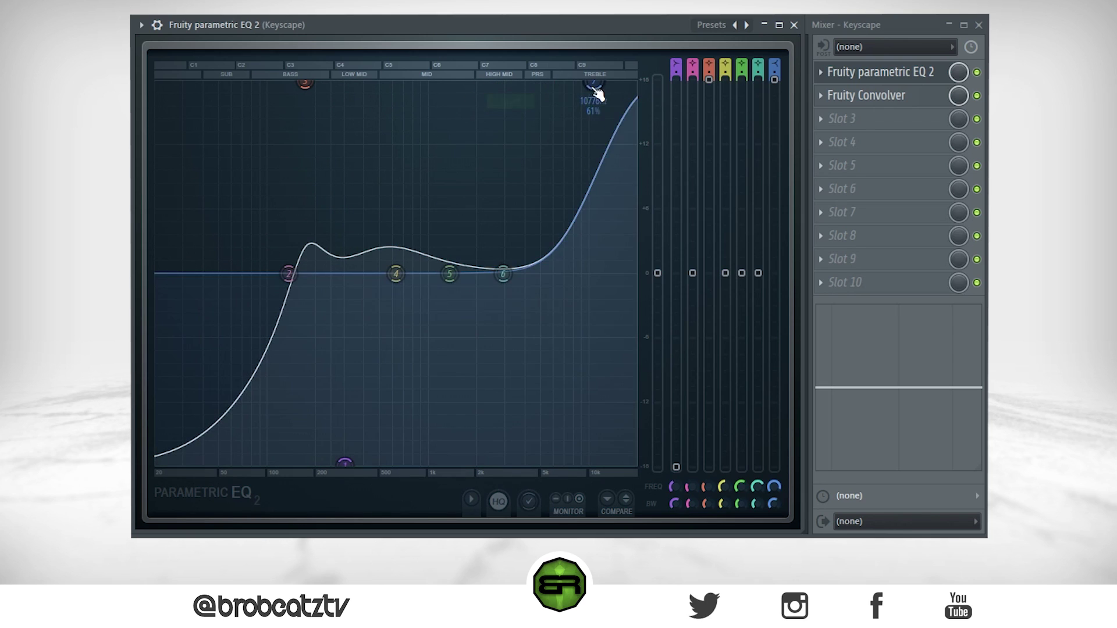
right_click(594, 84)
click(608, 102)
right_click(288, 274)
right_click(304, 82)
click(317, 102)
Move the Keyscape EQ's band 1 cut down to about 82 Hz and solo the Keyscape track.
drag(345, 464, 259, 463)
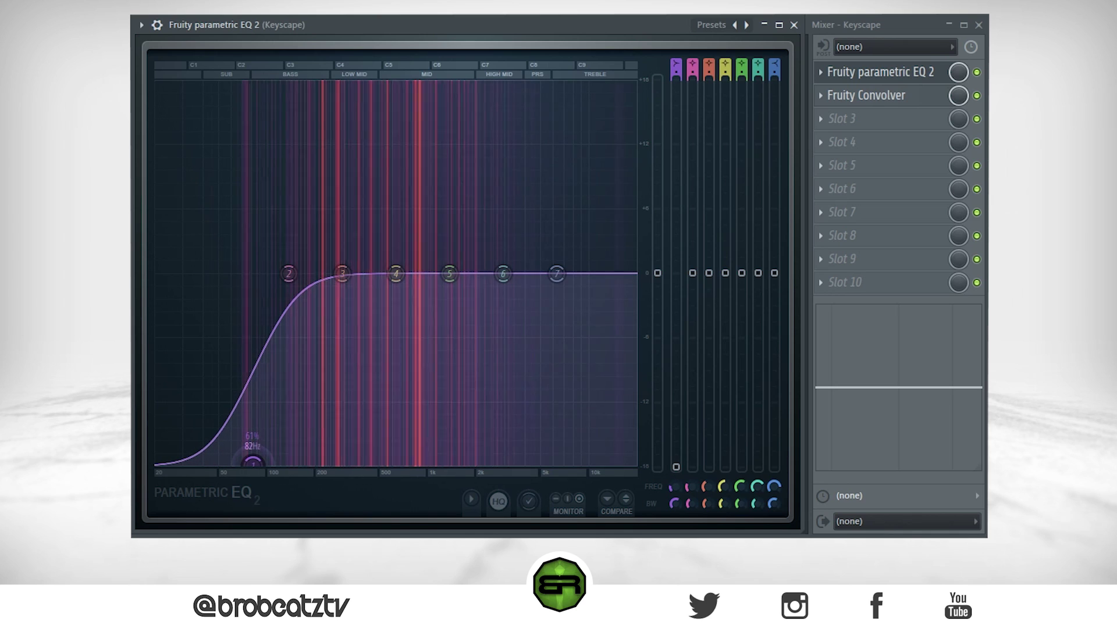
key(F9)
right_click(402, 81)
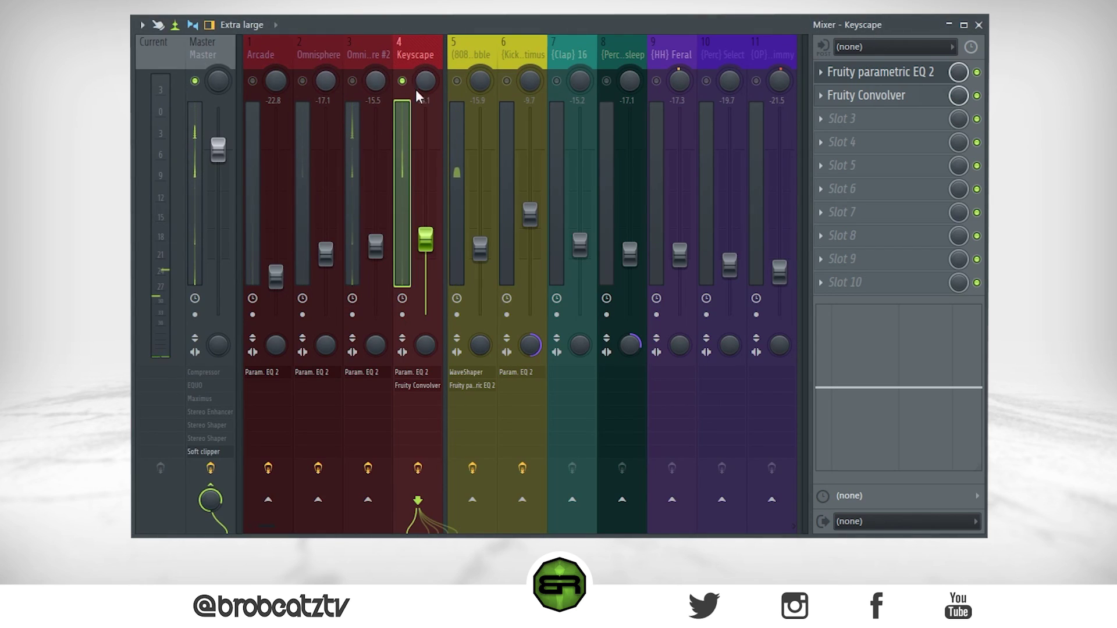
Set the Keyscape EQ's band 1 to Steep 6 order and cut the lows at about 135 Hz with 76% bandwidth.
click(843, 78)
drag(252, 463, 226, 457)
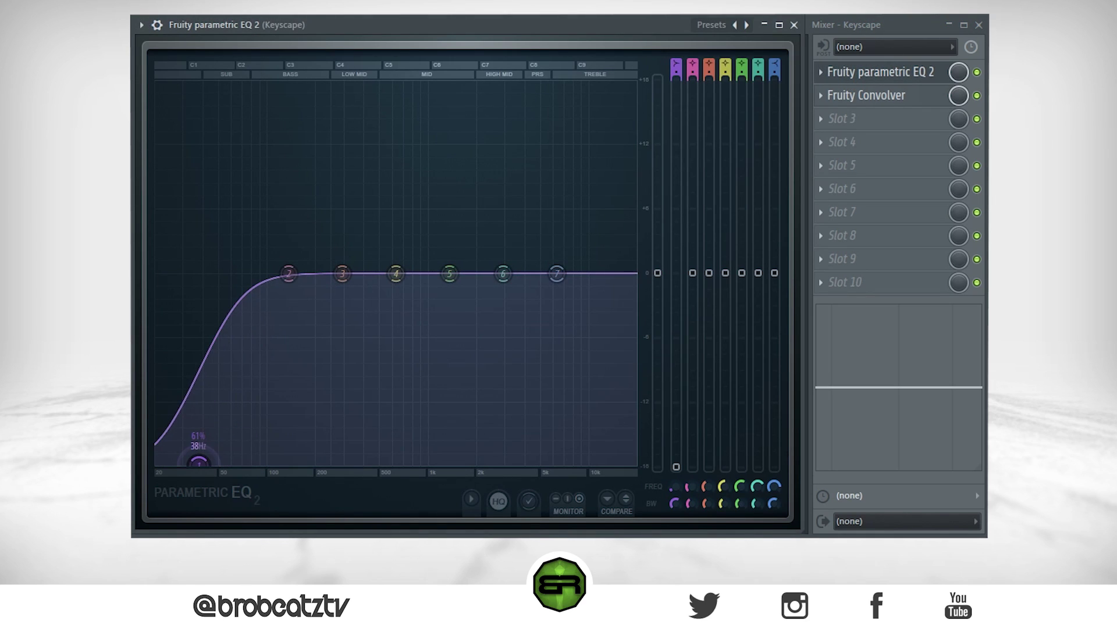
right_click(226, 458)
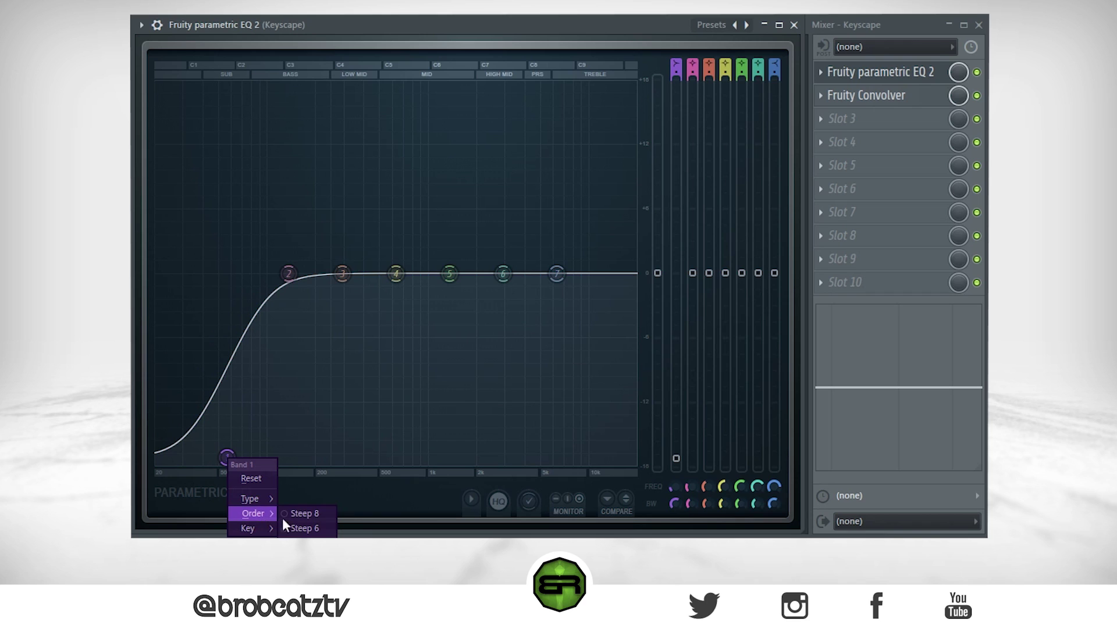
click(233, 402)
drag(247, 448, 249, 188)
right_click(249, 188)
mouse_move(274, 245)
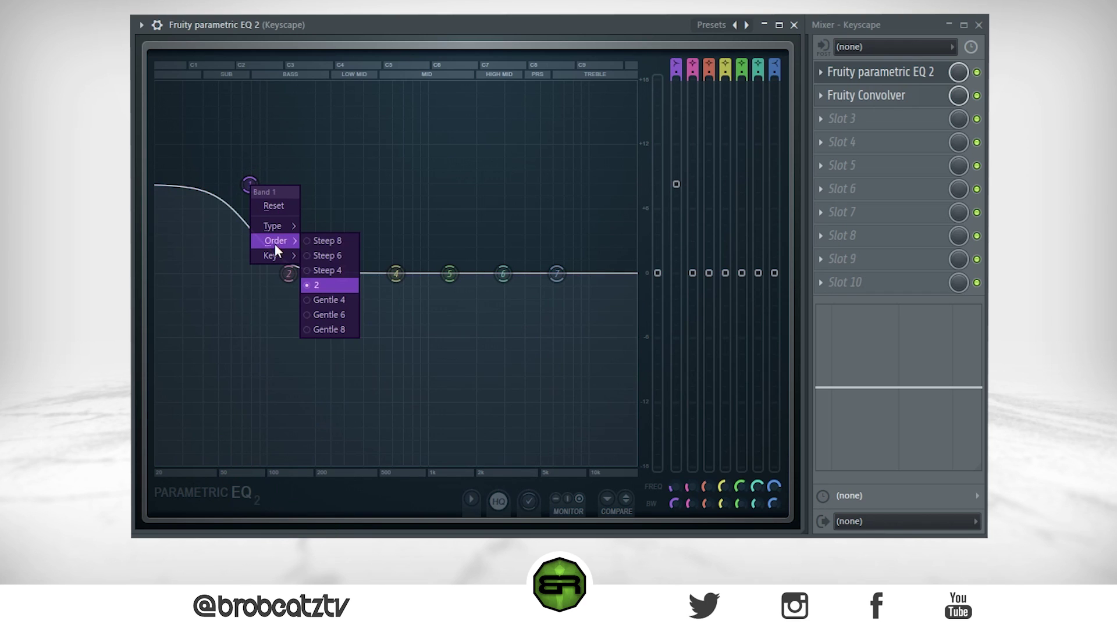
click(326, 256)
drag(249, 184, 287, 463)
scroll(295, 464, down, 3)
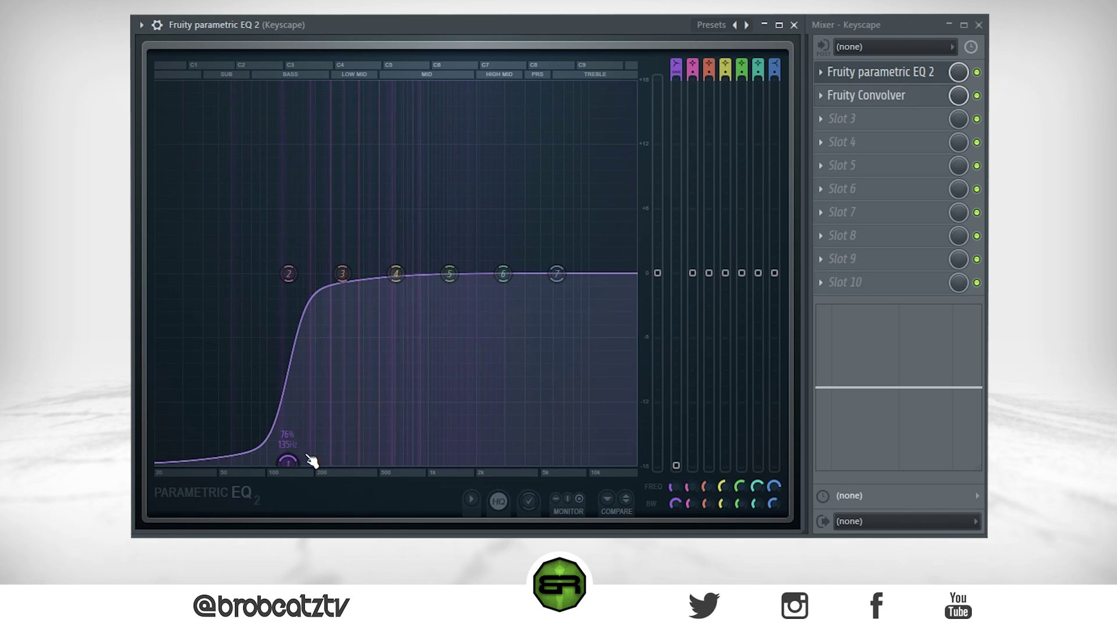
Boost Keyscape's high mids slightly with EQ band 6 and make a small narrow cut at 575 Hz with band 4.
drag(503, 273, 505, 245)
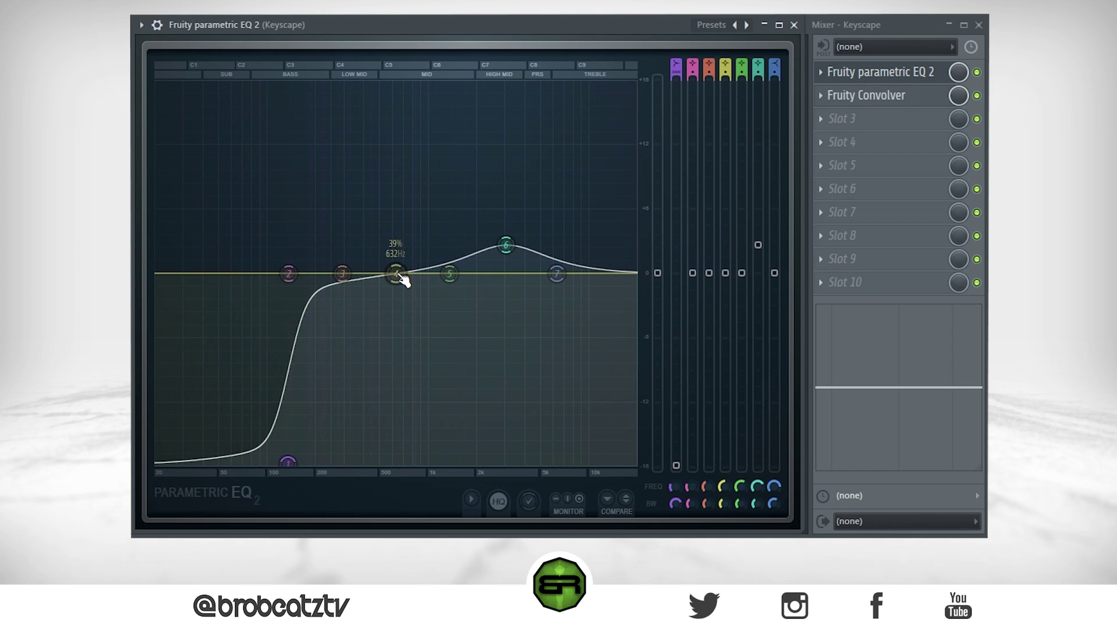
drag(401, 274, 391, 85)
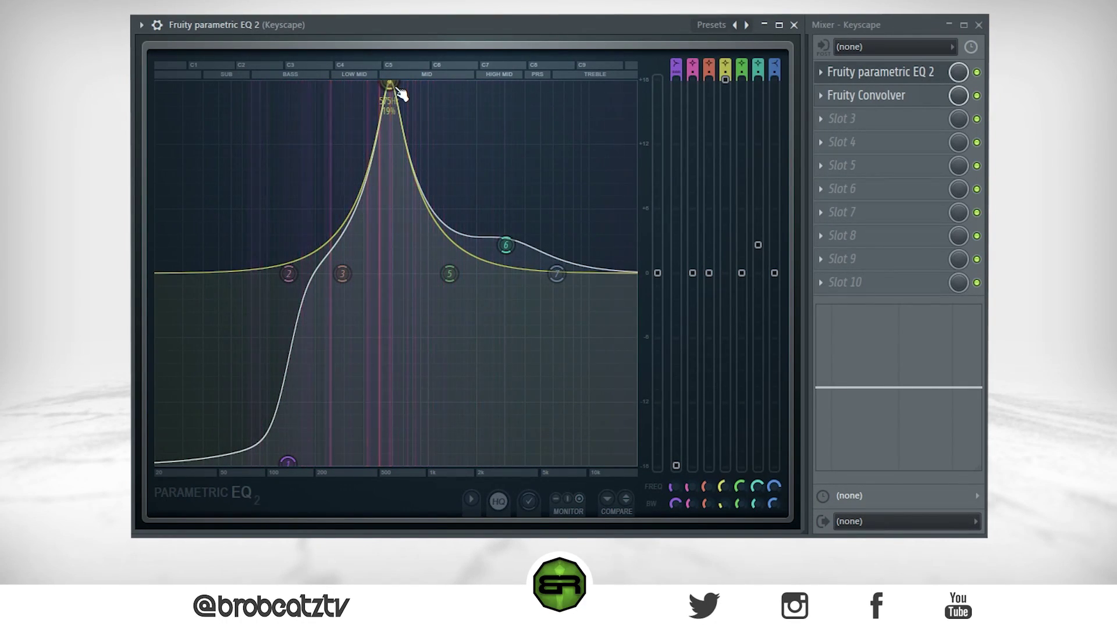
scroll(399, 93, down, 3)
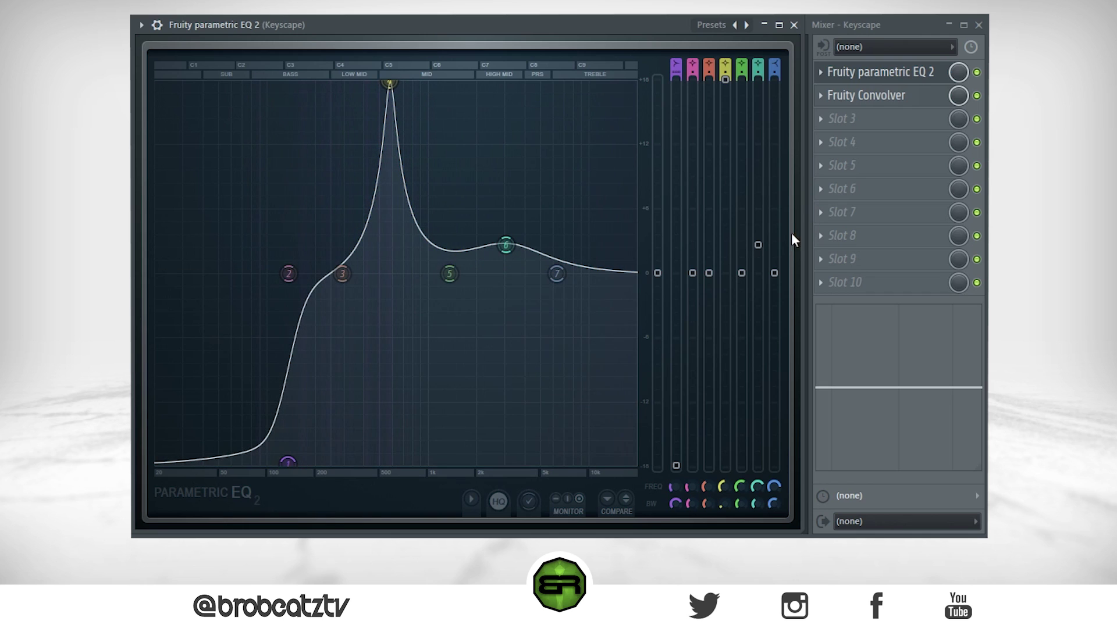
drag(726, 81, 725, 156)
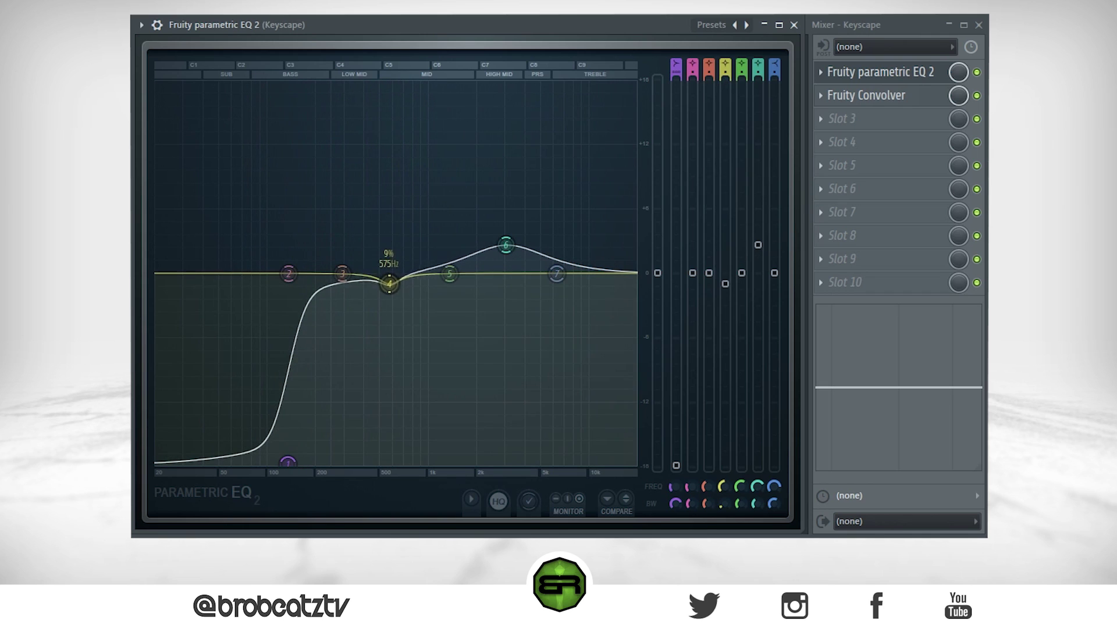
drag(725, 284, 725, 297)
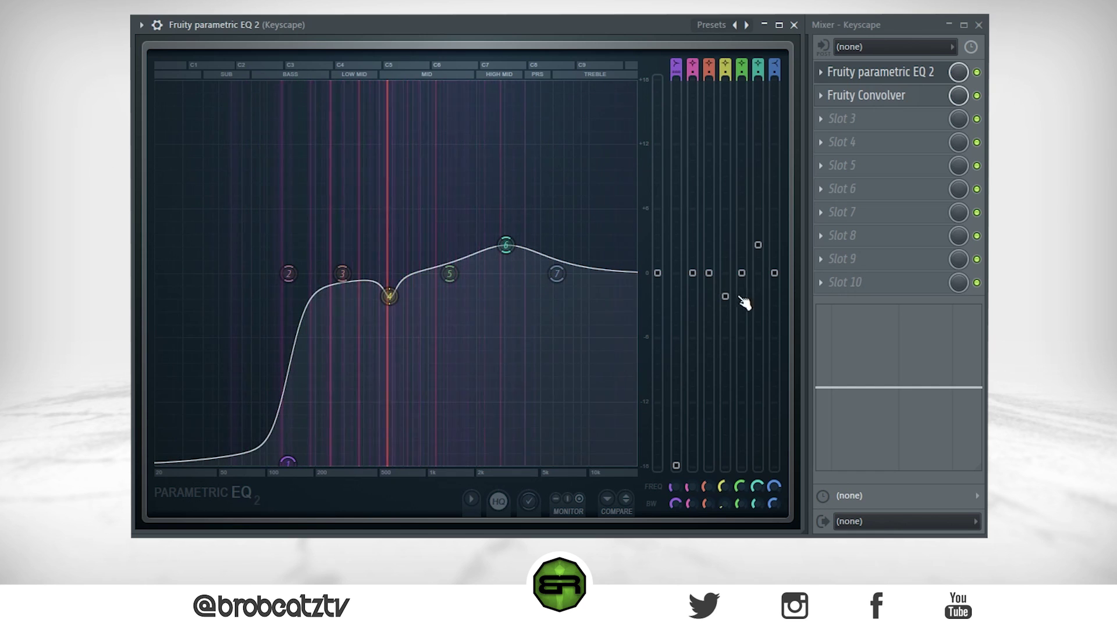
drag(725, 296, 725, 291)
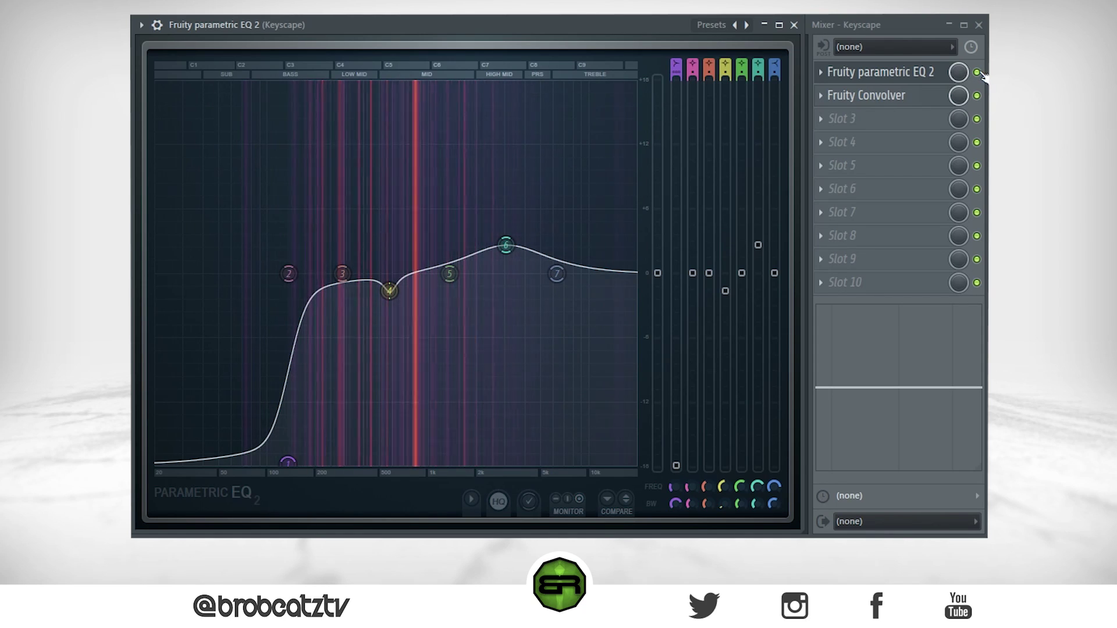
key(Escape)
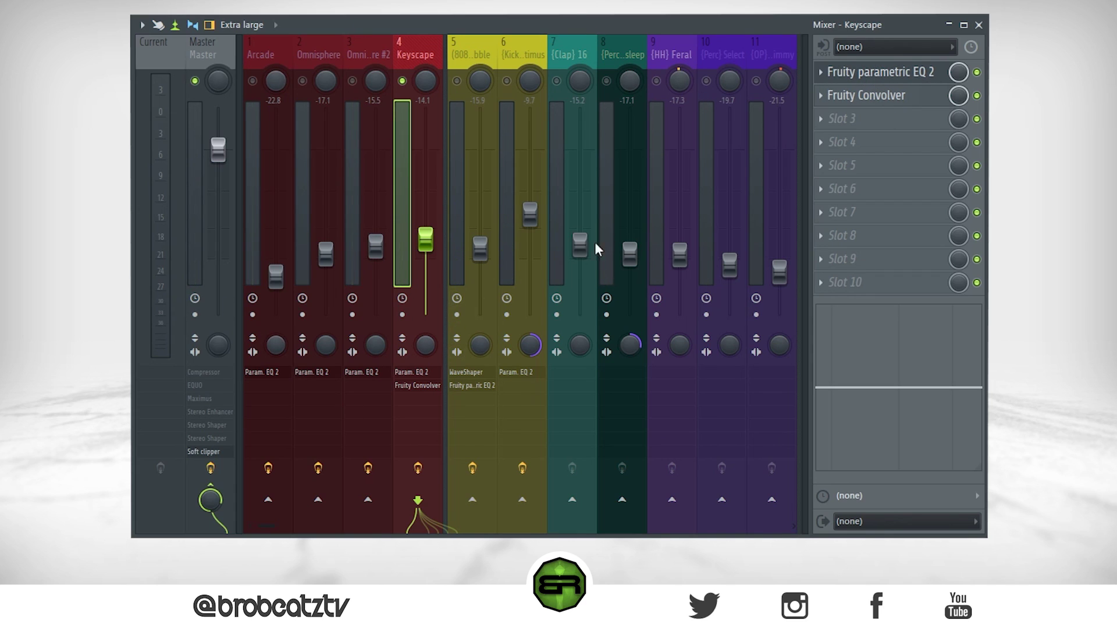
Review the Keyscape track's EQ curve once more and switch to the Omnisphere #2 track.
click(880, 73)
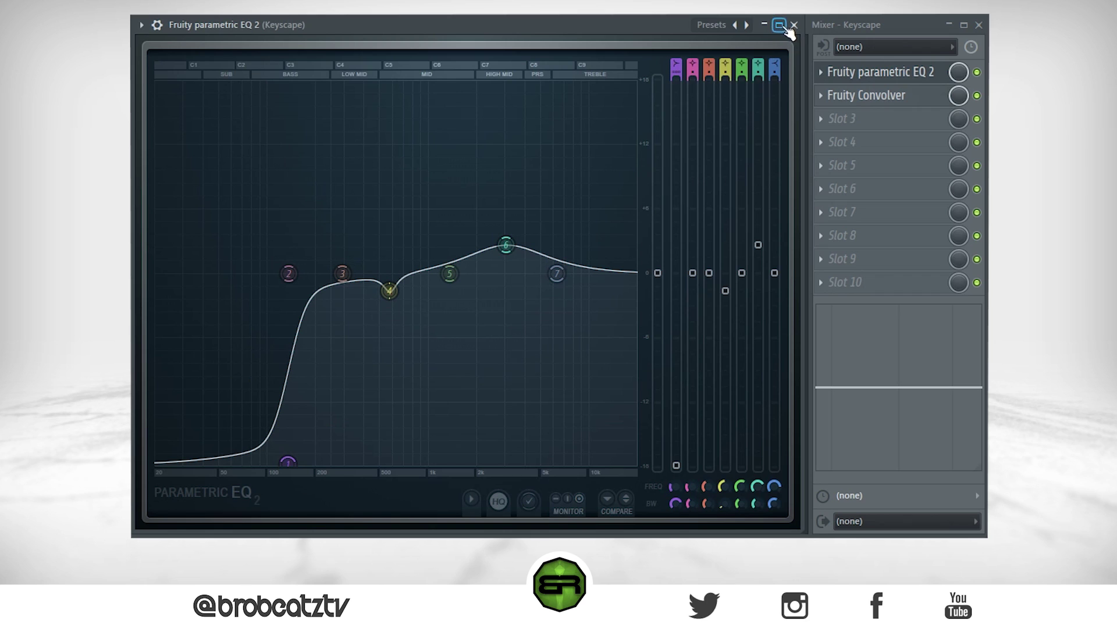
click(793, 26)
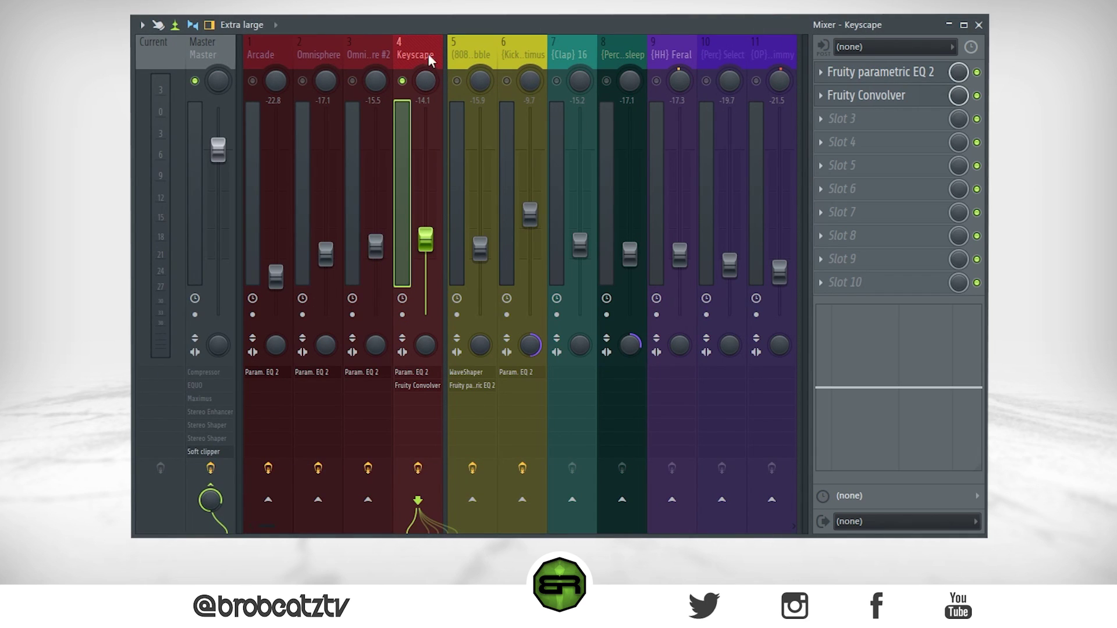
click(392, 51)
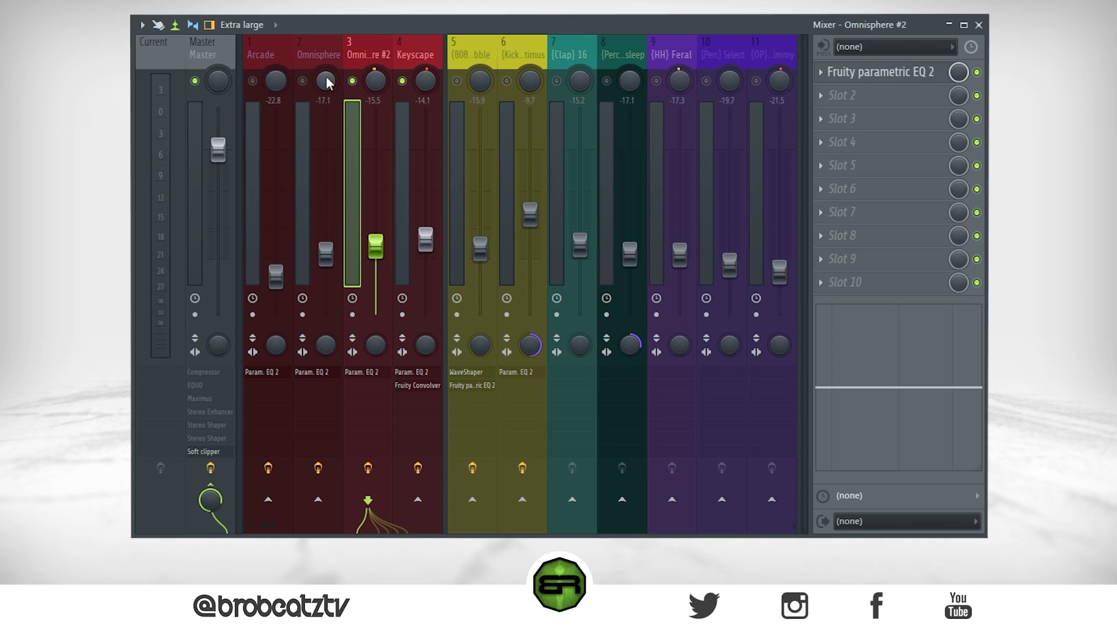
Pan the Arcade track slightly off centre and try a wide pan on Omnisphere #2, returning it close to centre.
click(281, 83)
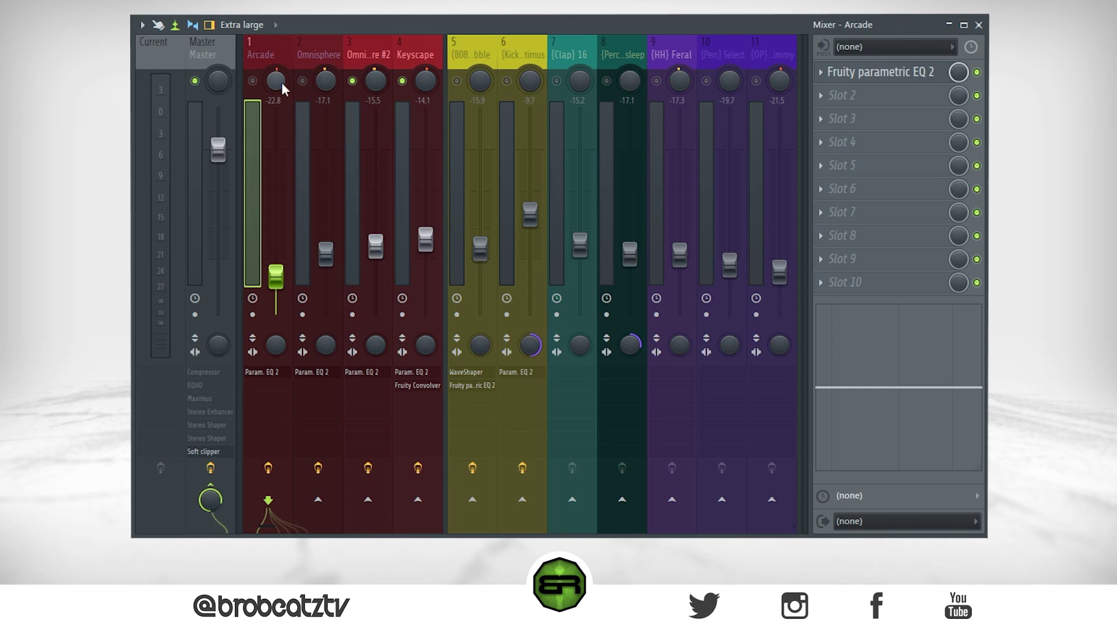
click(377, 85)
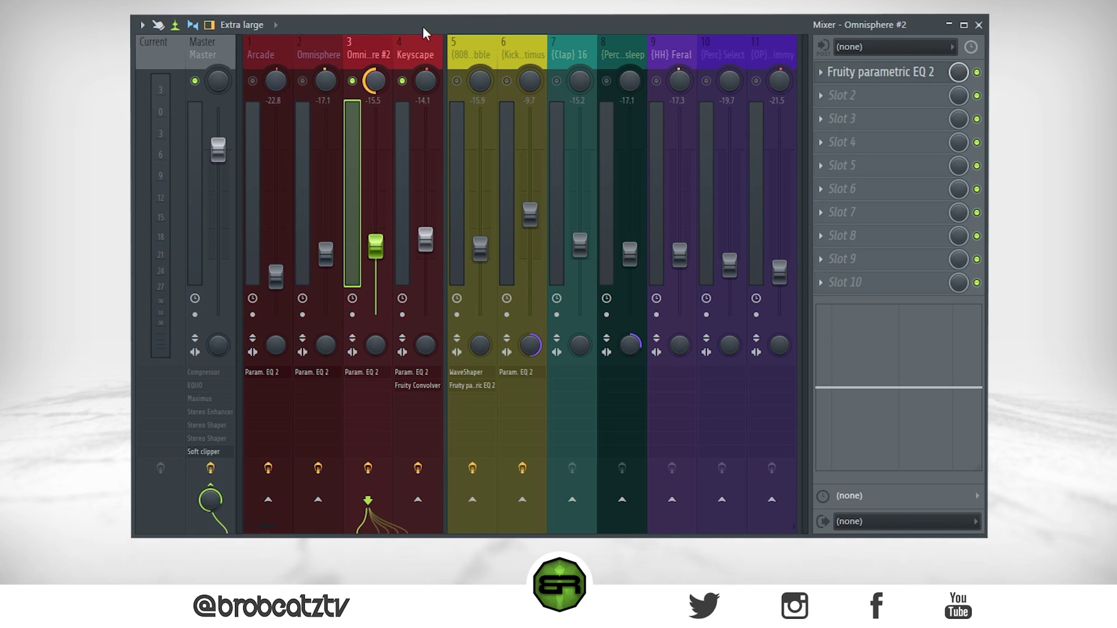
click(425, 82)
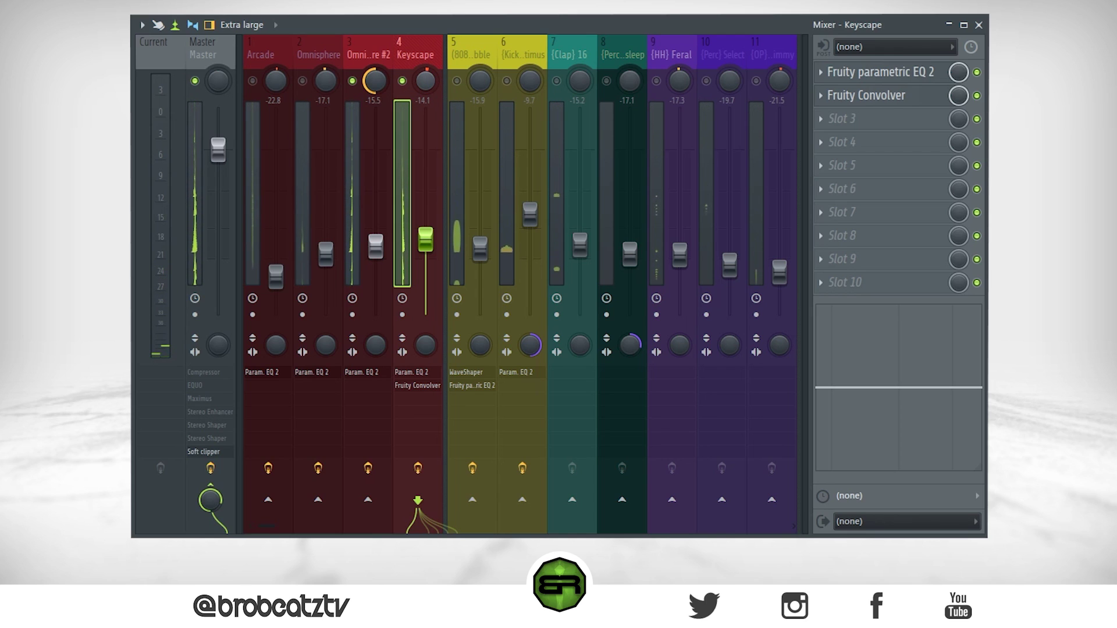
click(375, 82)
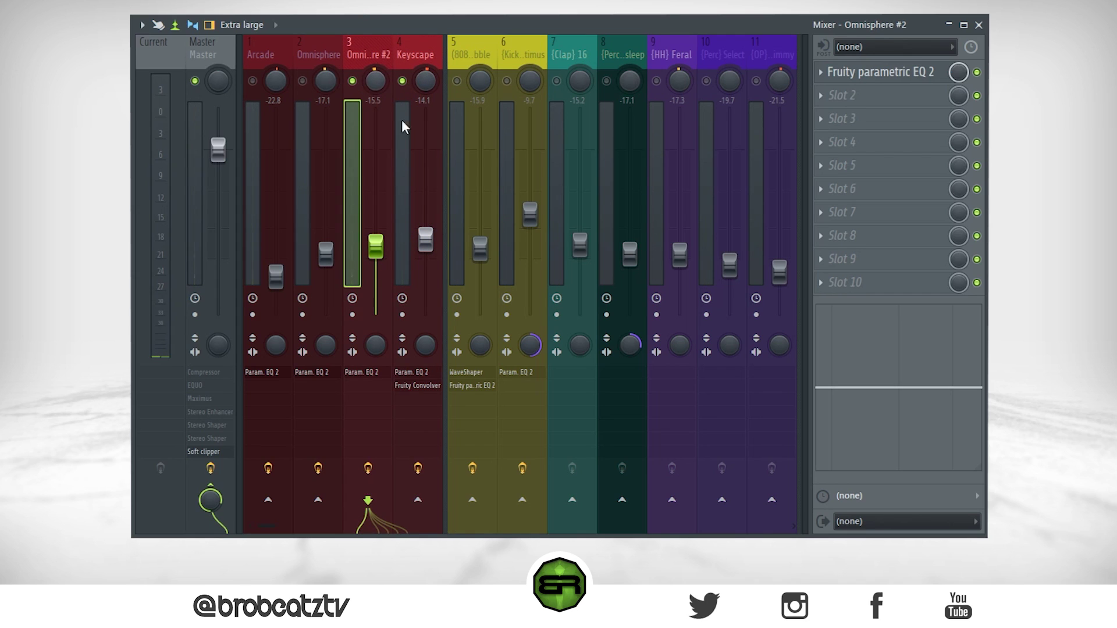
Cut Omnisphere #2's lows with EQ band 1 and add gentle boosts at 3320 Hz with band 5 and 886 Hz with band 4.
click(881, 72)
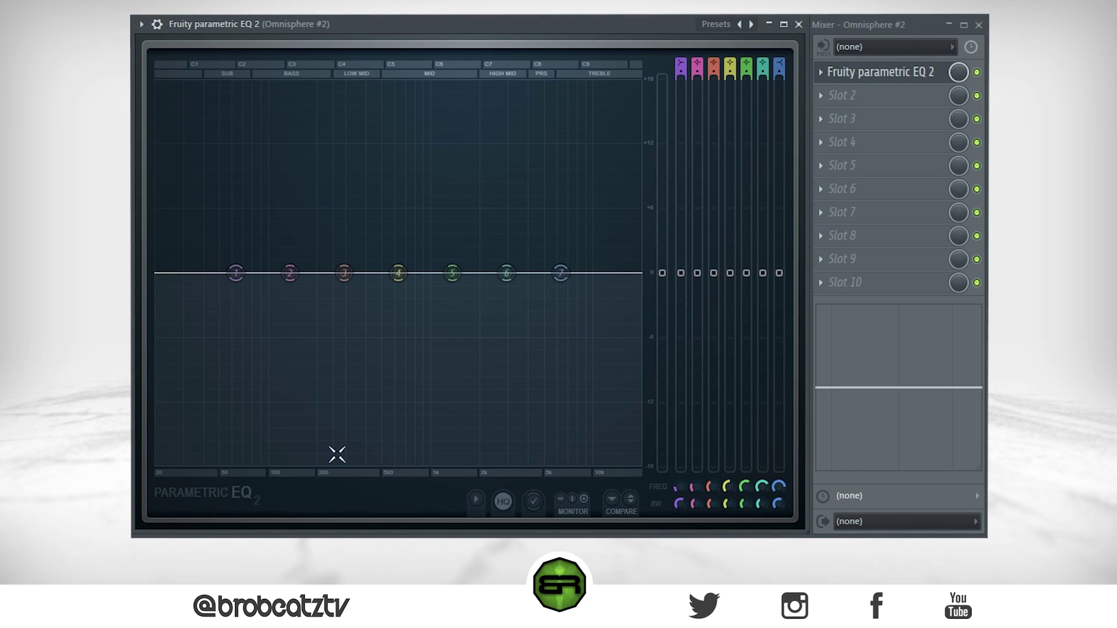
drag(236, 273, 297, 464)
drag(453, 273, 515, 265)
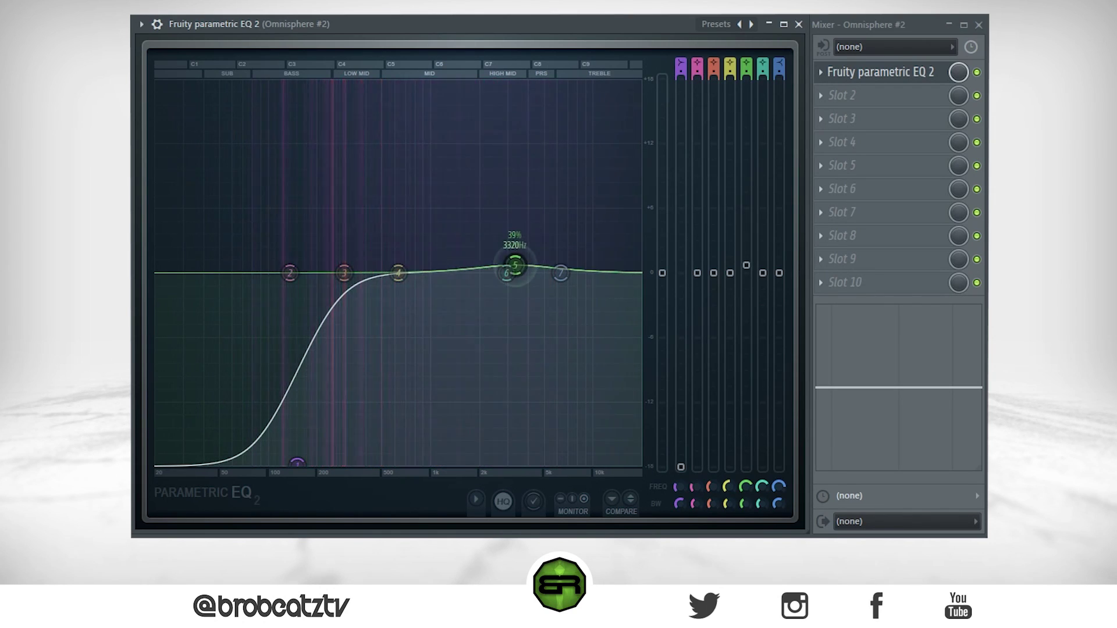
drag(398, 273, 422, 267)
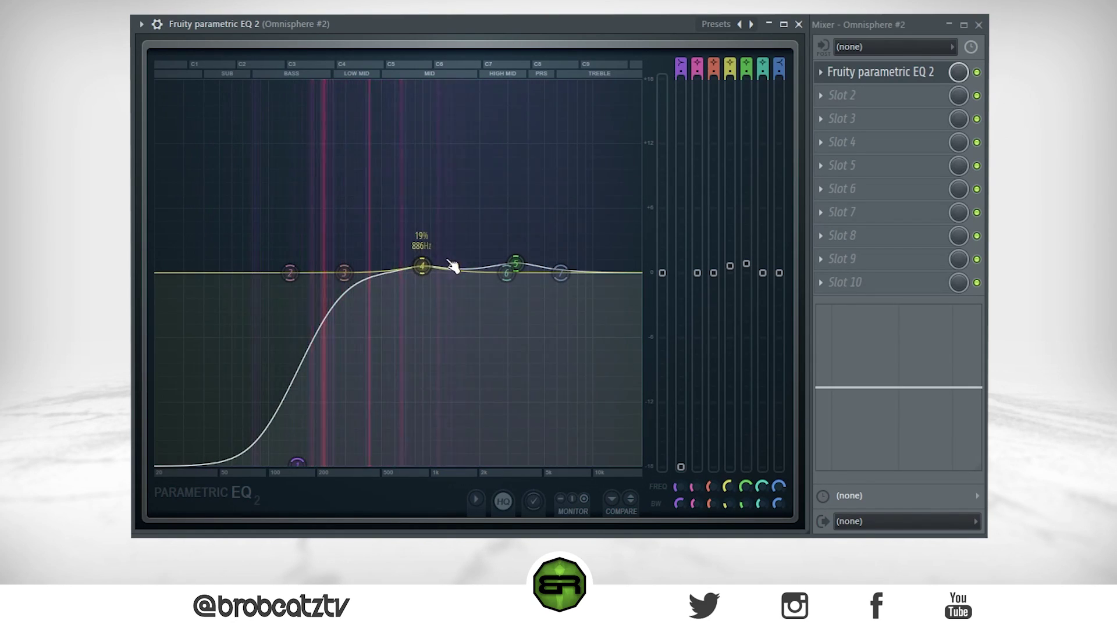
click(799, 24)
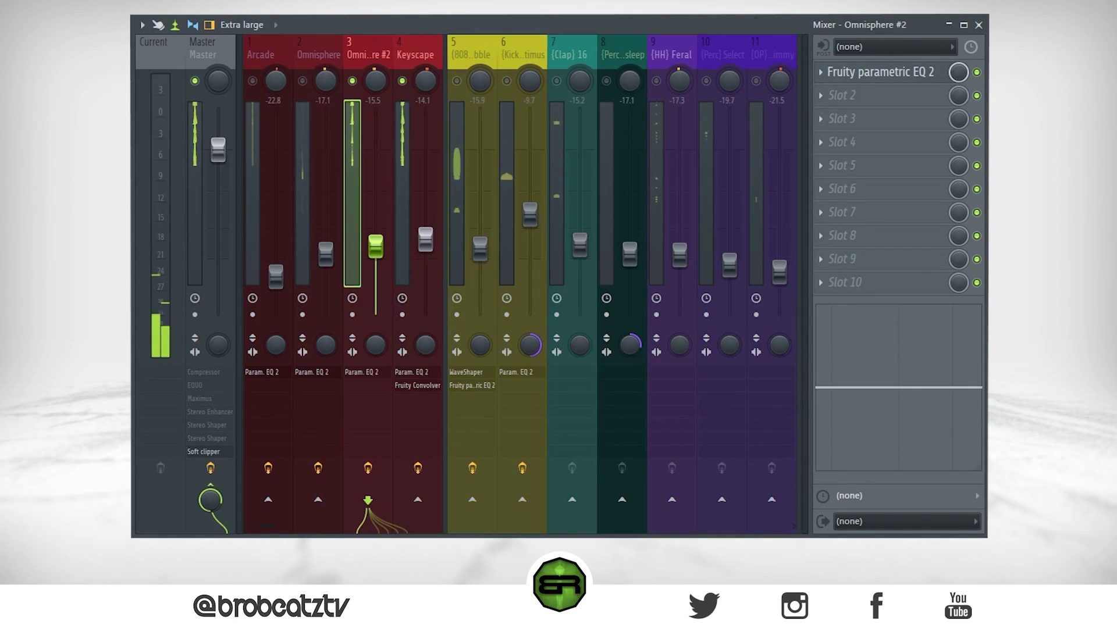
Solo Omnisphere together with Omnisphere #2 without Keyscape, and cut Omnisphere's lows with EQ band 1 at about 249 Hz.
click(308, 52)
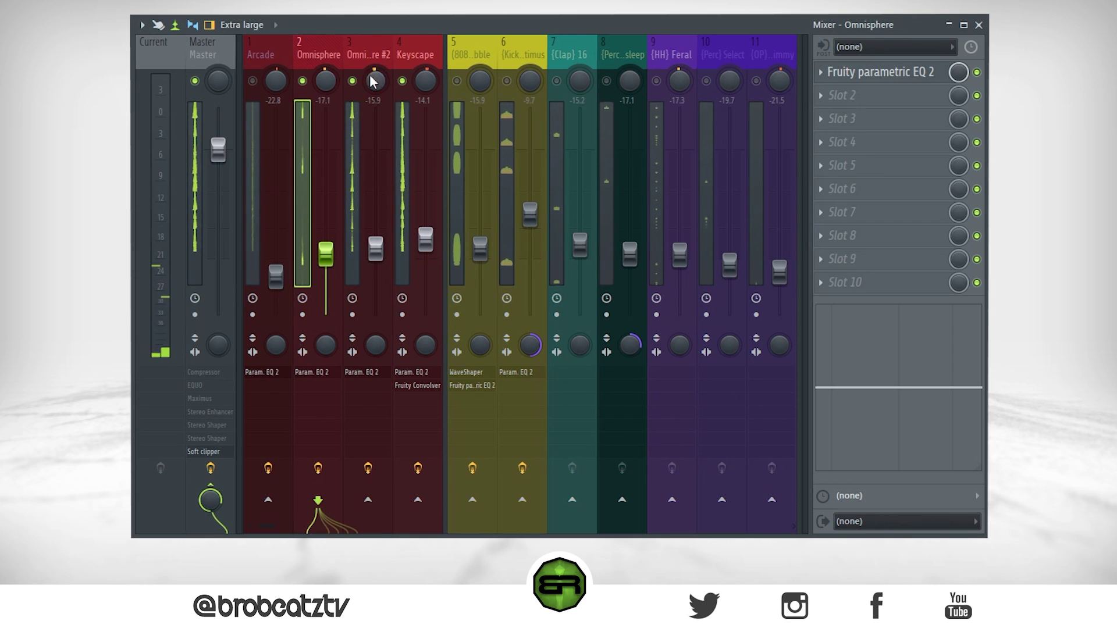
click(402, 80)
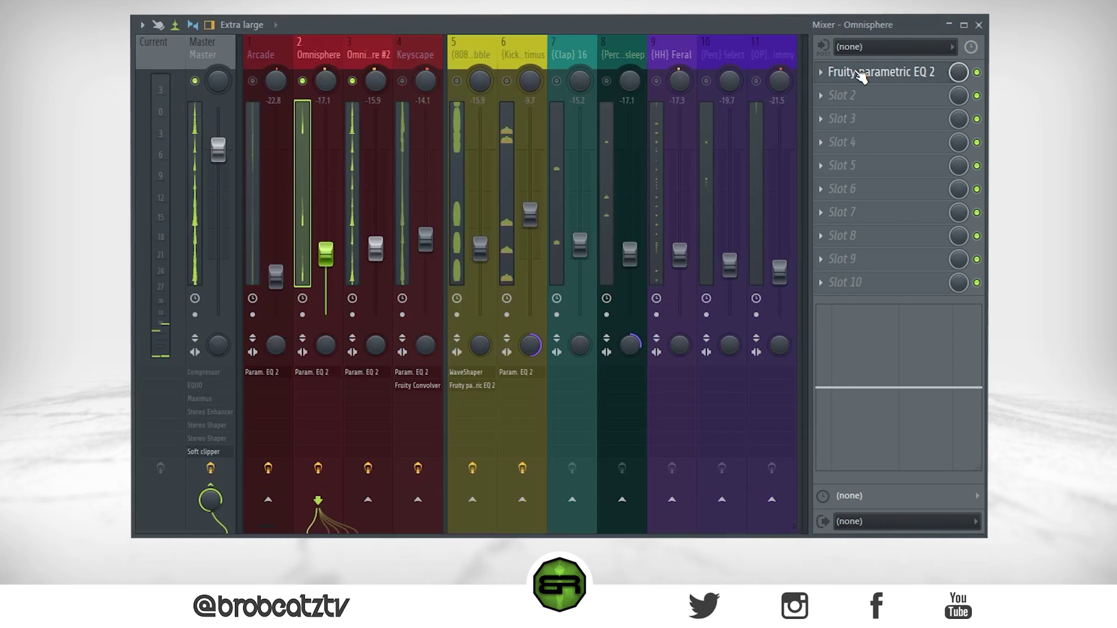
click(861, 74)
drag(236, 275, 370, 462)
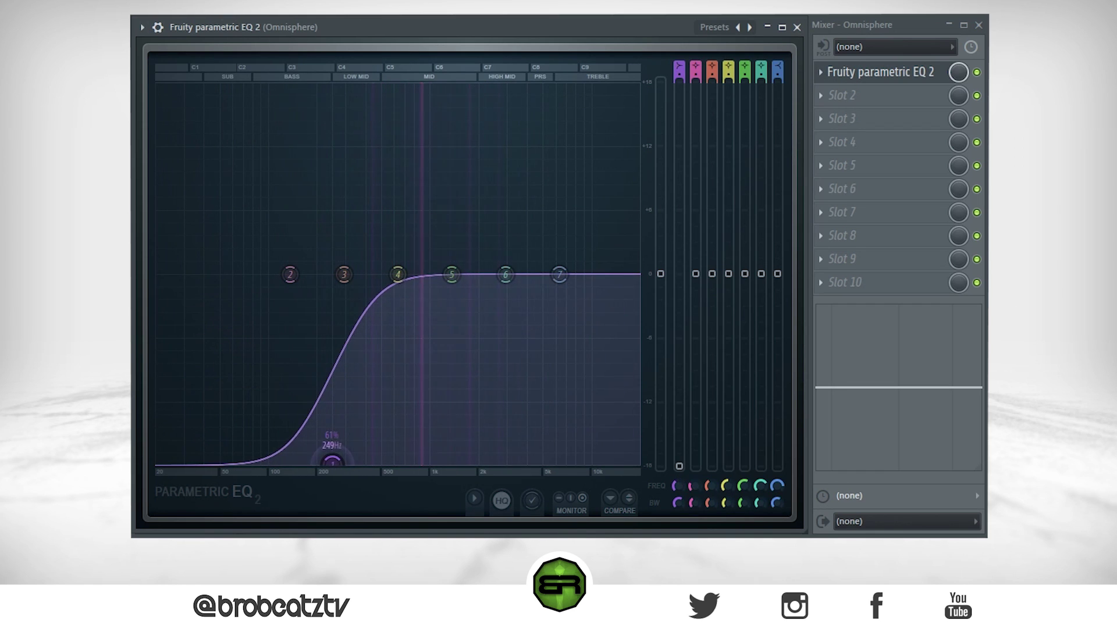
Boost Omnisphere's mids with EQ band 5 and 4676 Hz with band 6, and dip between them with band 3.
drag(451, 275, 430, 185)
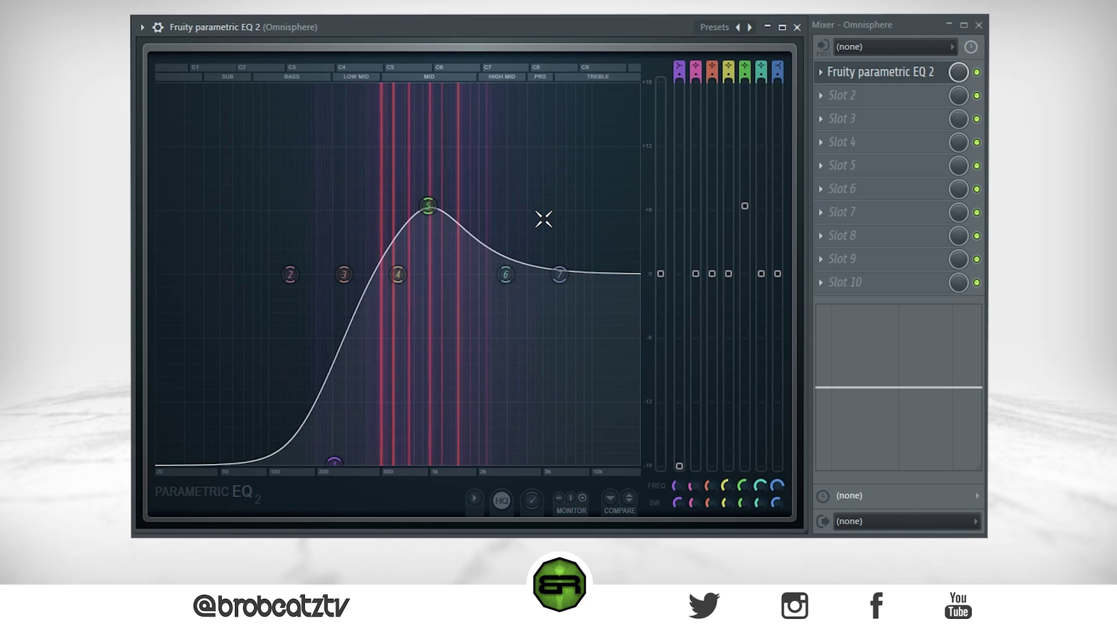
drag(505, 275, 538, 211)
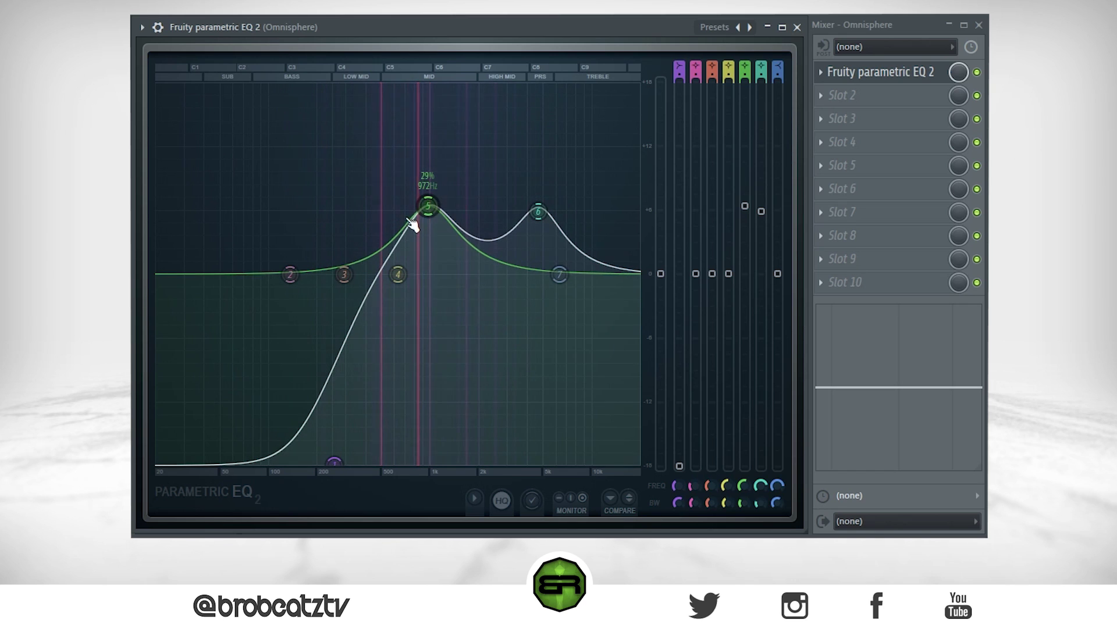
drag(472, 282, 473, 313)
drag(423, 211, 396, 198)
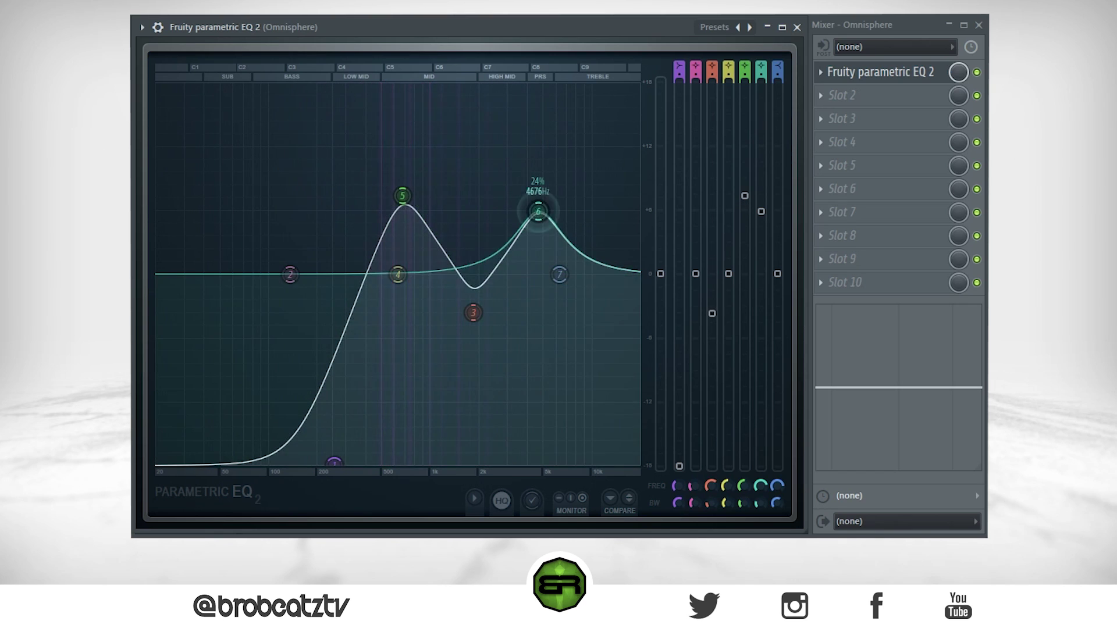
Reshape Omnisphere's EQ with band 5 in the low mids, a narrower band 6 near 2 kHz and band 3's dip around 1043 Hz.
drag(466, 131, 464, 98)
drag(490, 99, 490, 174)
drag(404, 197, 380, 206)
drag(476, 315, 437, 300)
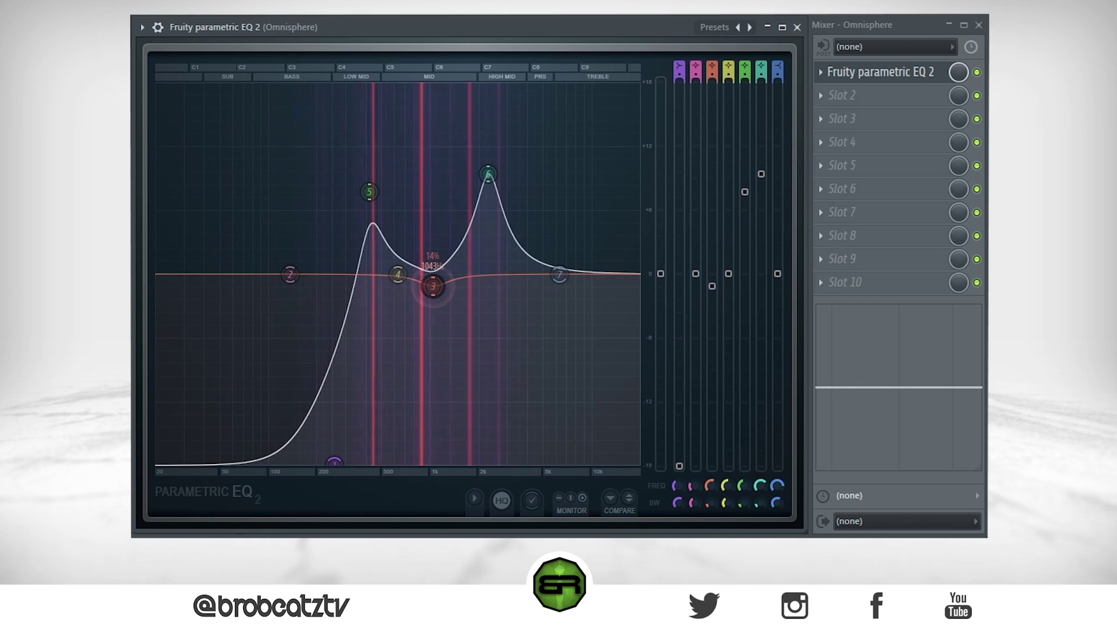
drag(761, 174, 749, 204)
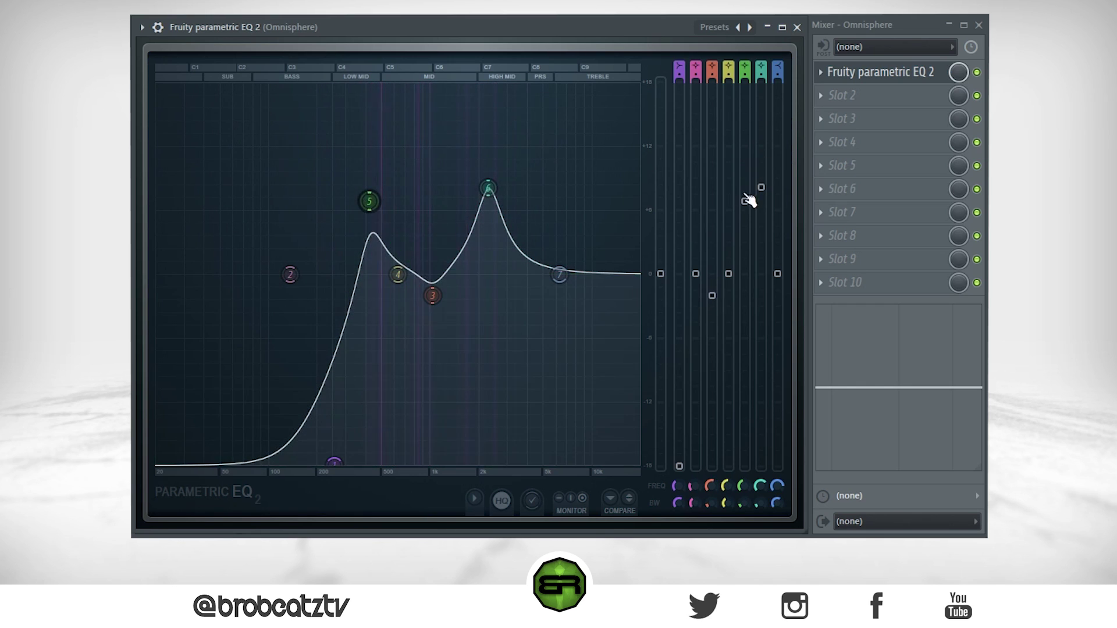
click(797, 27)
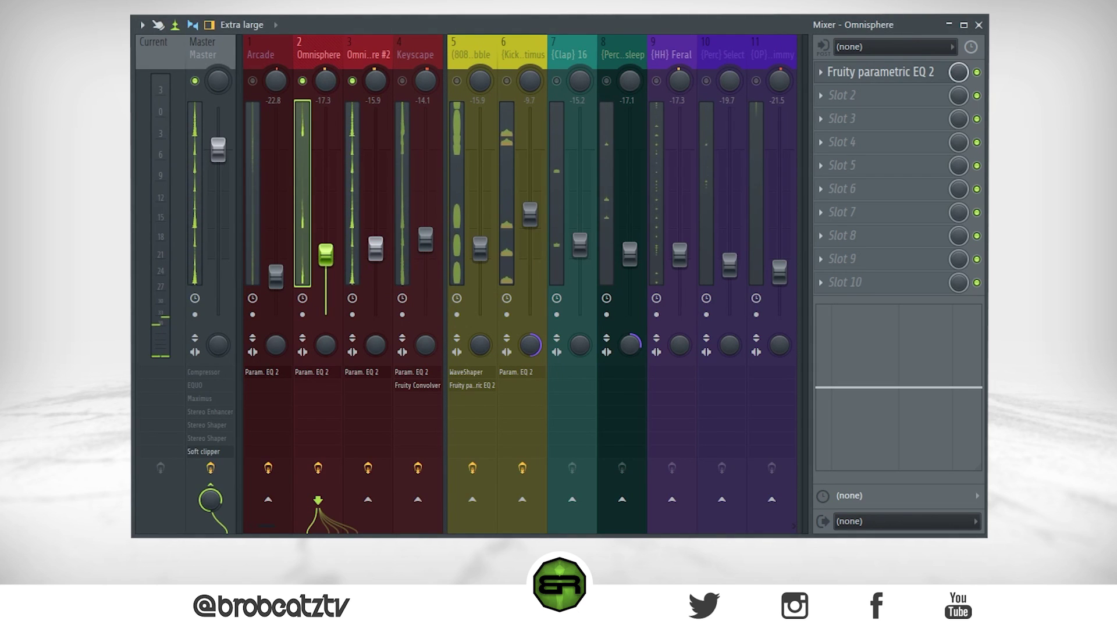
Add Arcade to the soloed tracks and roll off its low end with EQ band 1.
click(252, 82)
click(256, 105)
click(880, 71)
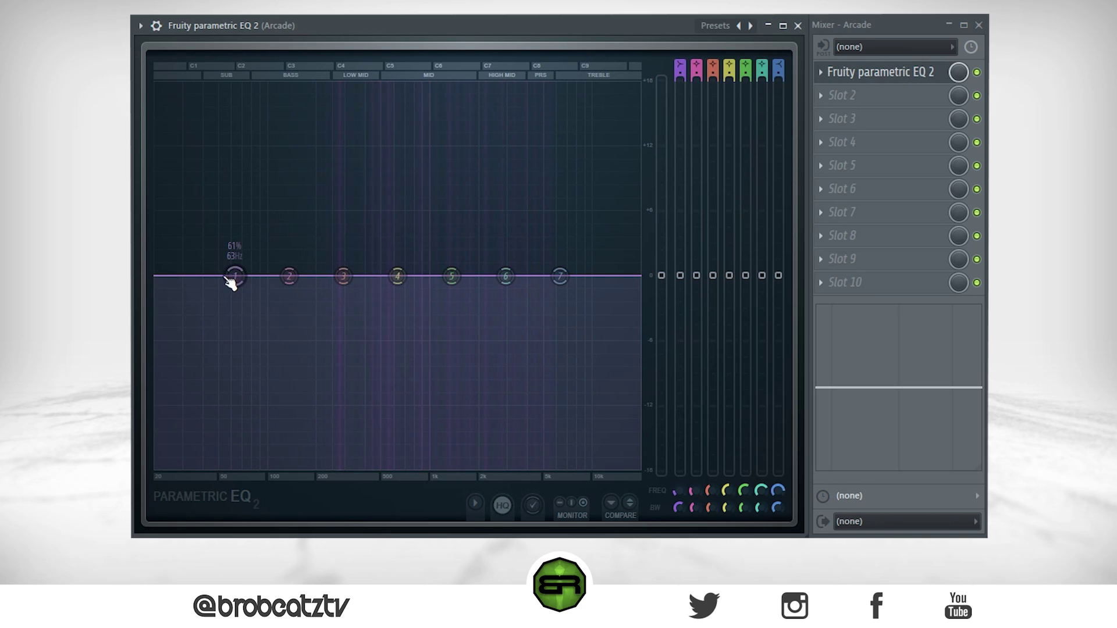
drag(232, 277, 355, 467)
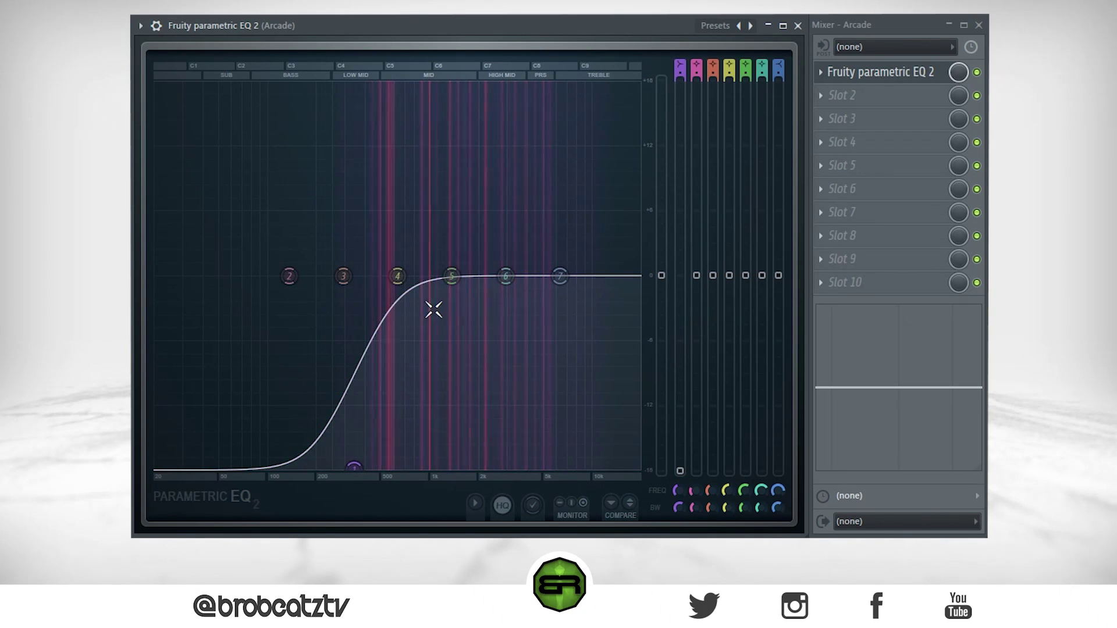
Boost Arcade's highs about 10 dB with EQ band 6 and its mids slightly with band 5, and lower the track to -23.7 dB.
drag(505, 275, 567, 169)
drag(454, 278, 420, 267)
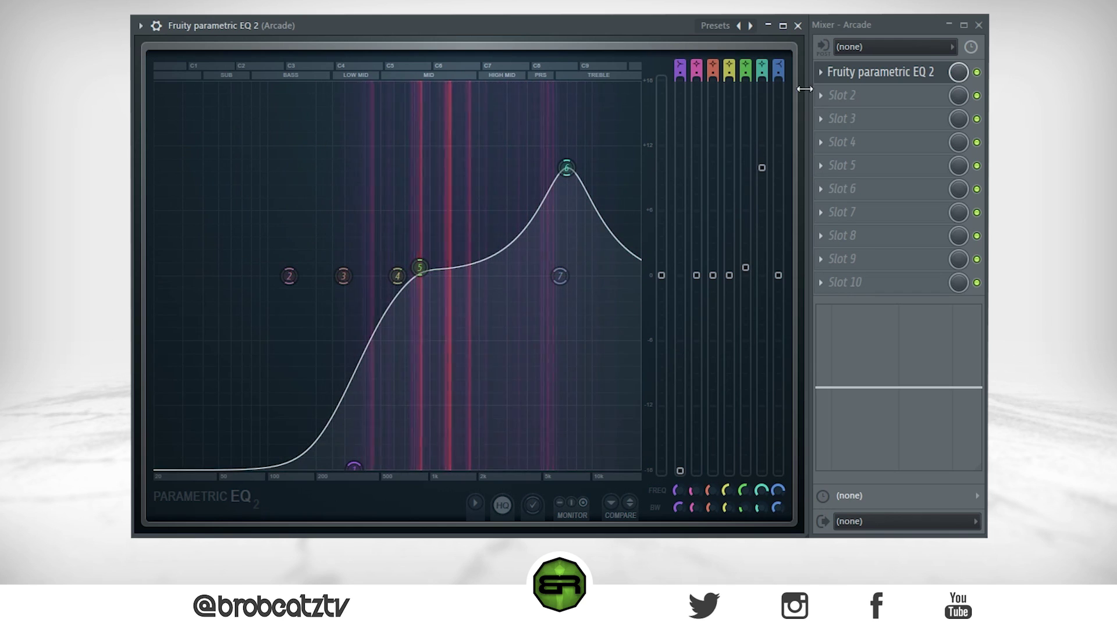
click(799, 26)
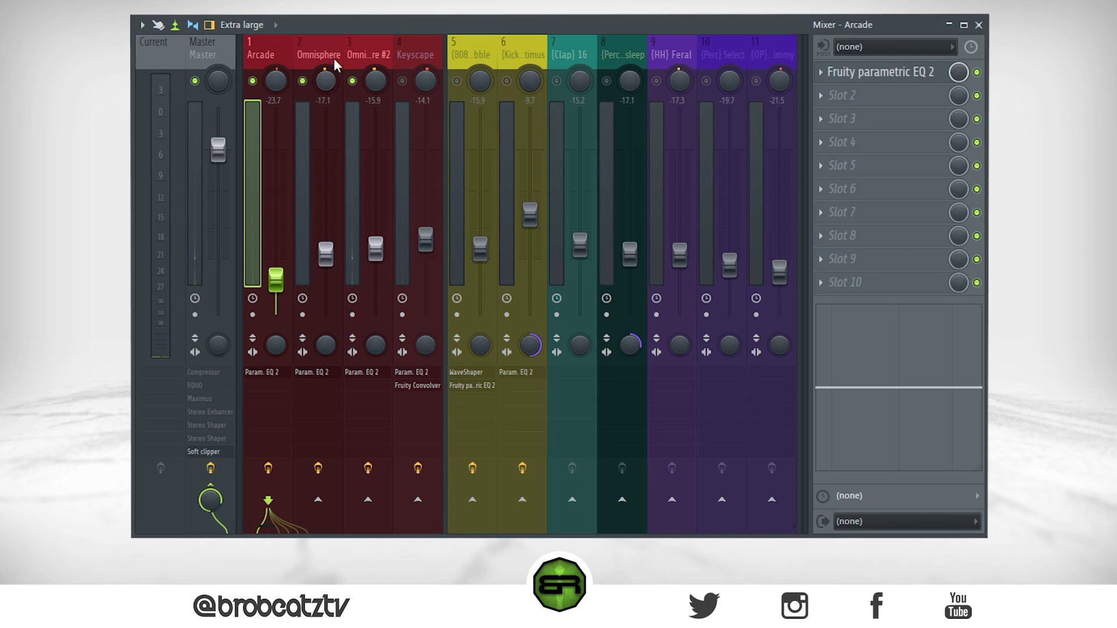
Review the EQ curves of the Arcade and Omnisphere #2 tracks.
click(832, 73)
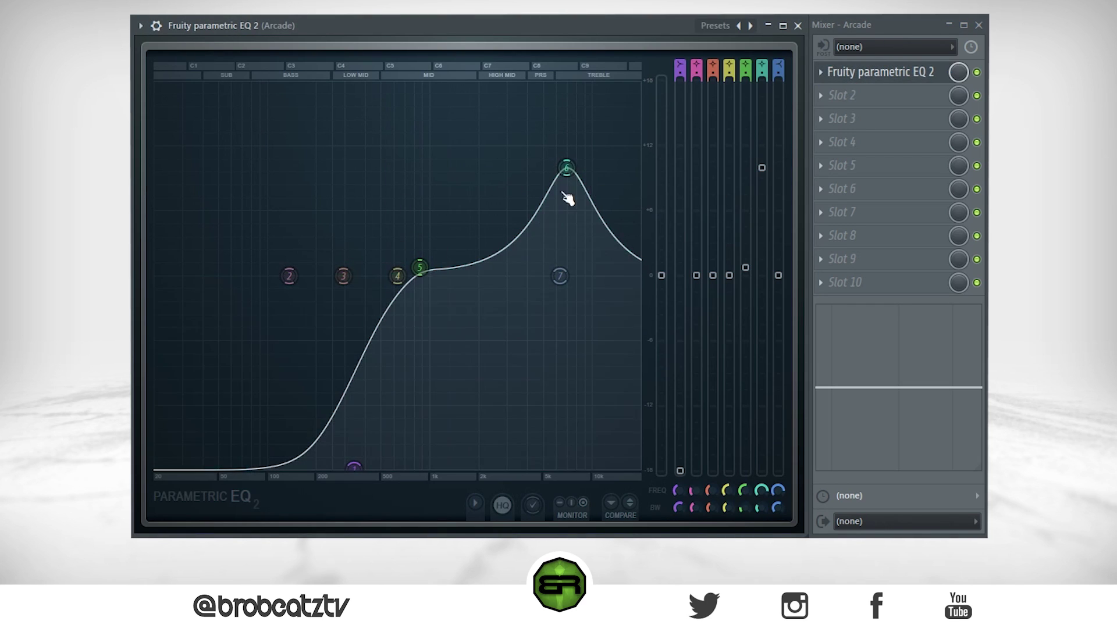
click(800, 27)
click(302, 50)
click(344, 51)
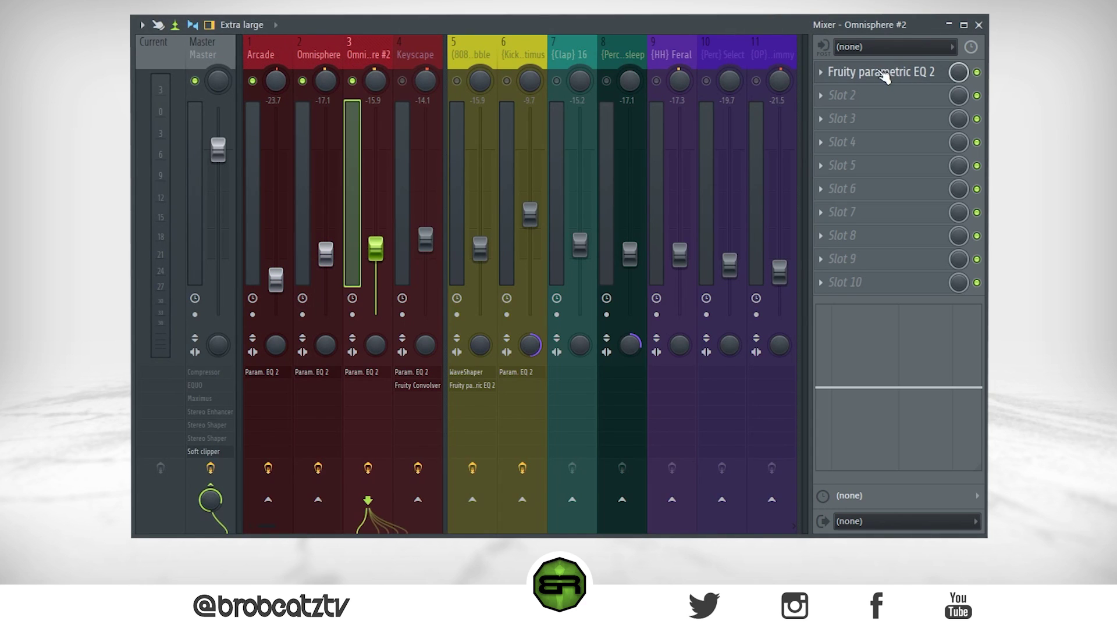
click(896, 72)
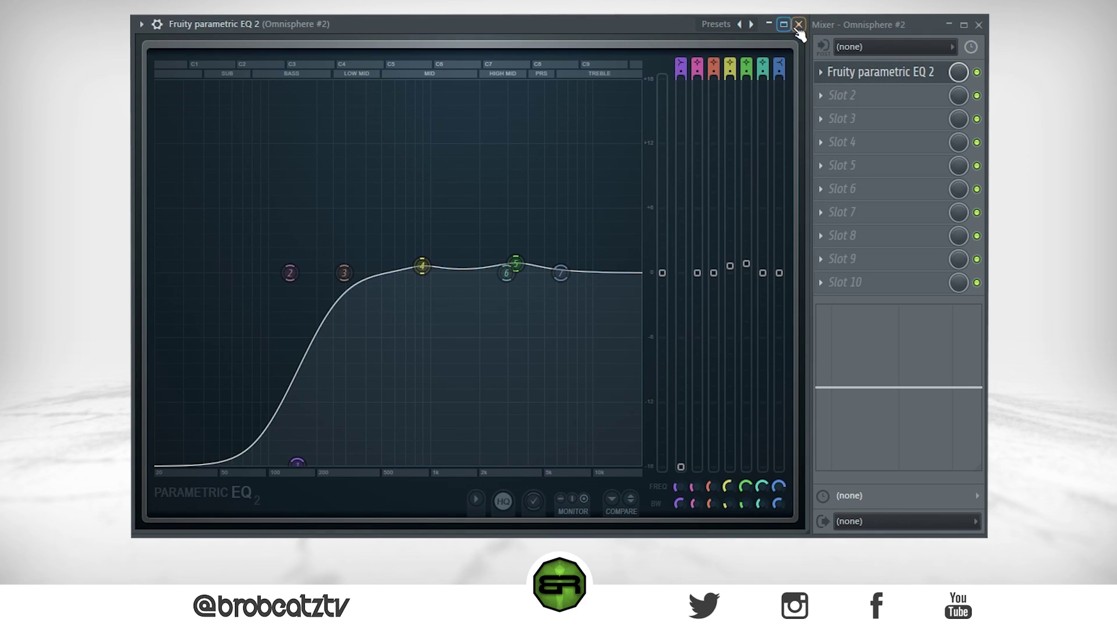
click(799, 25)
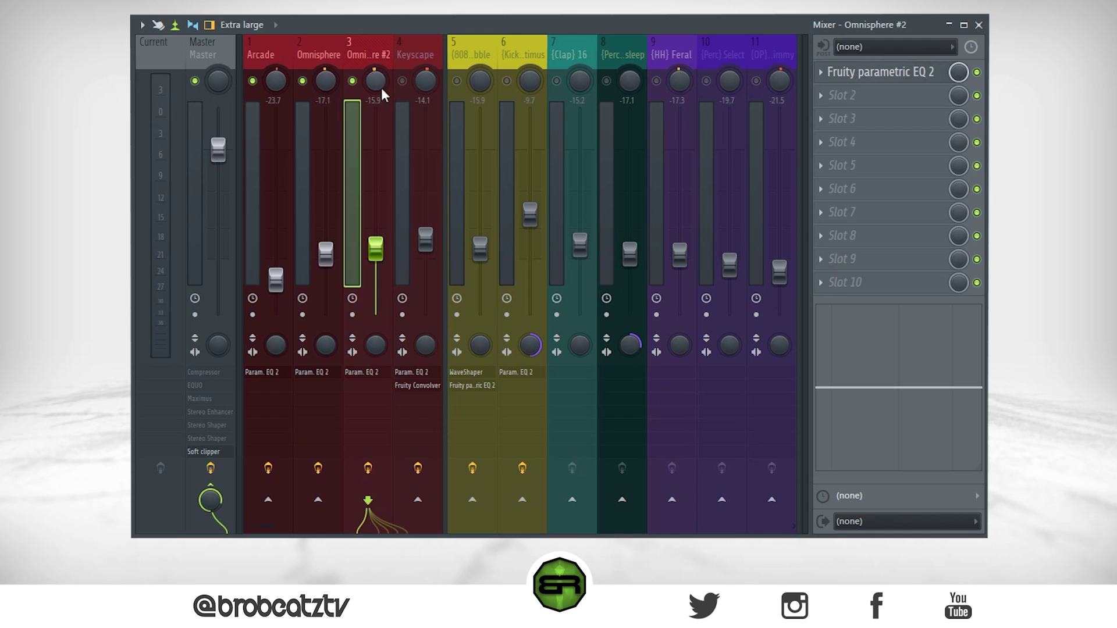
Bring all tracks back in and level the four melody tracks as a group, with Arcade at -22.5 dB and Keyscape at -13.6 dB.
click(402, 81)
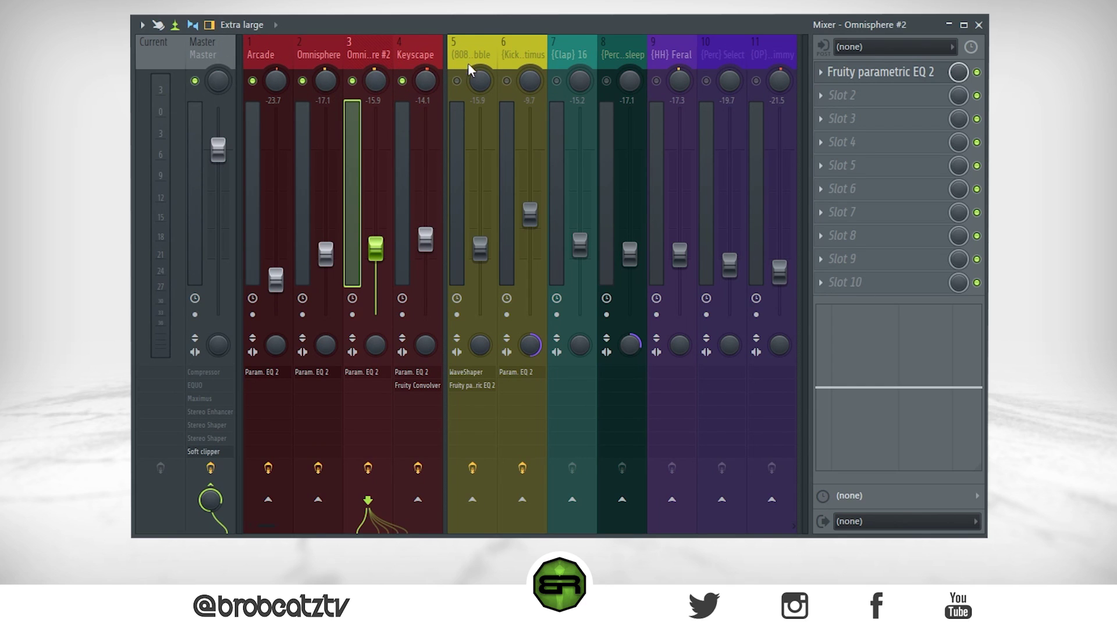
click(457, 80)
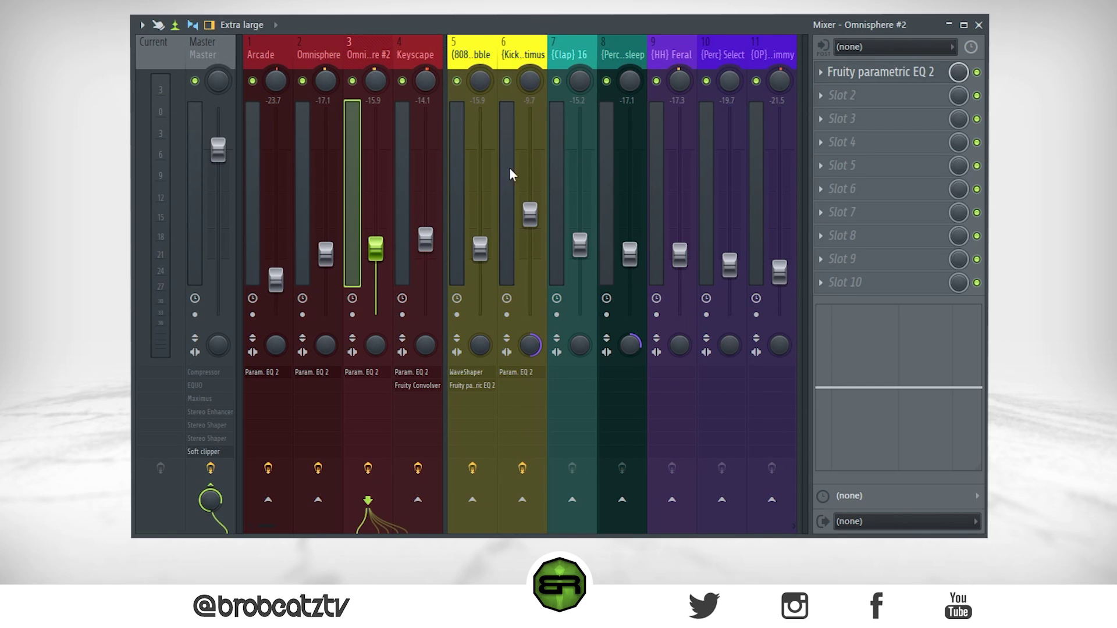
drag(400, 54, 261, 56)
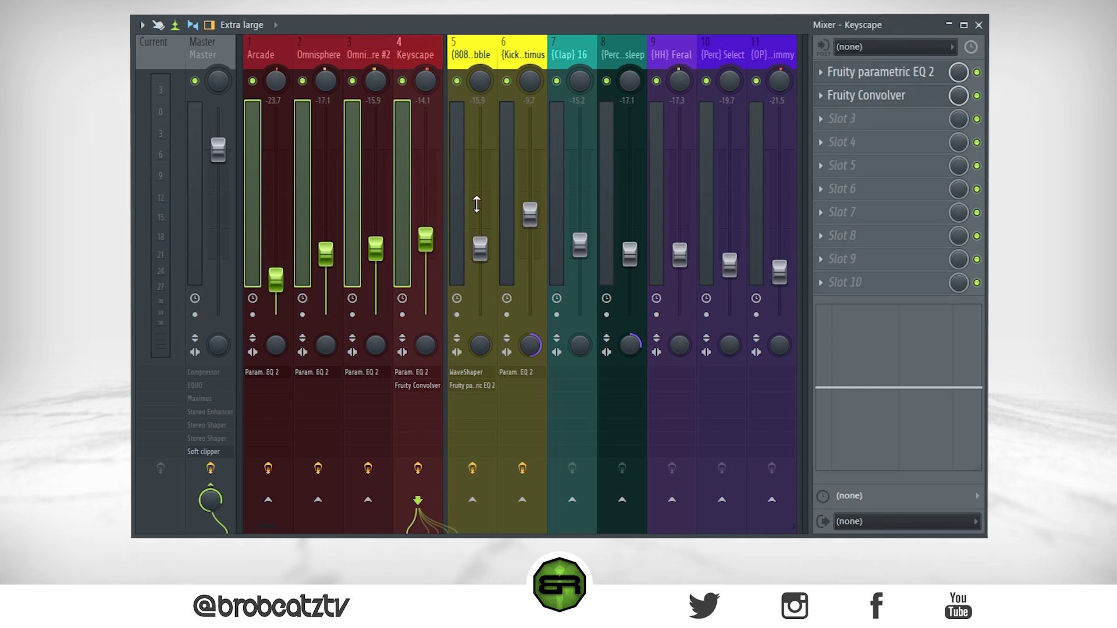
drag(434, 242, 434, 246)
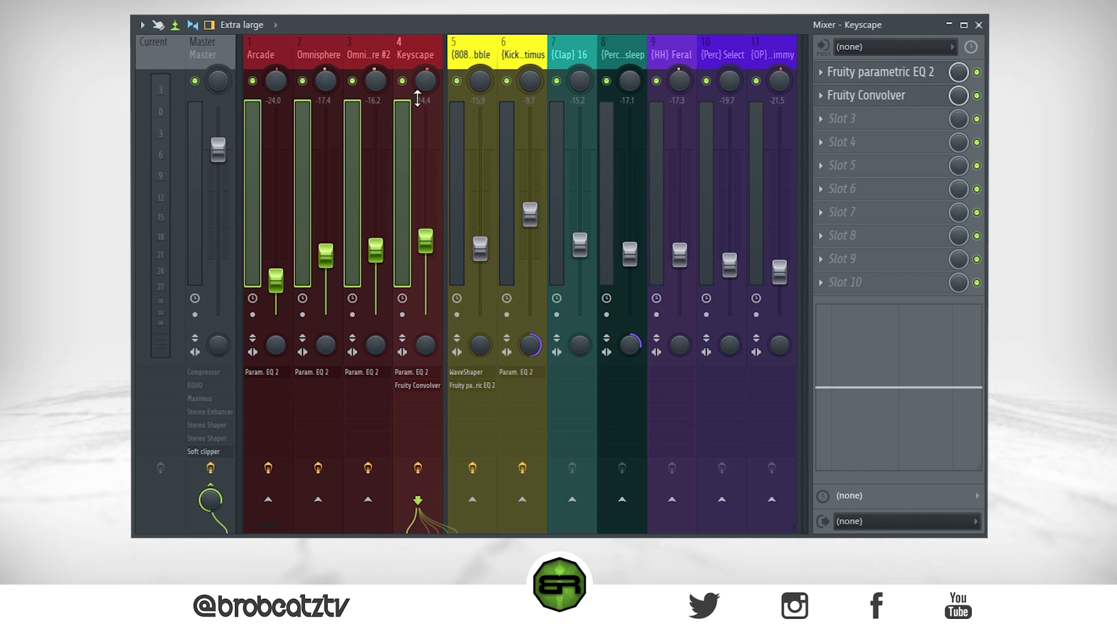
key(space)
drag(431, 240, 431, 236)
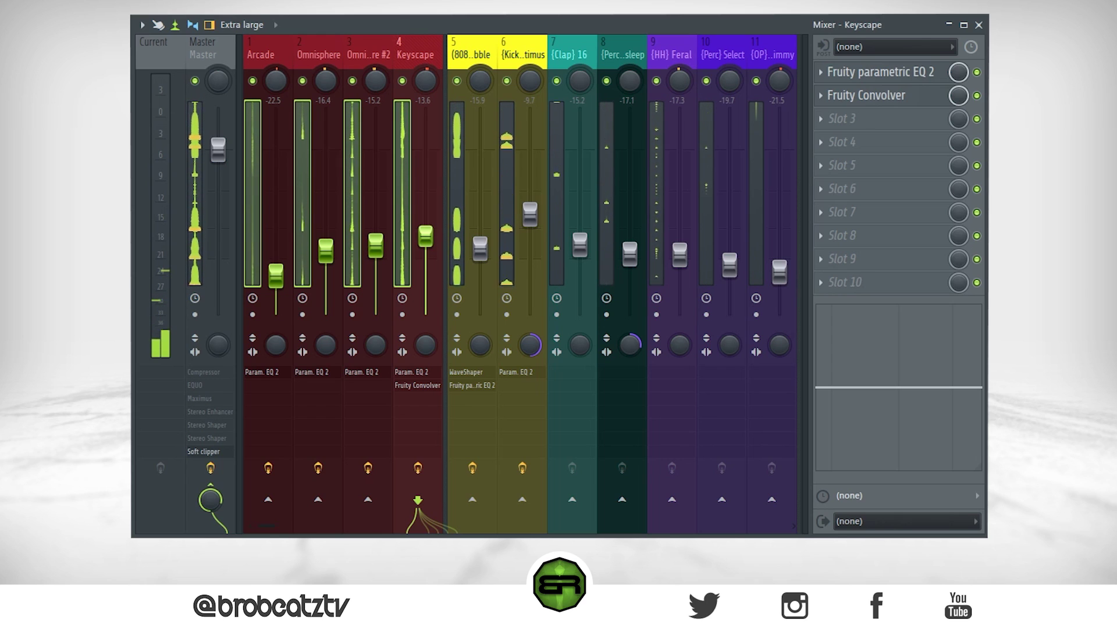
Check the master's Fruity Compressor settings, and enable Fruity Compressor and EQUO on the master during playback.
click(273, 50)
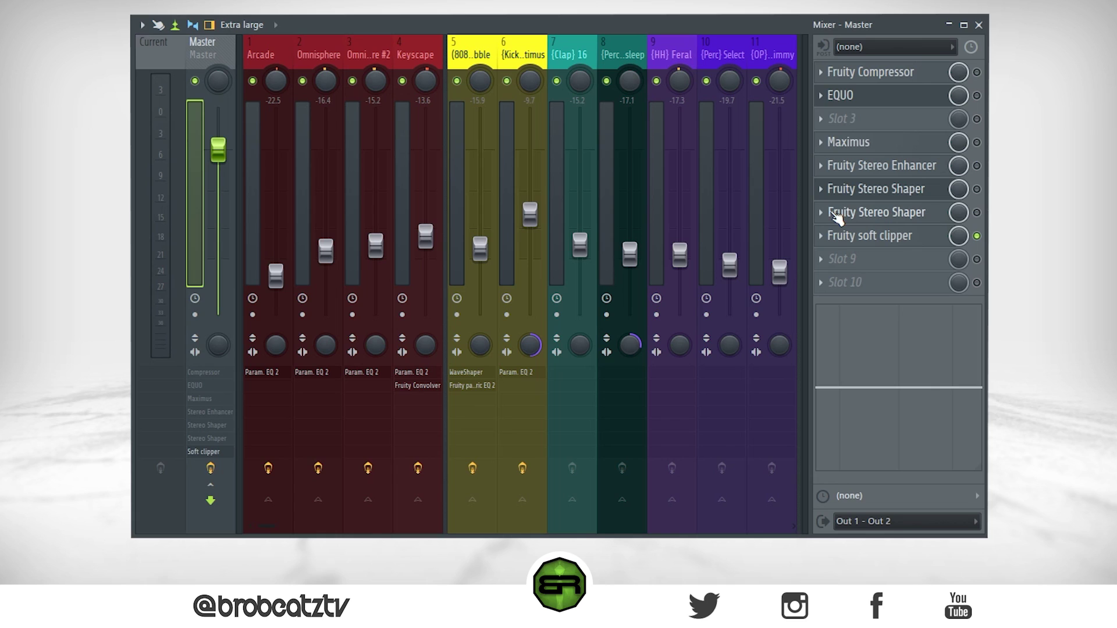
click(896, 71)
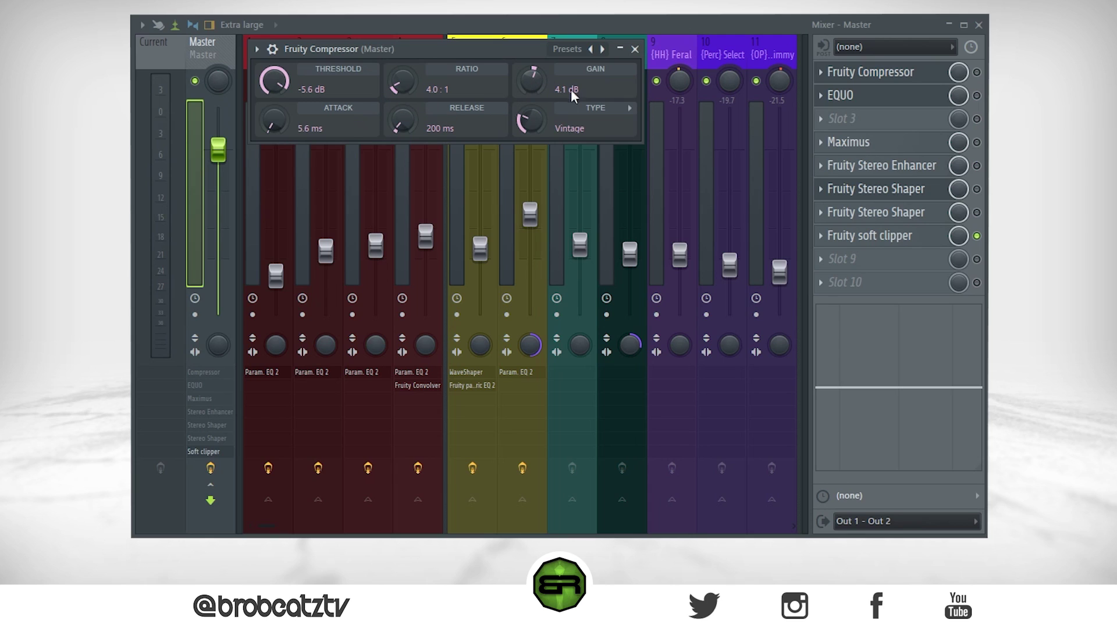
click(634, 50)
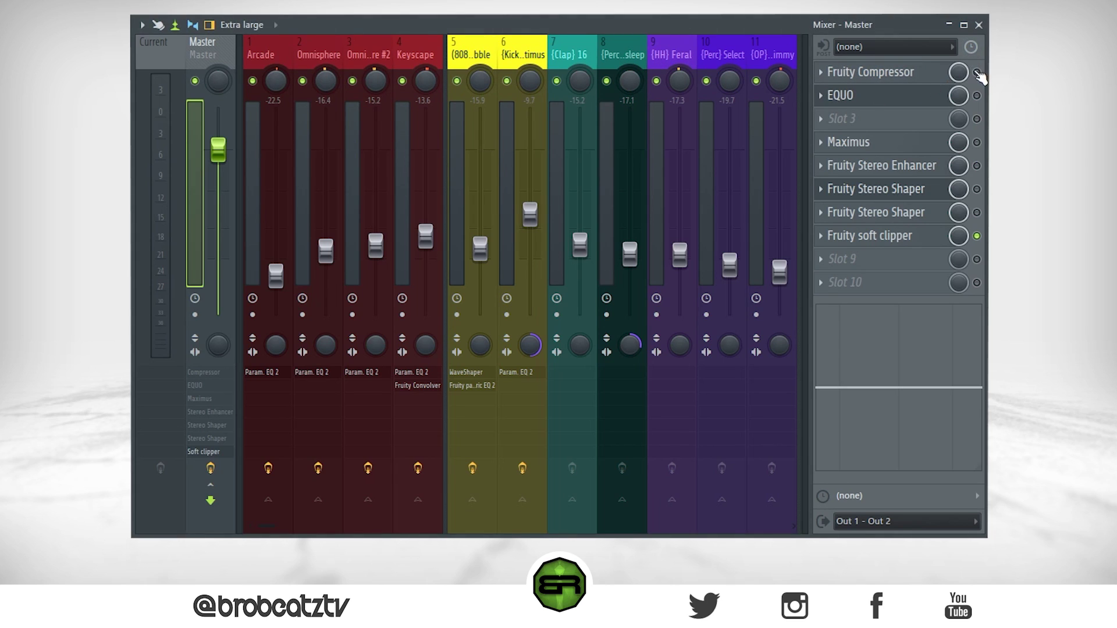
key(space)
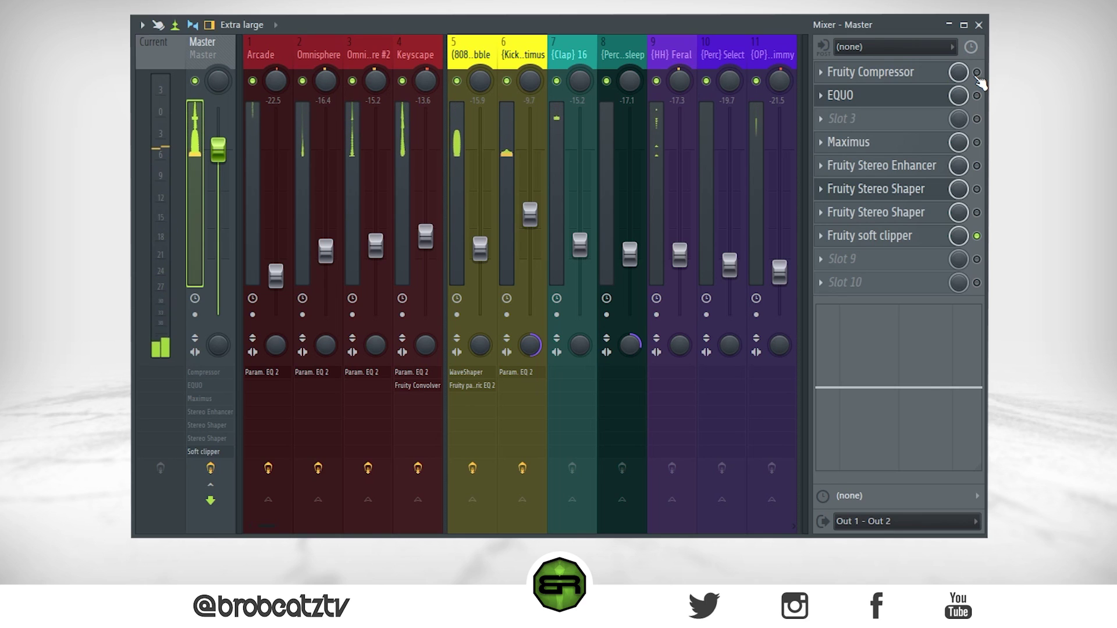
click(976, 73)
click(977, 95)
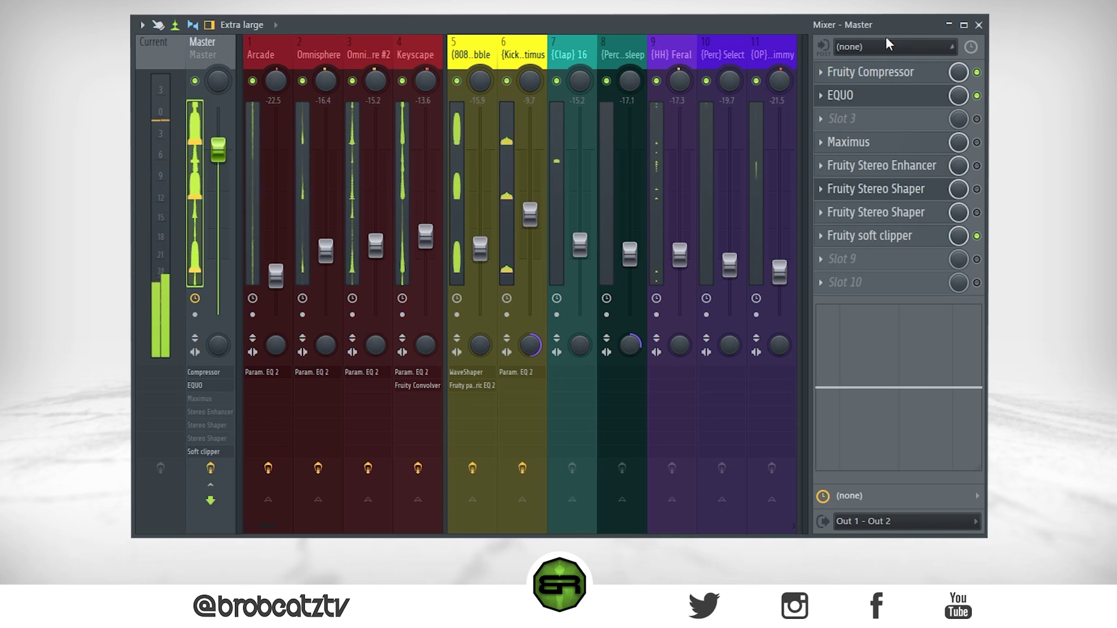
Review the master's EQUO curve and compare playback with EQUO bypassed and enabled.
click(896, 96)
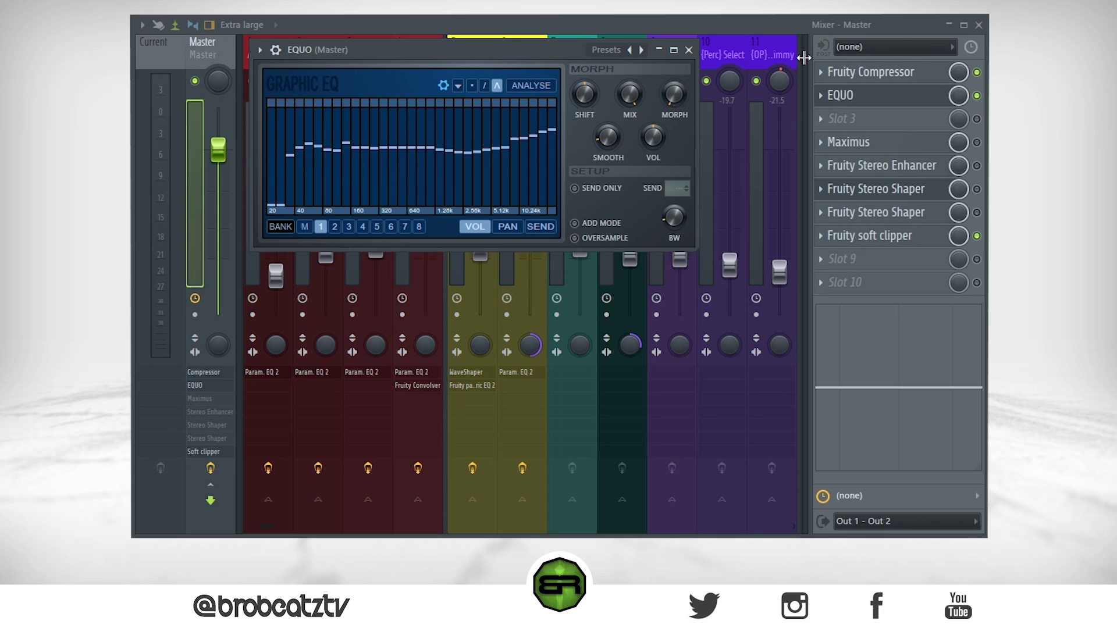
click(977, 96)
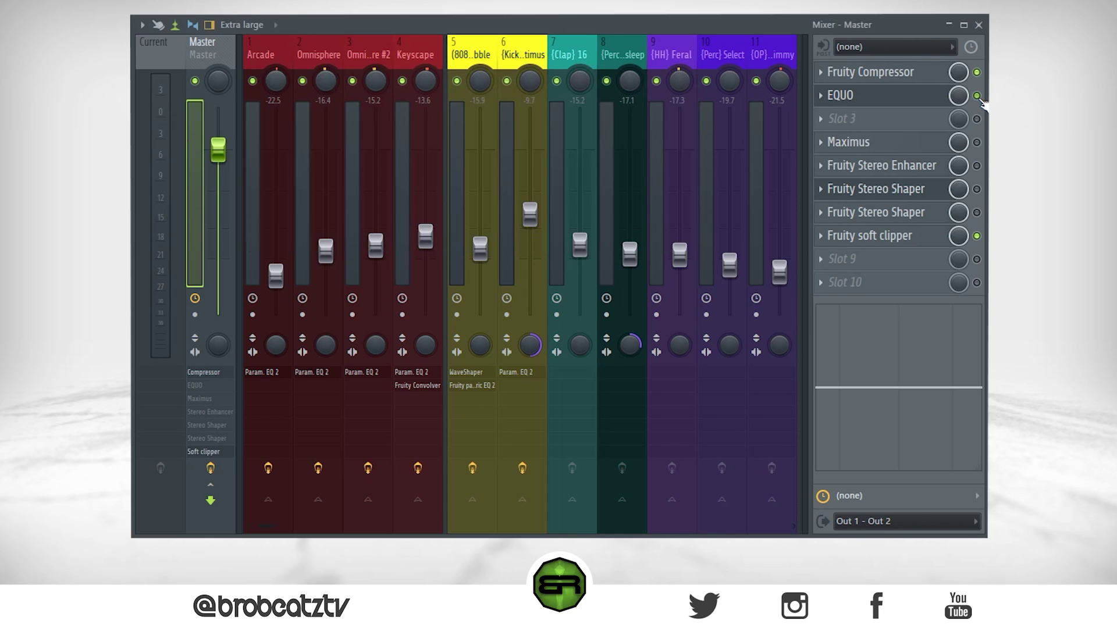
key(space)
click(978, 96)
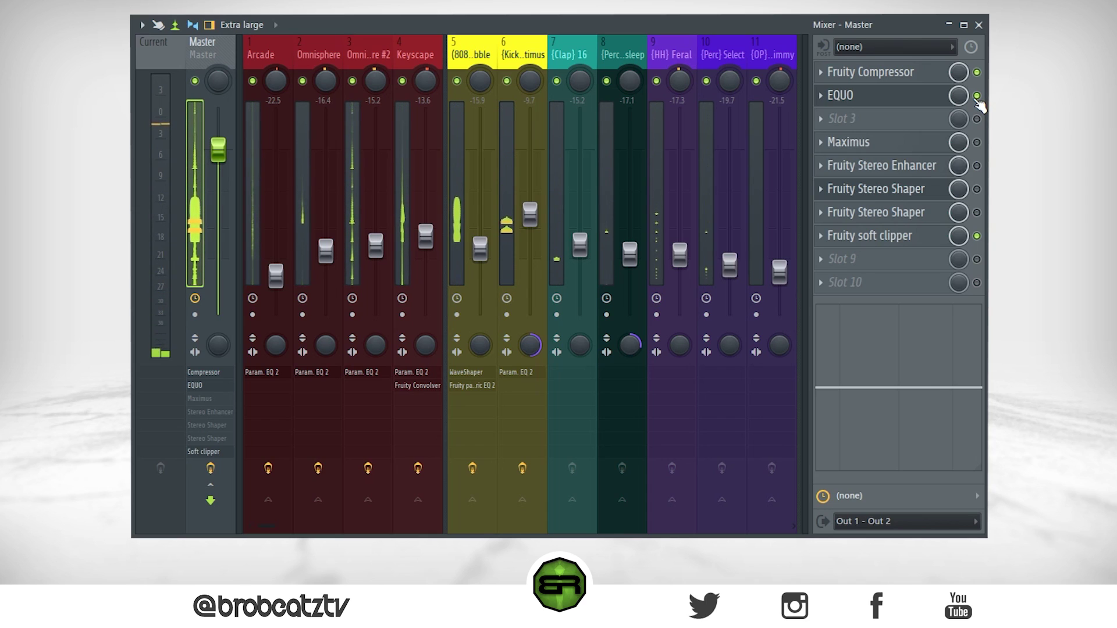
Disable Fruity Compressor and EQUO on the master, enable Maximus in their place and open its settings.
click(977, 72)
click(977, 95)
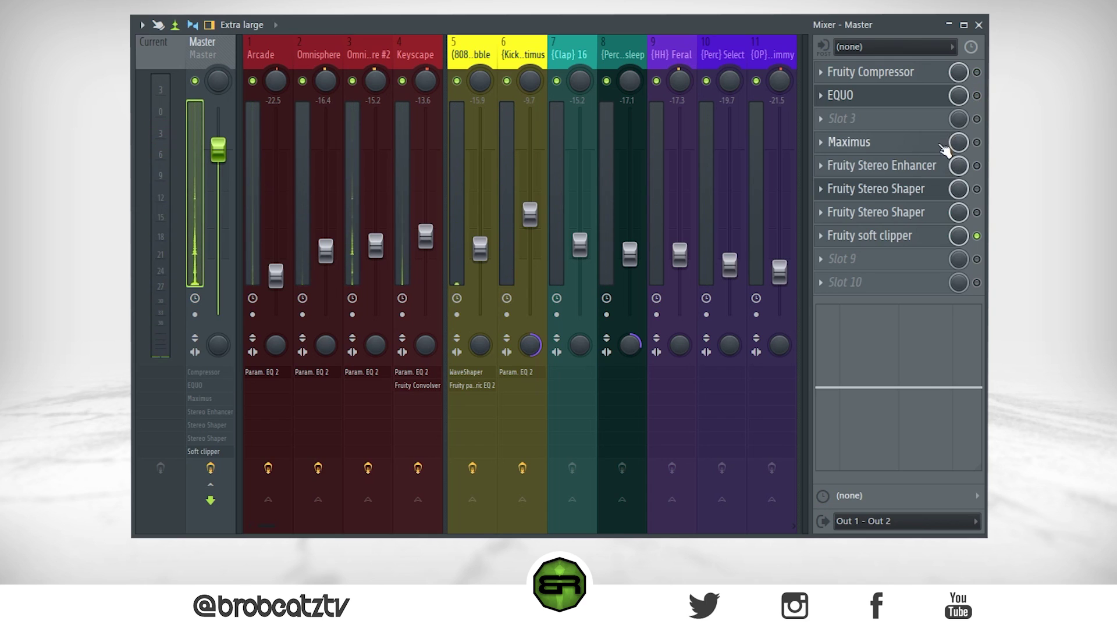
click(977, 142)
click(862, 146)
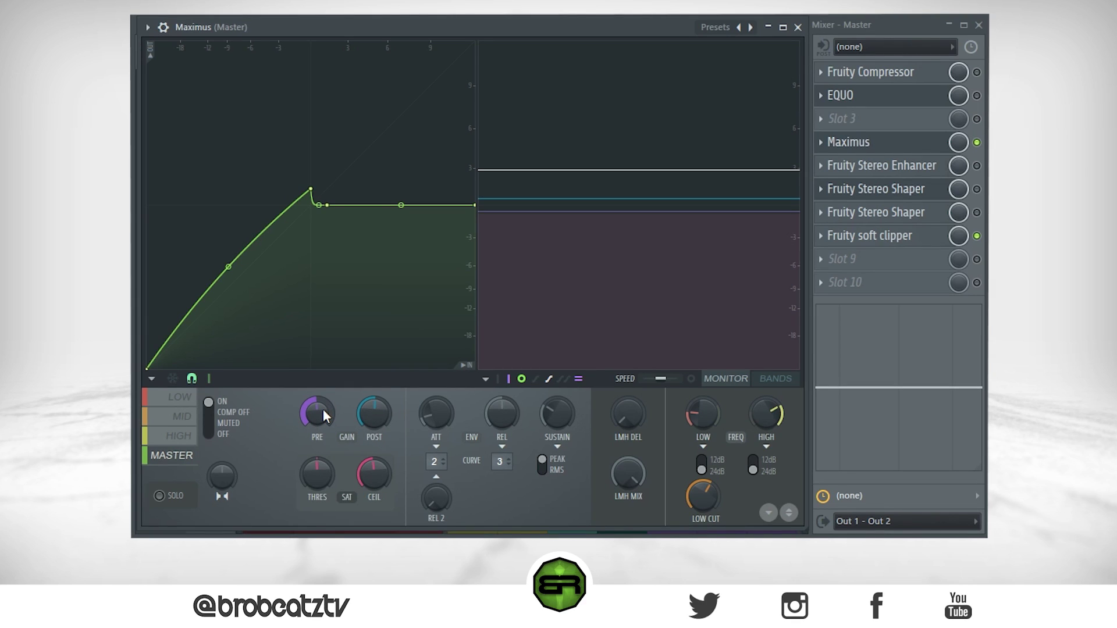
Review the Master, Low, Mid and High band curves in Maximus, briefly straightening the Mid curve and bending it back.
drag(373, 474, 365, 469)
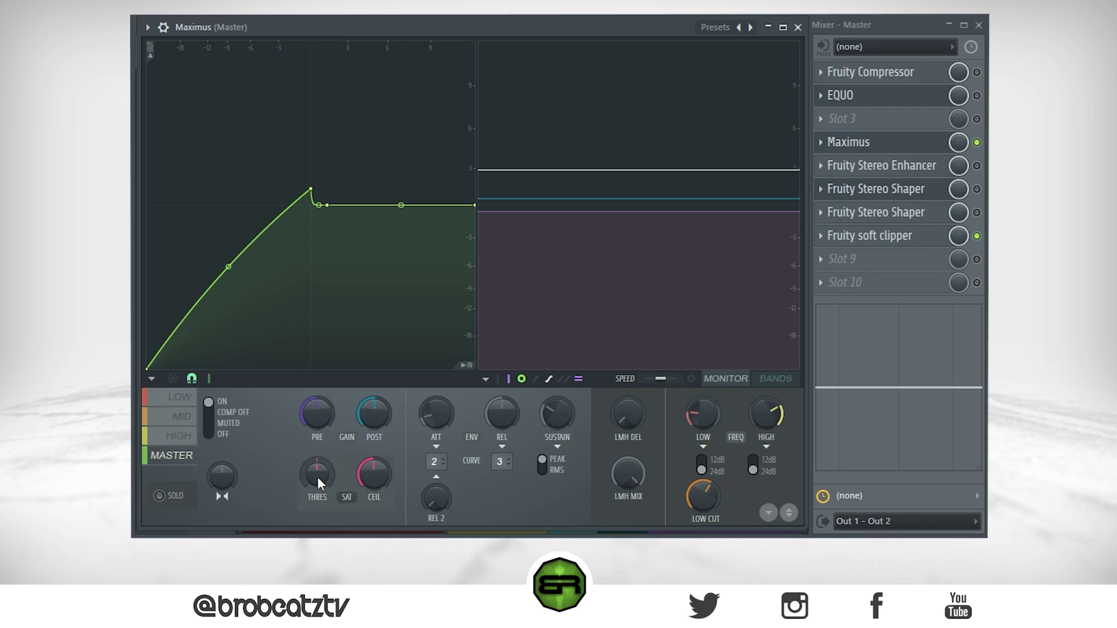
click(181, 397)
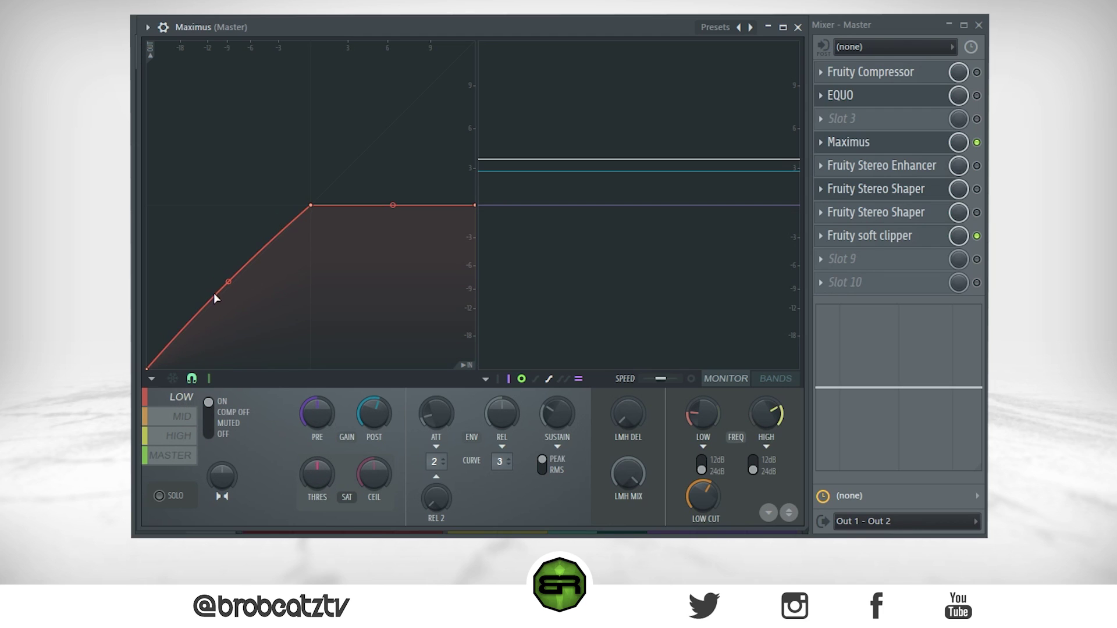
click(181, 417)
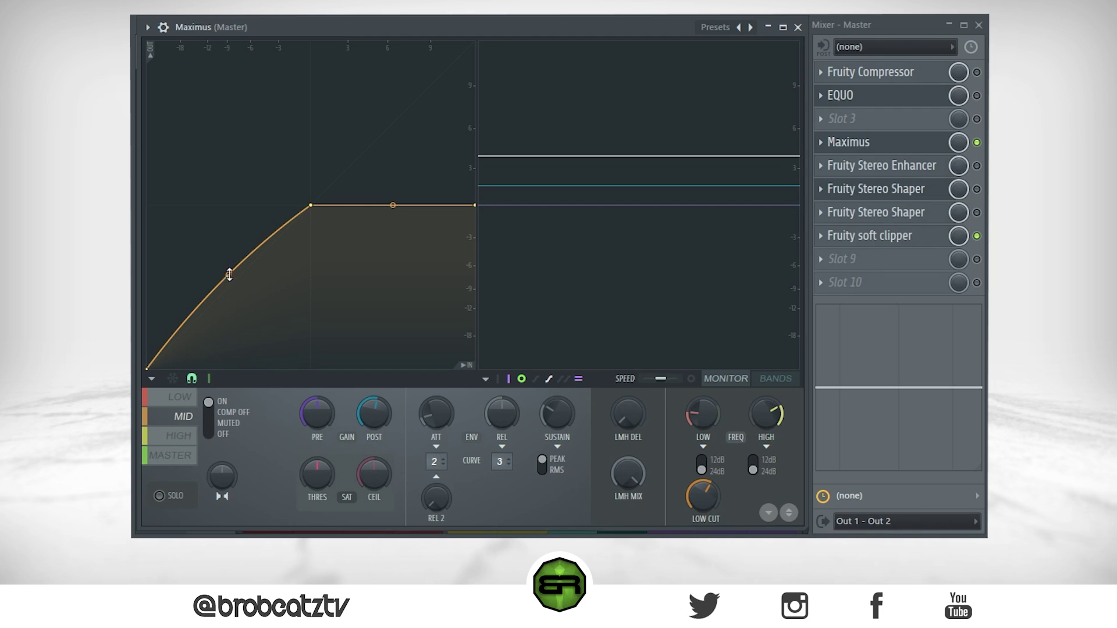
drag(229, 271, 226, 355)
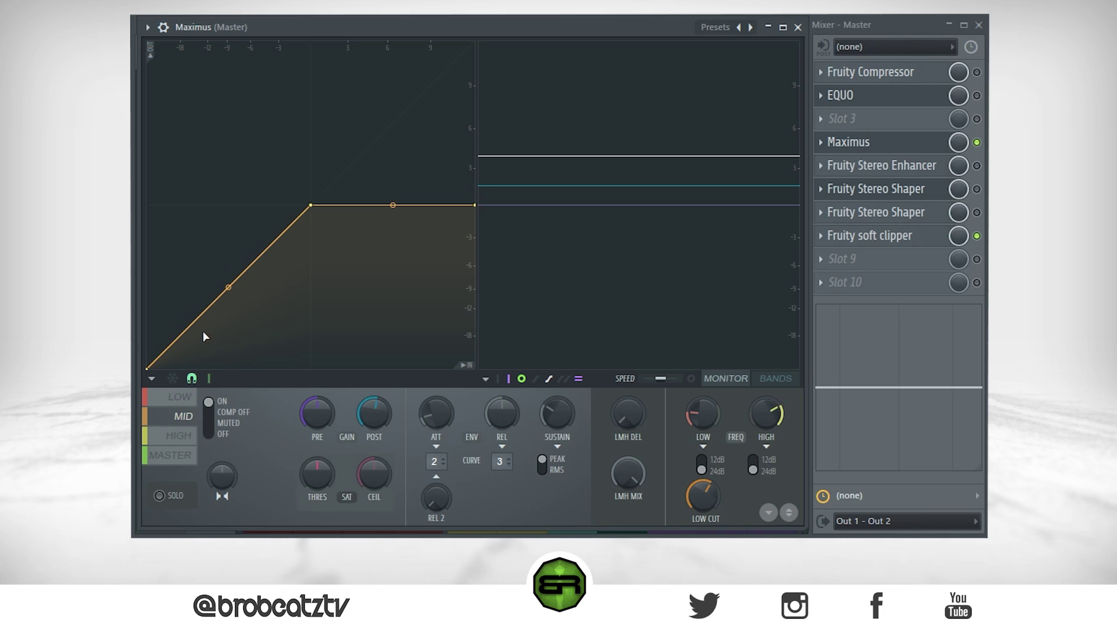
drag(227, 297, 228, 272)
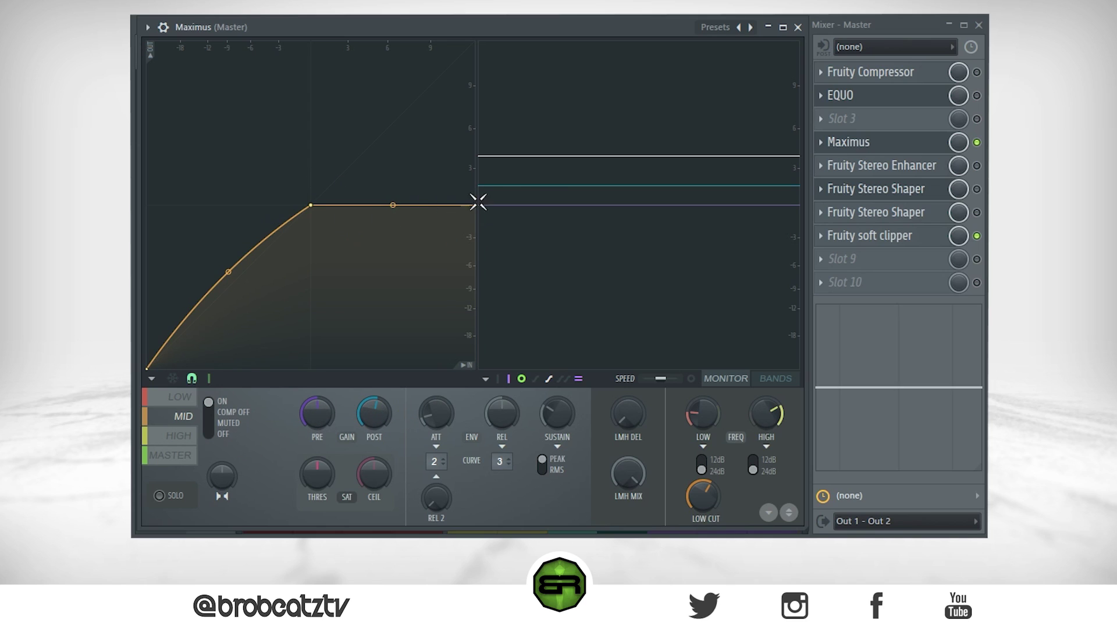
click(176, 436)
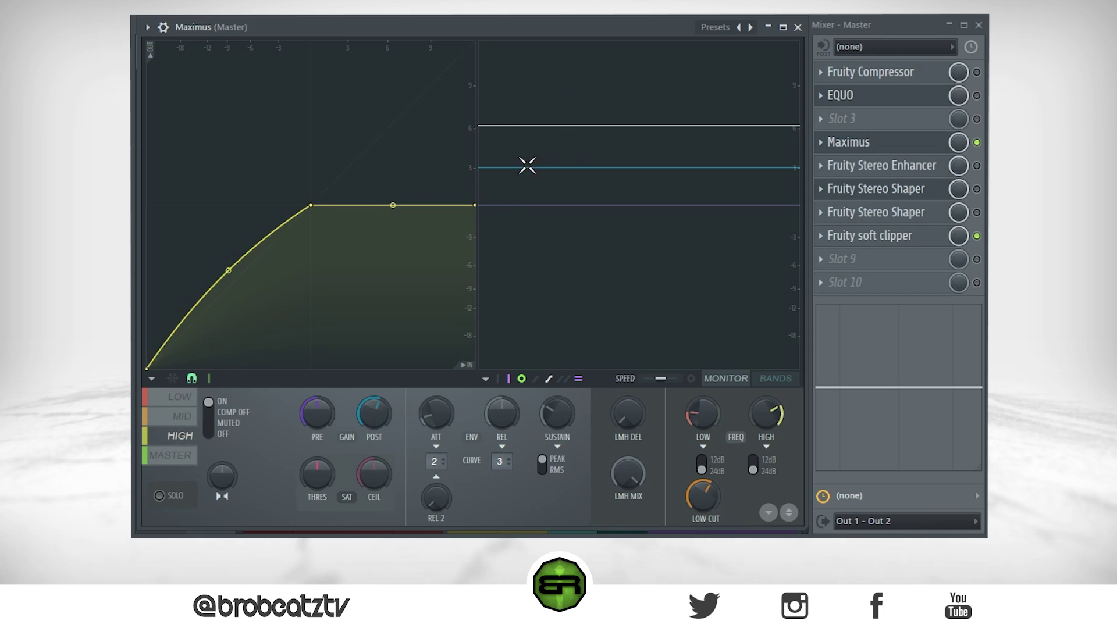
click(693, 421)
click(798, 27)
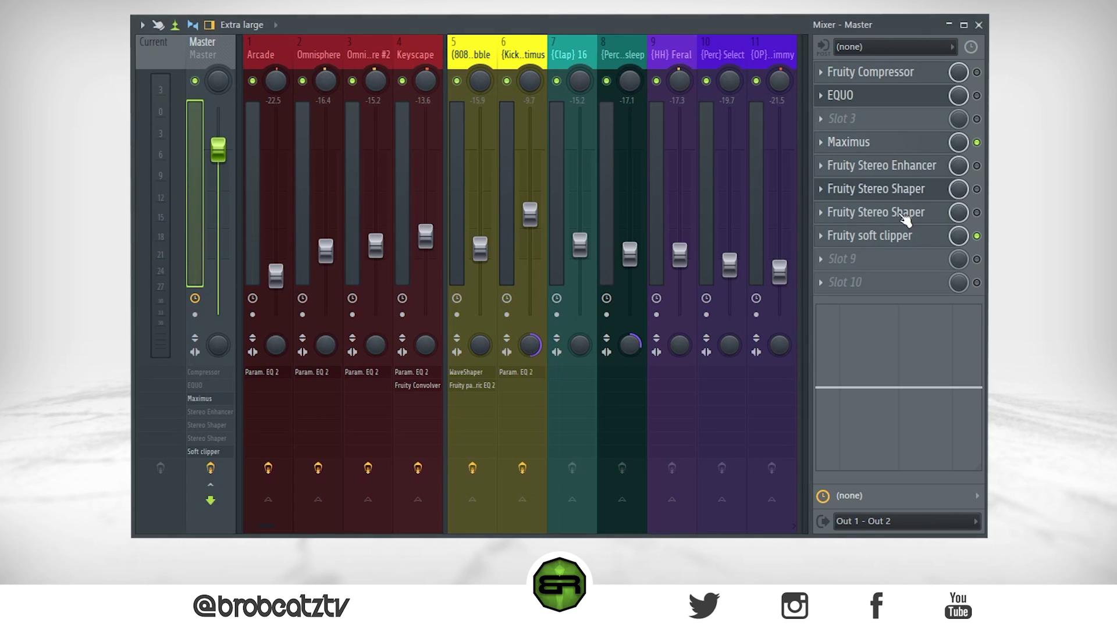
Enable Fruity Stereo Enhancer on the master and adjust its volume.
click(976, 166)
click(903, 171)
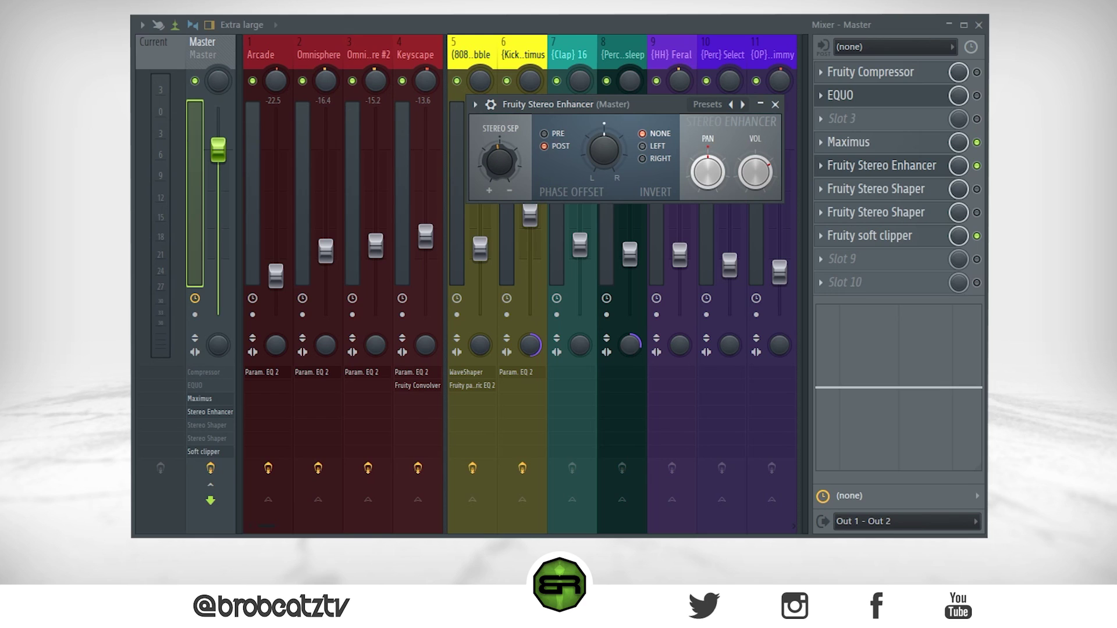
right_click(762, 171)
click(752, 175)
right_click(754, 175)
click(758, 179)
drag(757, 173, 758, 167)
click(775, 105)
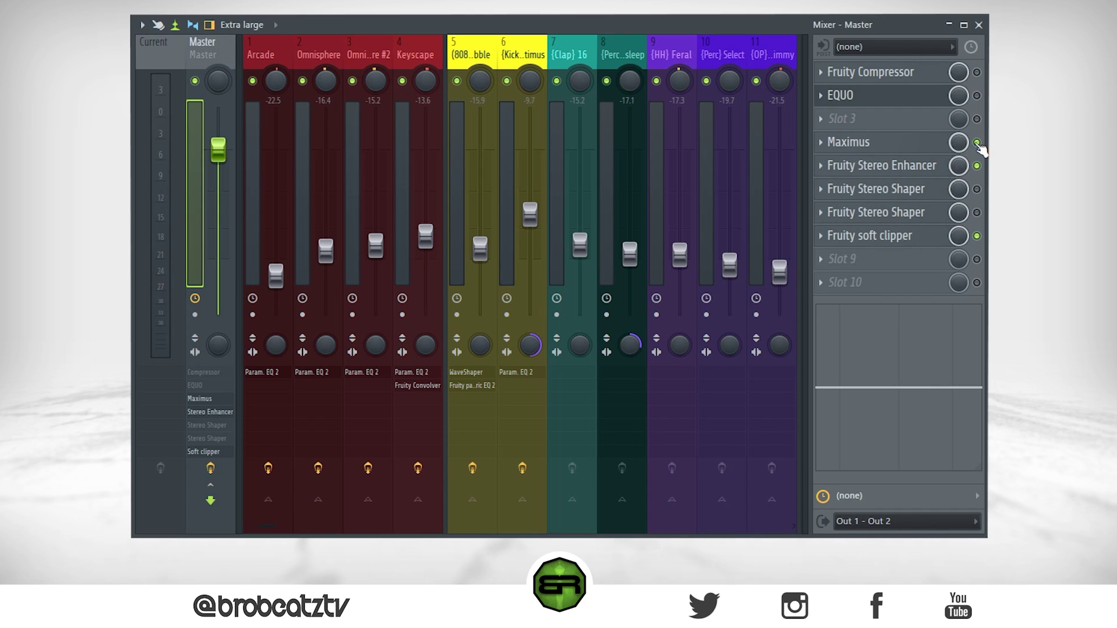
Compare playback of the beat with the master's Fruity Stereo Enhancer off and on.
key(space)
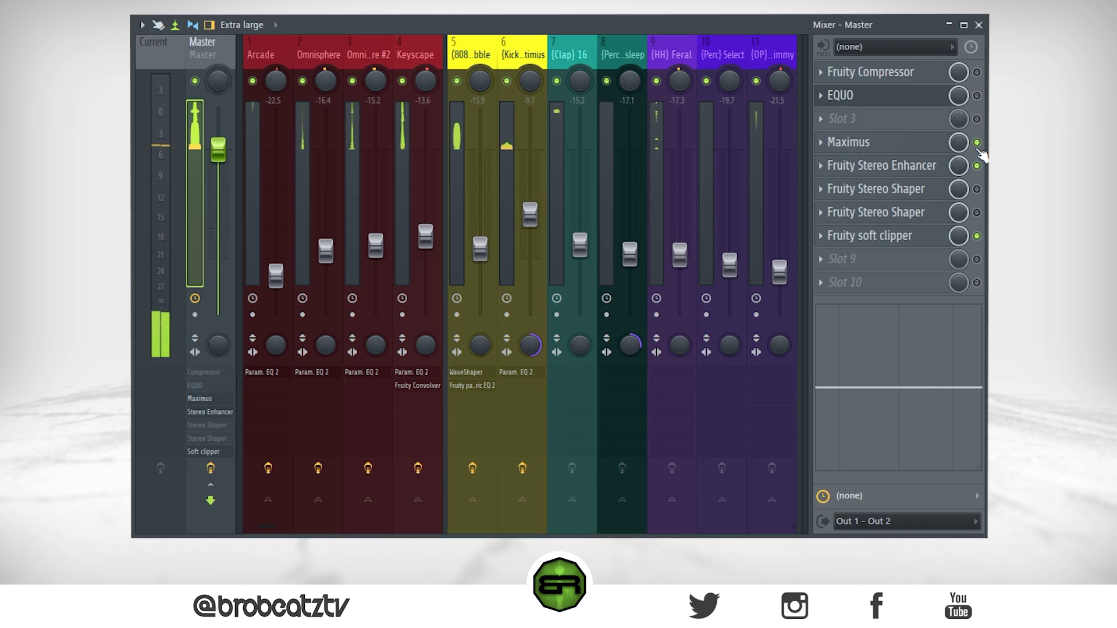
click(977, 166)
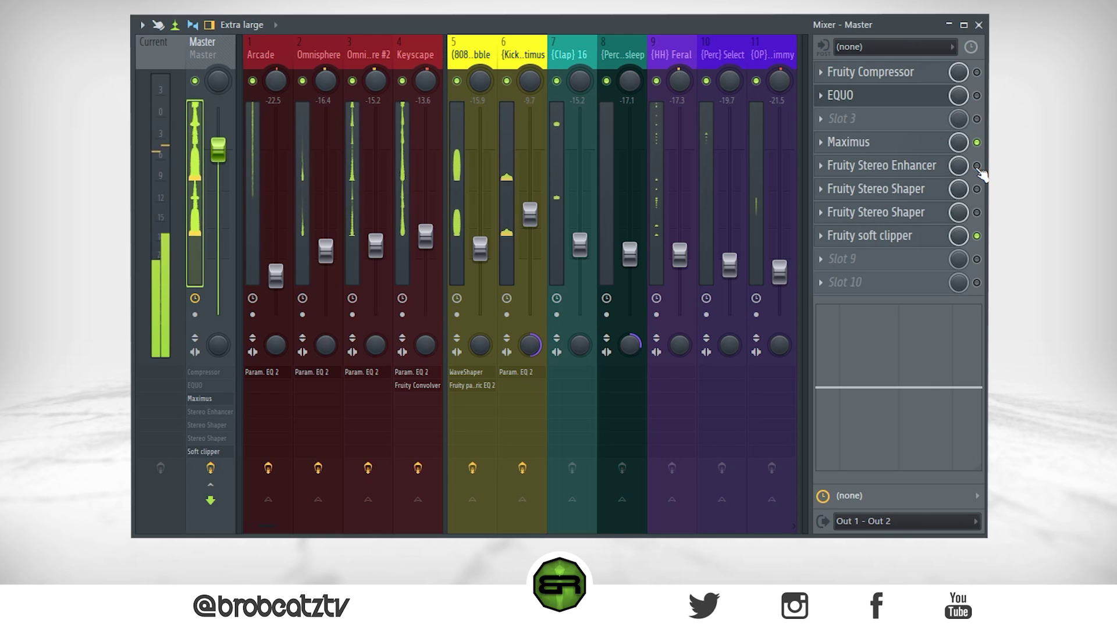
click(977, 166)
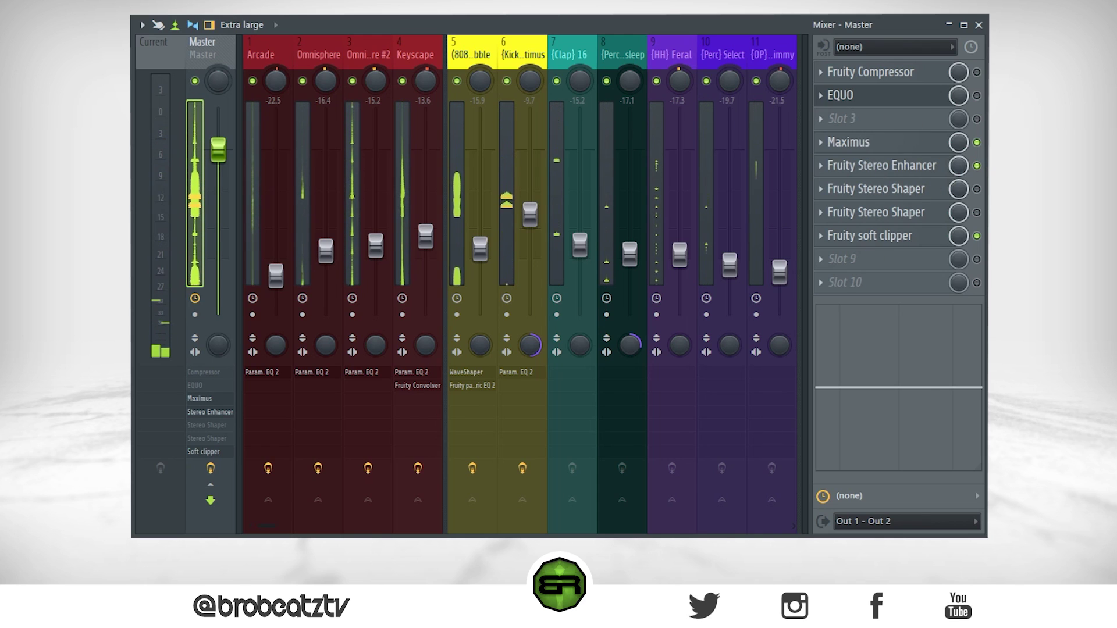
key(space)
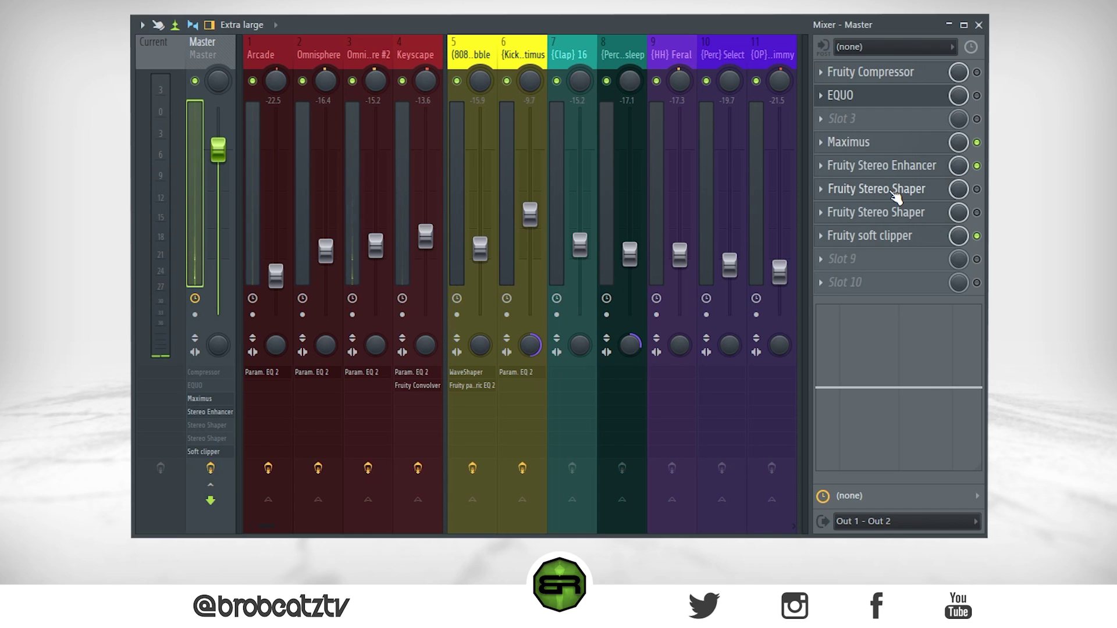
Load a preset in the master's first Fruity Stereo Shaper.
click(925, 194)
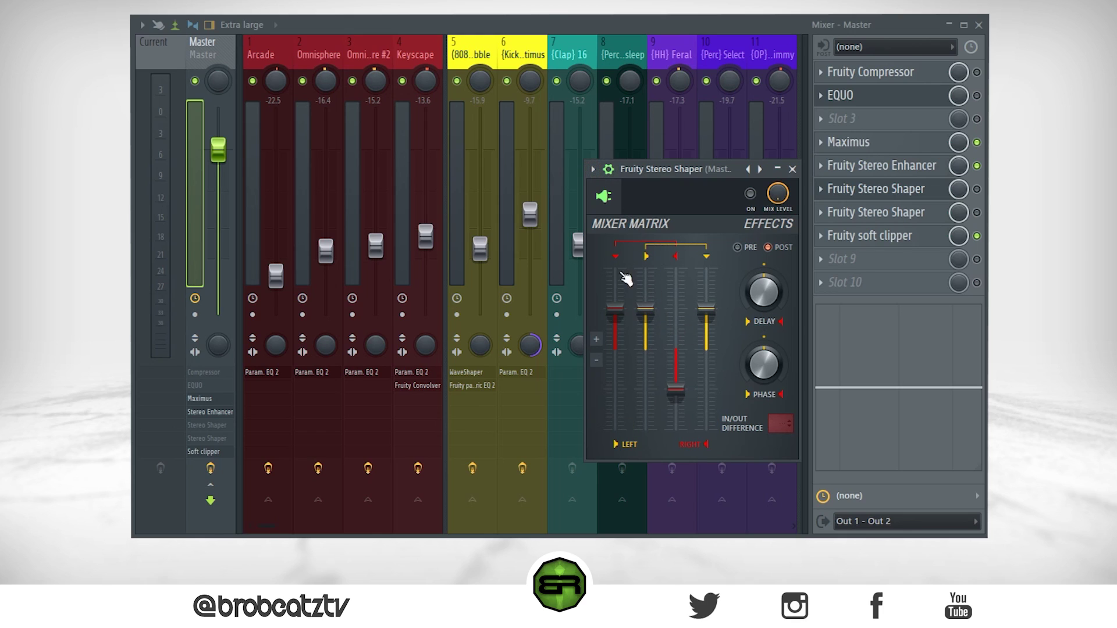
click(594, 171)
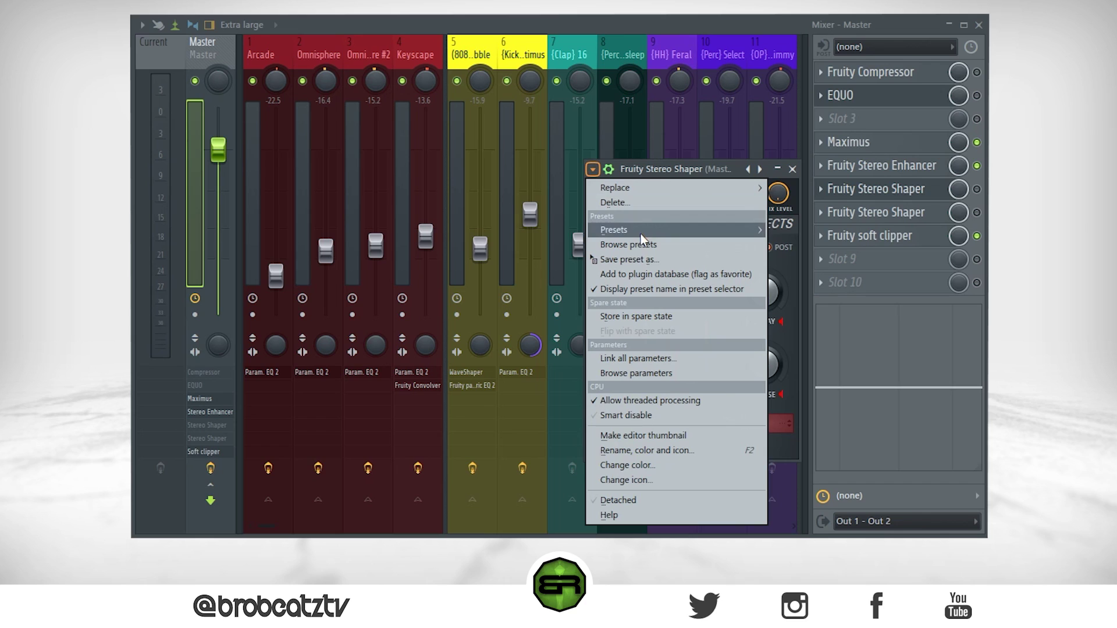
mouse_move(622, 230)
click(797, 278)
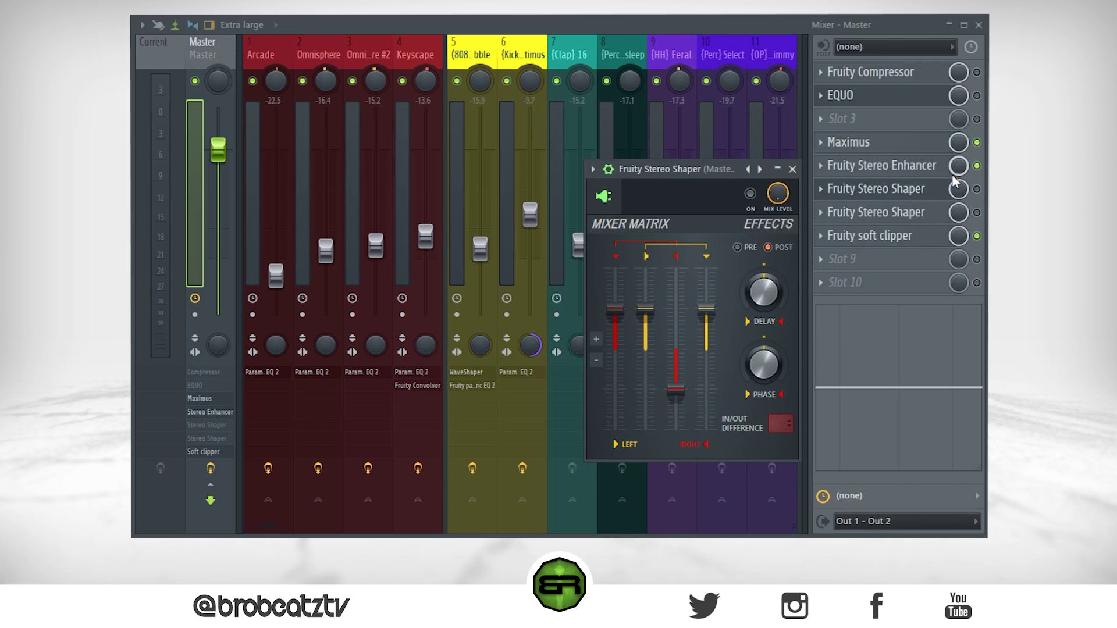
Enable both Fruity Stereo Shapers on the master, playing the beat to hear them.
click(977, 189)
key(space)
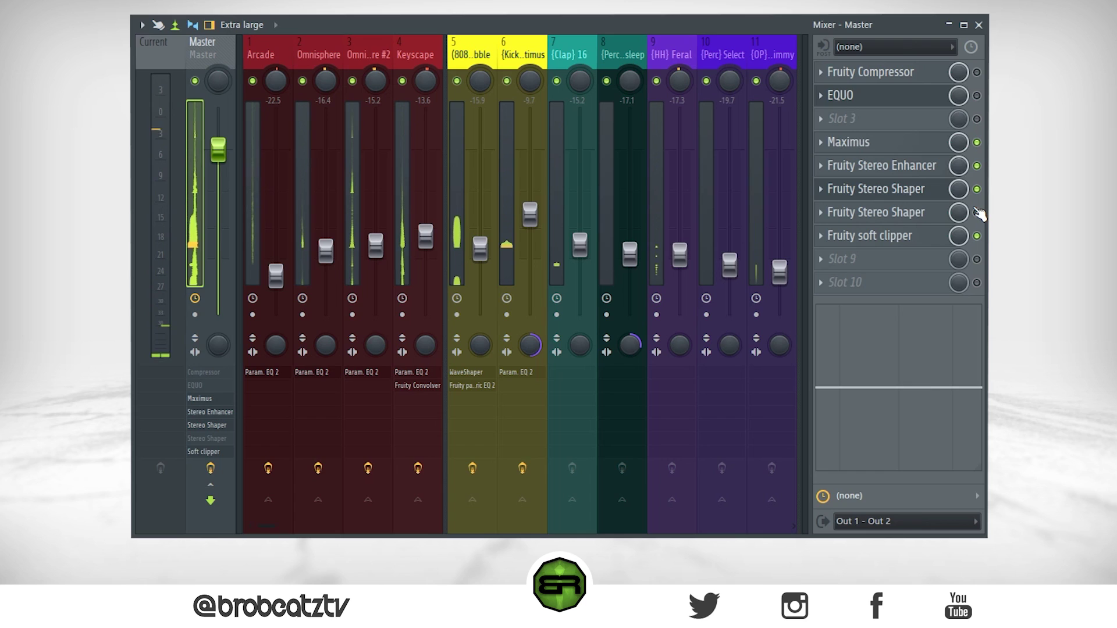
click(977, 212)
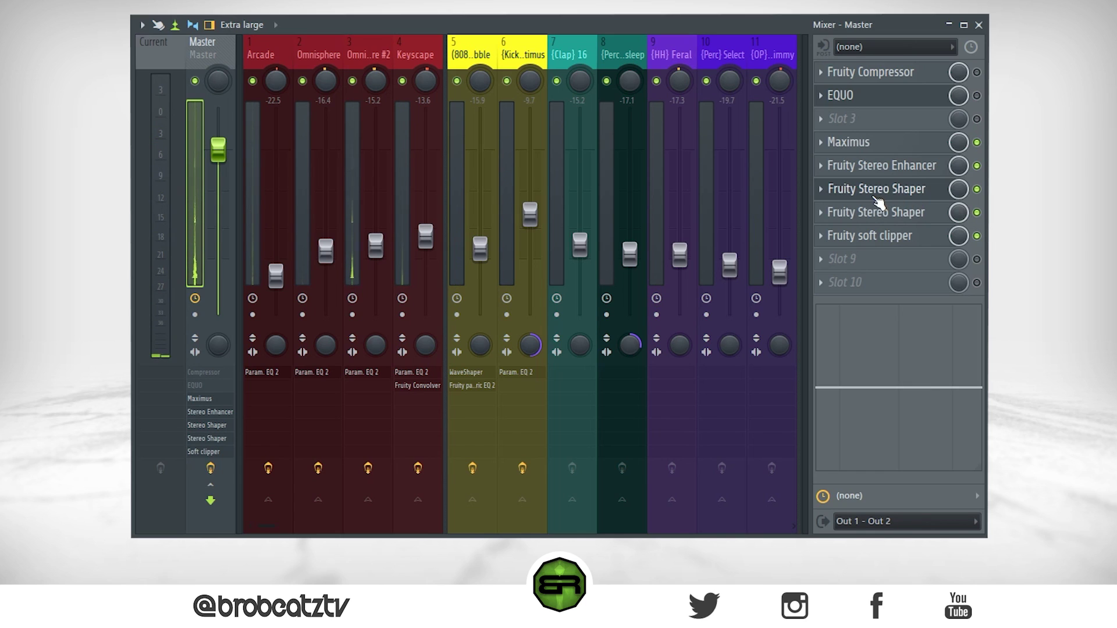